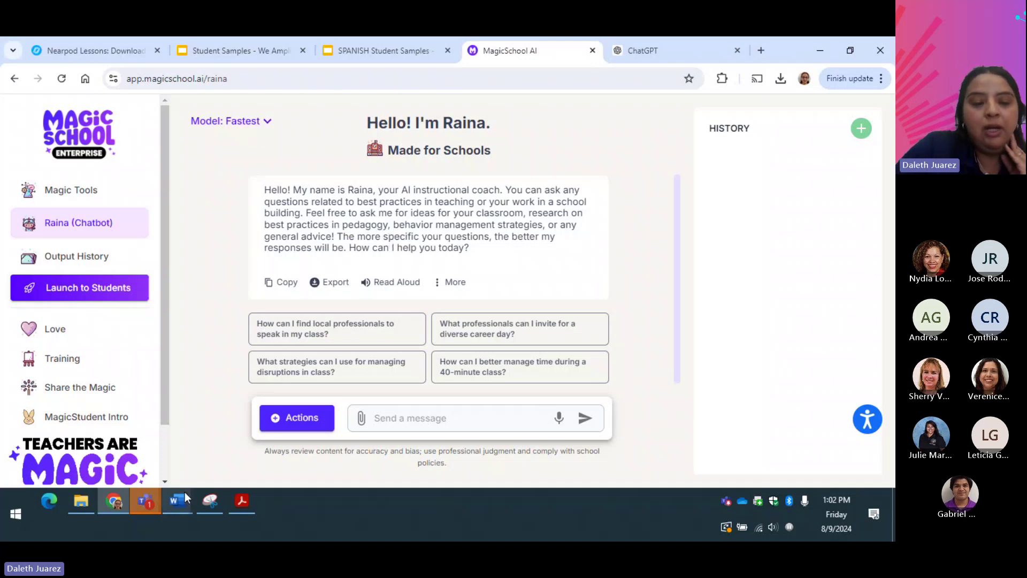
Switch to the open Word document "Using AI - Description" and clear the text selection in the grading prompt
{"action": "mouse_move", "coordinate": [181, 501]}
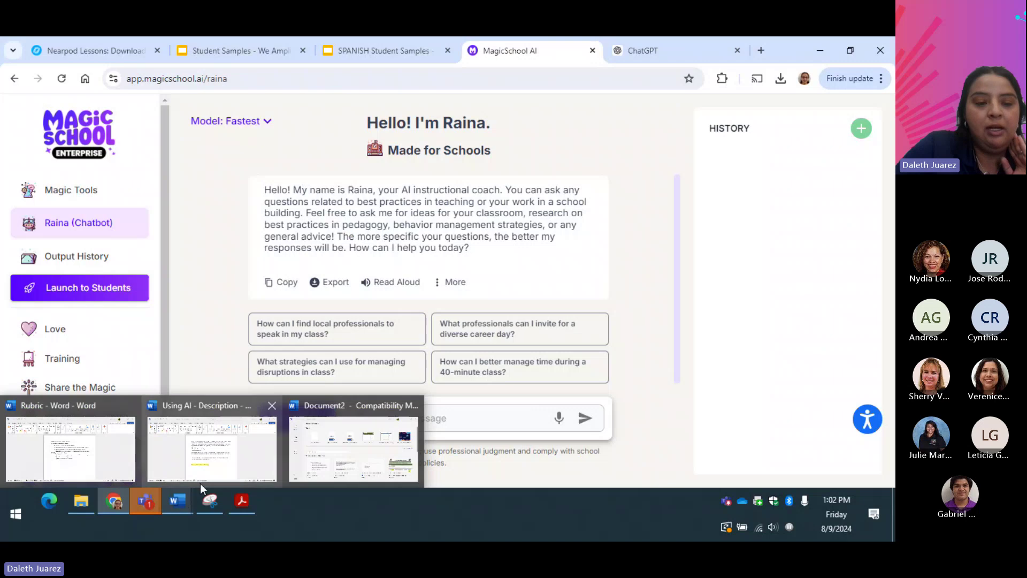
{"action": "left_click", "coordinate": [200, 482]}
{"action": "left_click_drag", "start_coordinate": [812, 481], "coordinate": [824, 484]}
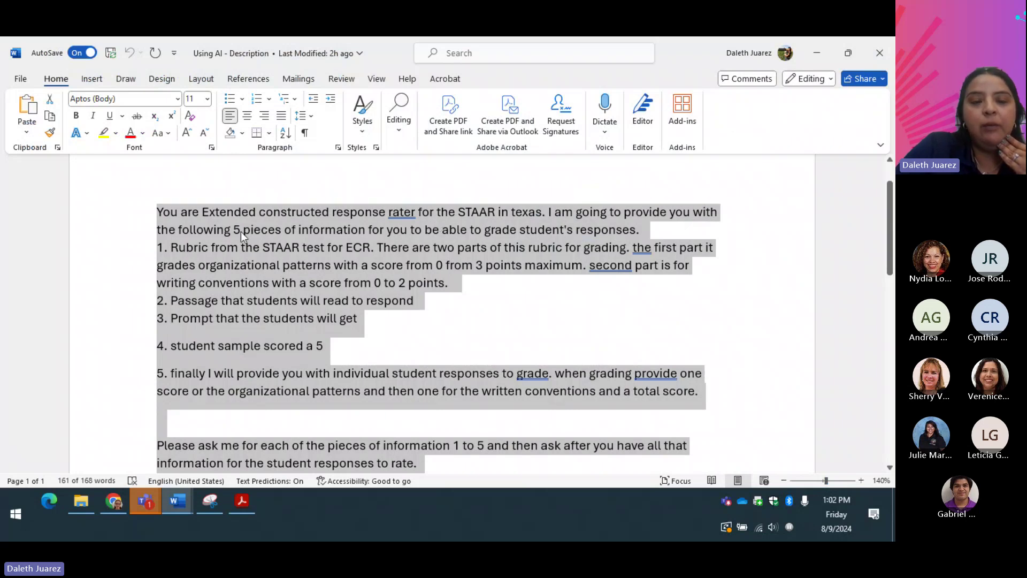
{"action": "left_click", "coordinate": [198, 255]}
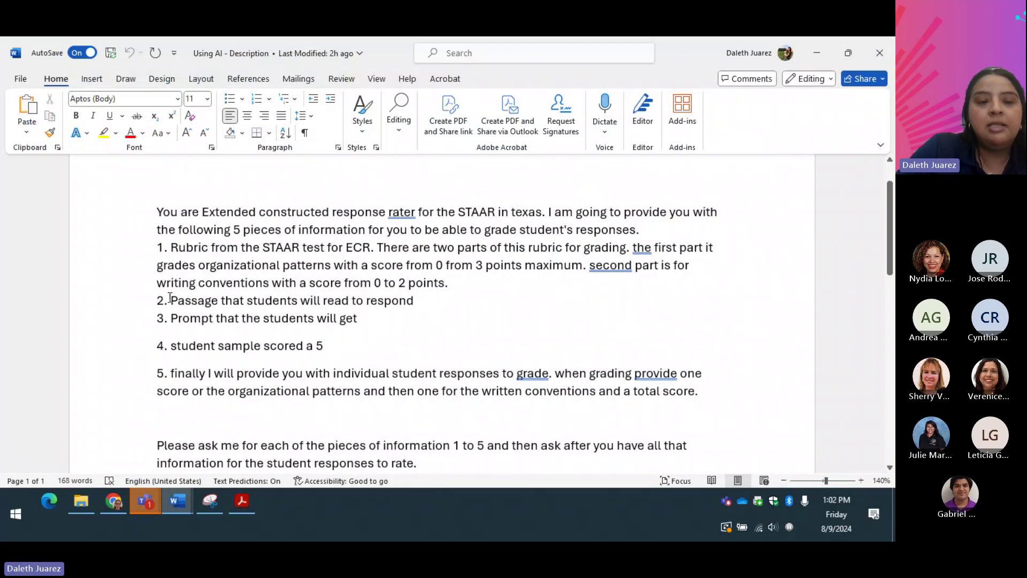
Examine the prompt's numbered items covering the passage, the student prompt, the sample scored a 5 and the individual responses to grade
{"action": "left_click_drag", "start_coordinate": [169, 298], "coordinate": [304, 301]}
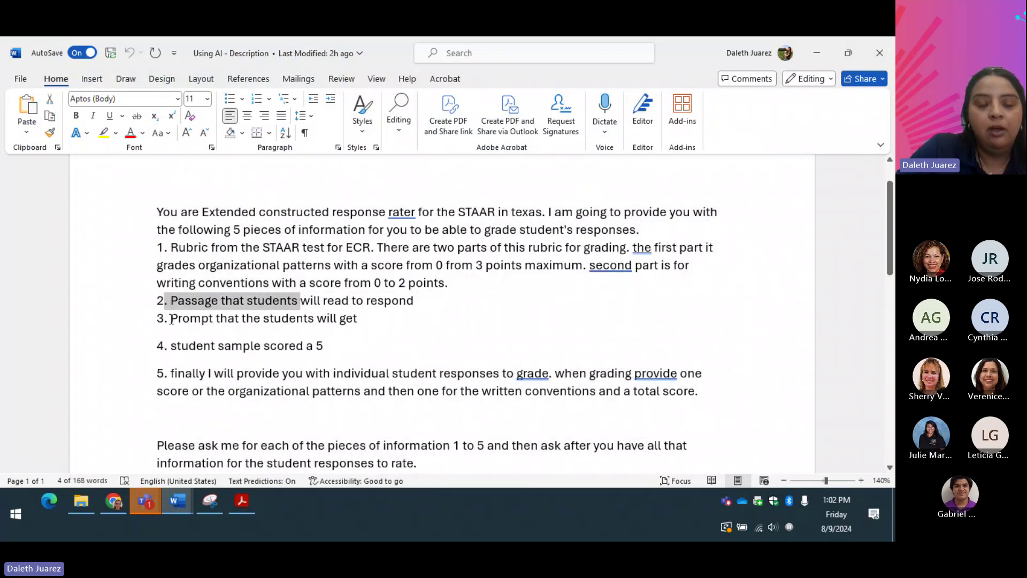
{"action": "left_click_drag", "start_coordinate": [171, 320], "coordinate": [212, 320]}
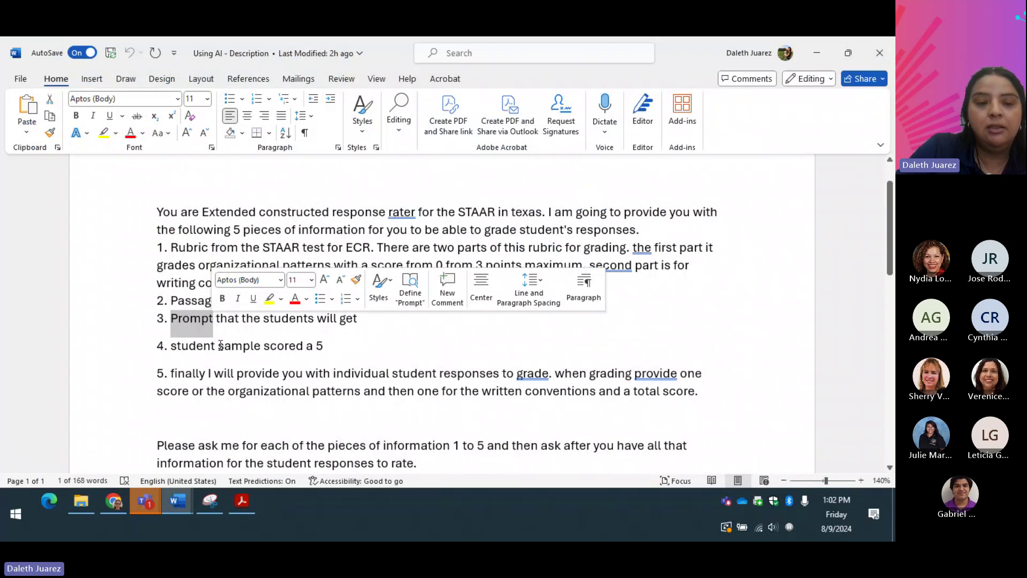
{"action": "left_click", "coordinate": [219, 345]}
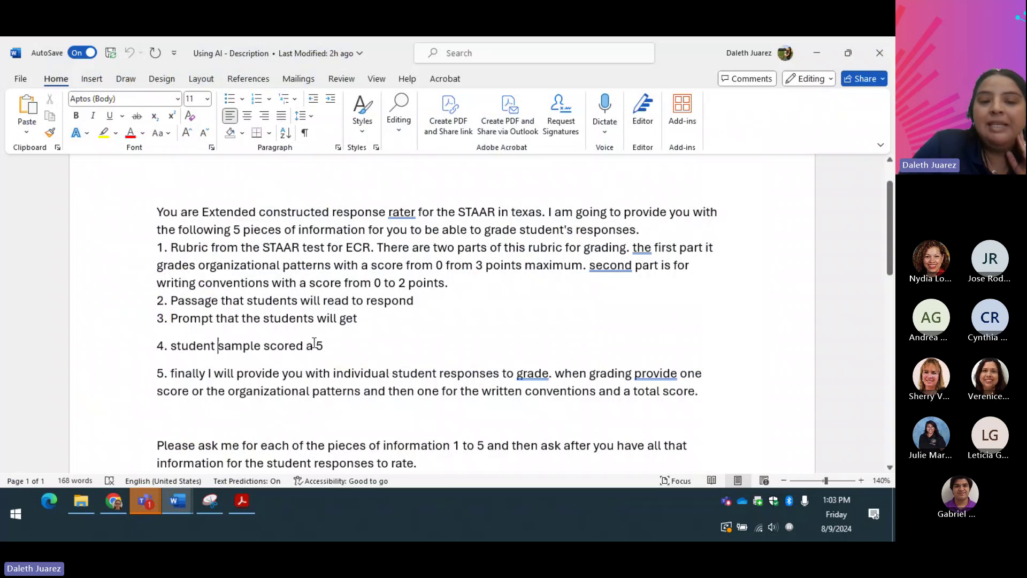
{"action": "left_click_drag", "start_coordinate": [332, 346], "coordinate": [284, 353]}
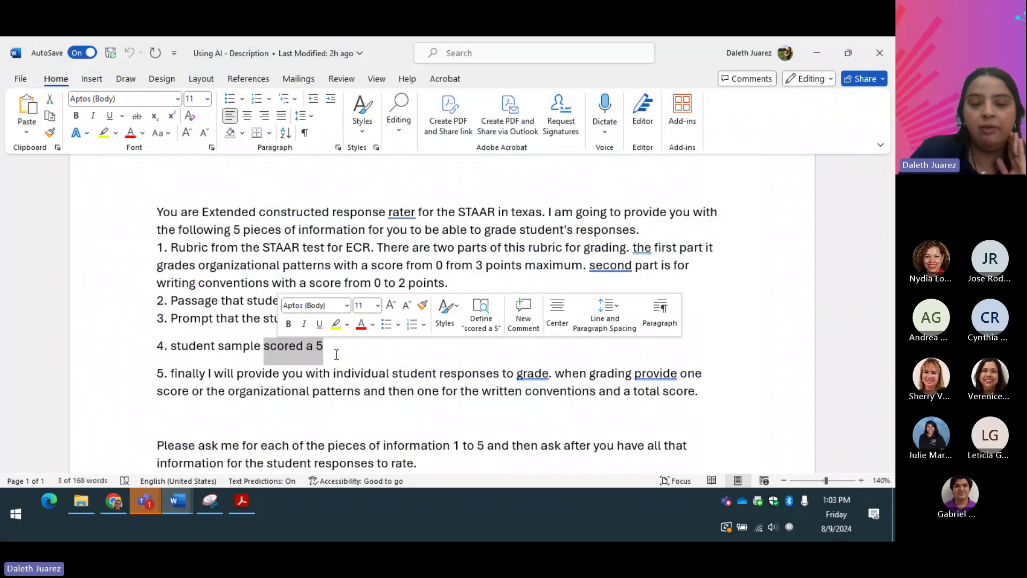
{"action": "left_click", "coordinate": [347, 391]}
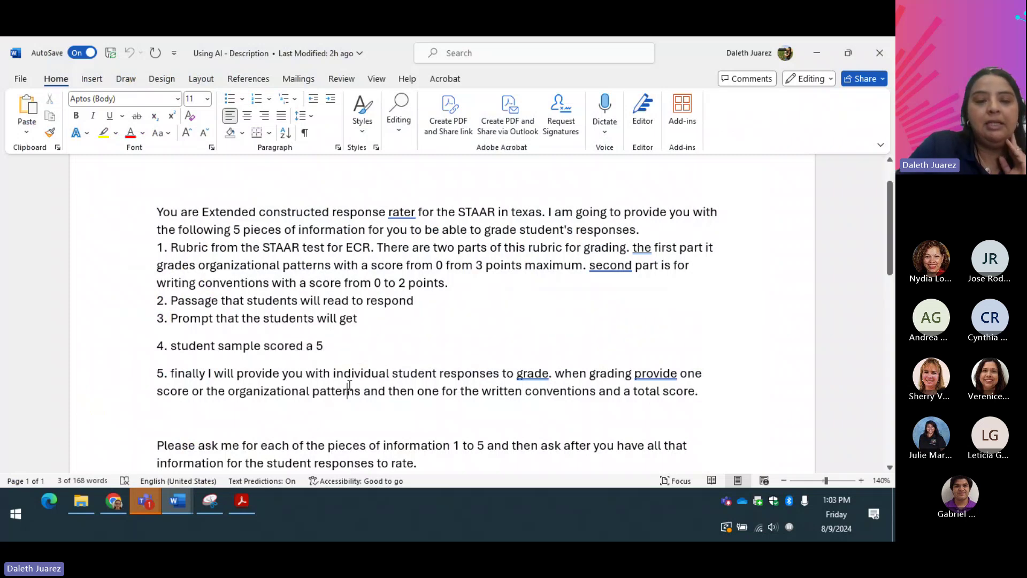
{"action": "left_click_drag", "start_coordinate": [330, 343], "coordinate": [266, 347]}
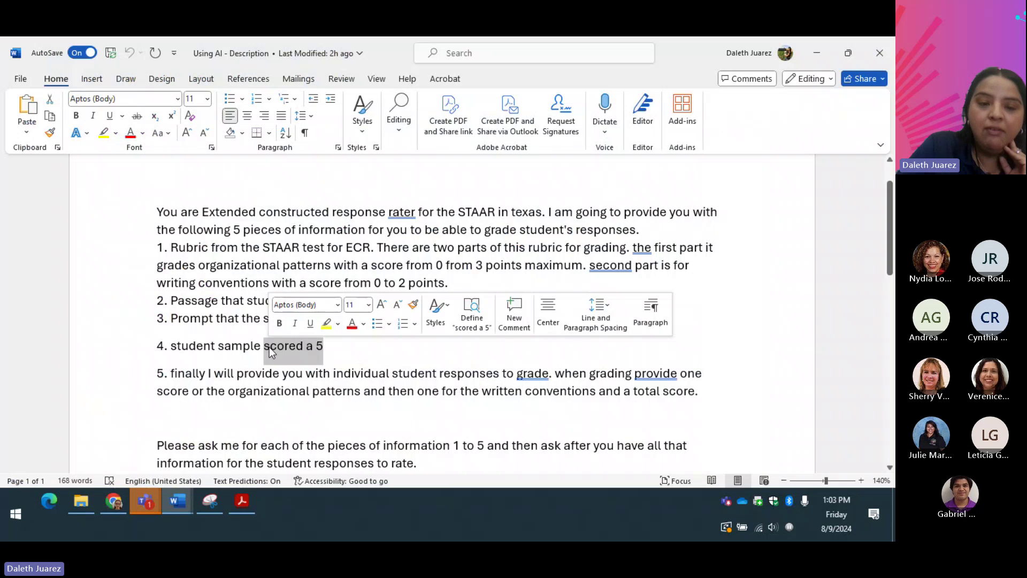
{"action": "left_click", "coordinate": [331, 355]}
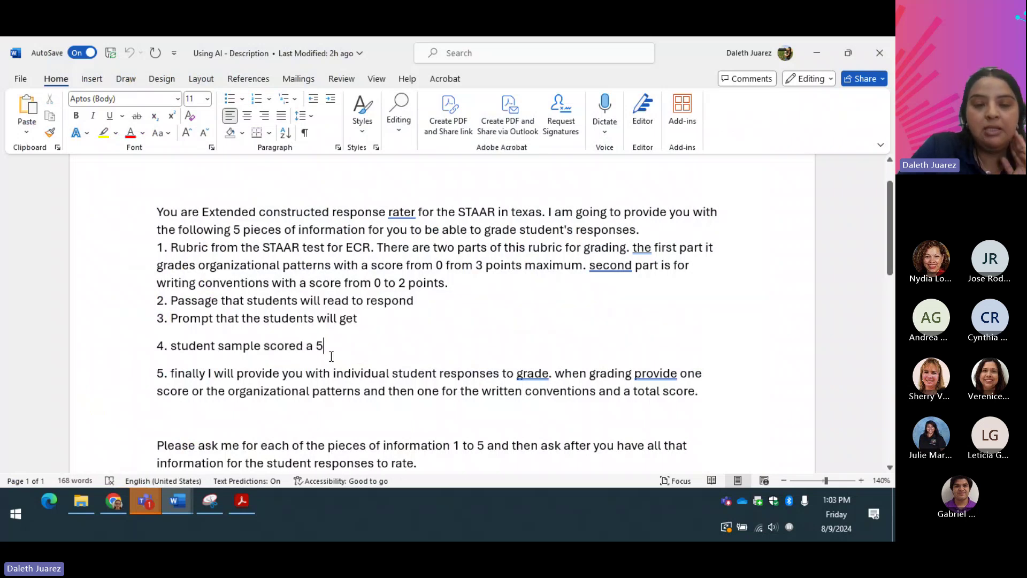
{"action": "scroll", "coordinate": [453, 406], "scroll_direction": "down", "scroll_amount": 1}
{"action": "scroll", "coordinate": [454, 418], "scroll_direction": "up", "scroll_amount": 1}
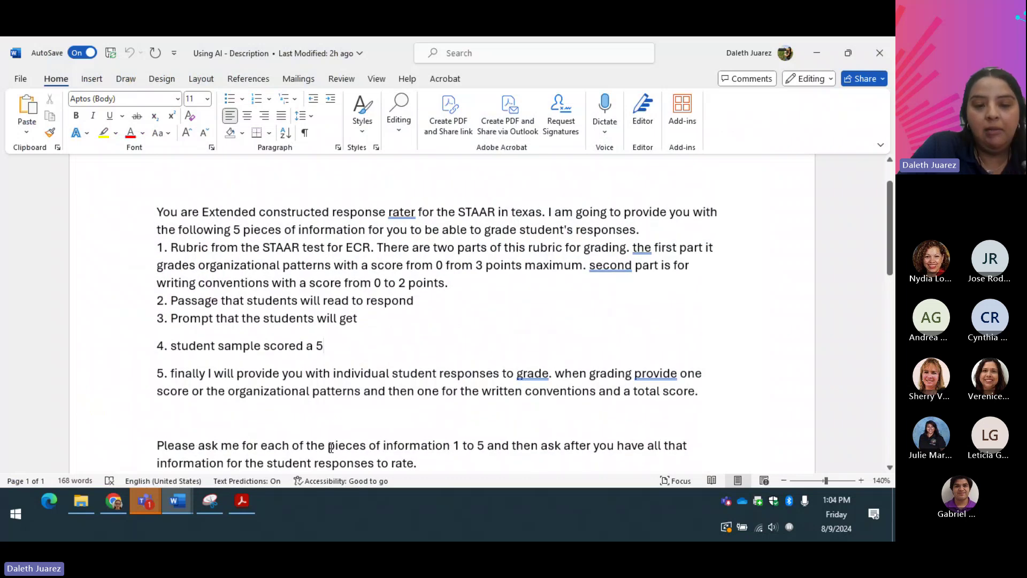
Copy the whole STAAR grading prompt from the Word document into the message field of the Raina chatbot in Chrome
{"action": "scroll", "coordinate": [321, 428], "scroll_direction": "down", "scroll_amount": 1}
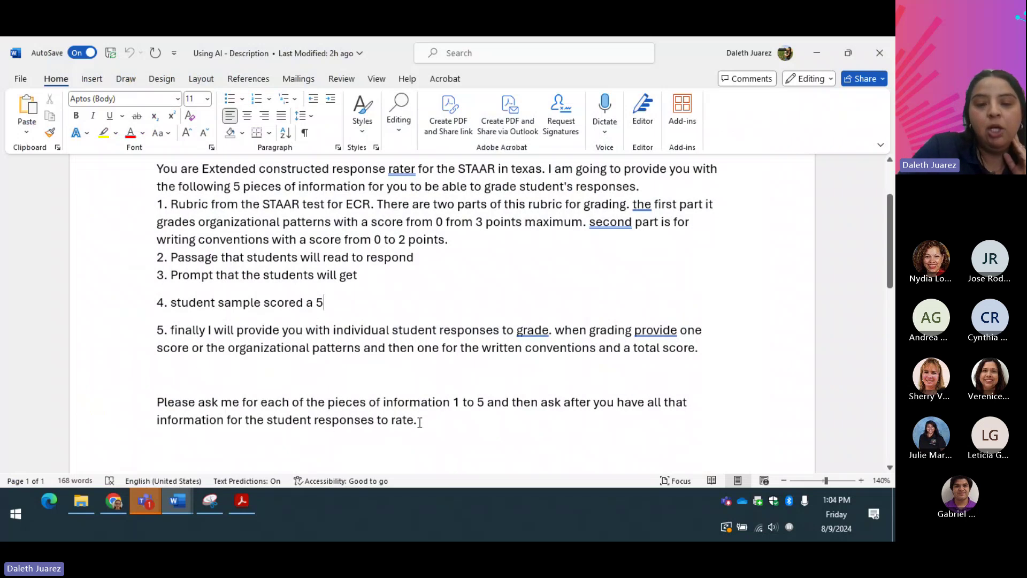
{"action": "left_click_drag", "start_coordinate": [420, 422], "coordinate": [157, 167]}
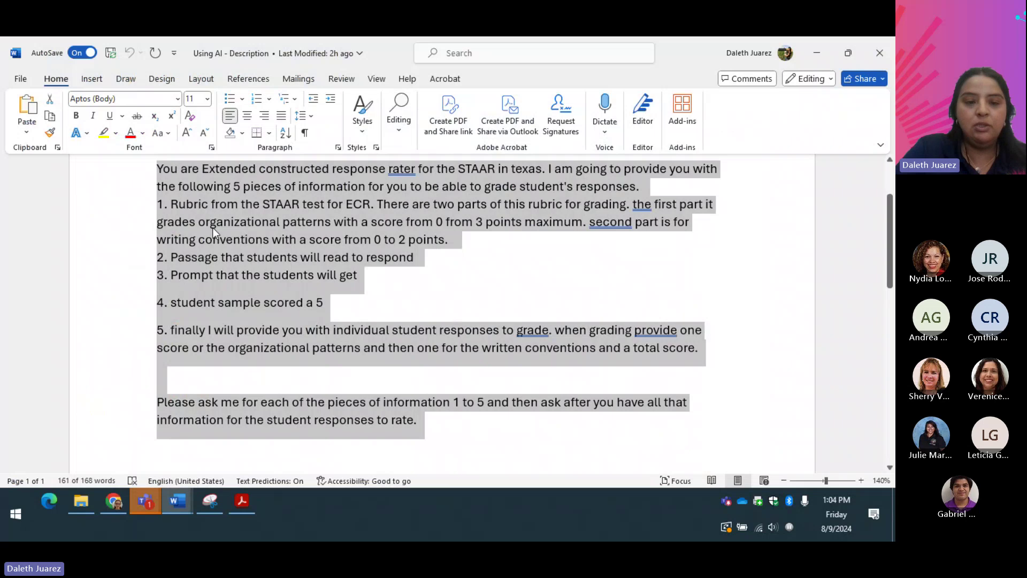
{"action": "left_click", "coordinate": [113, 508]}
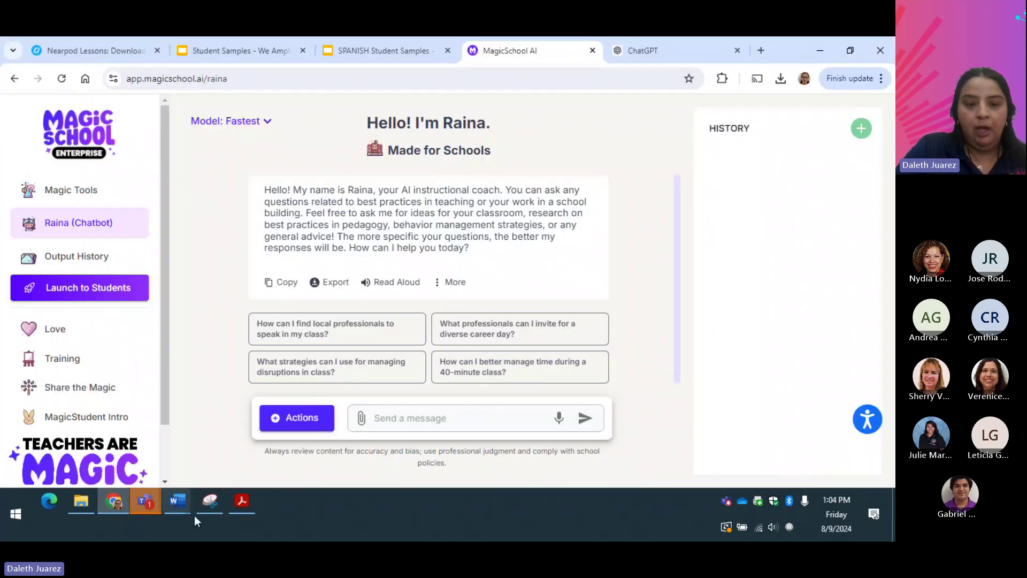
{"action": "left_click", "coordinate": [382, 427]}
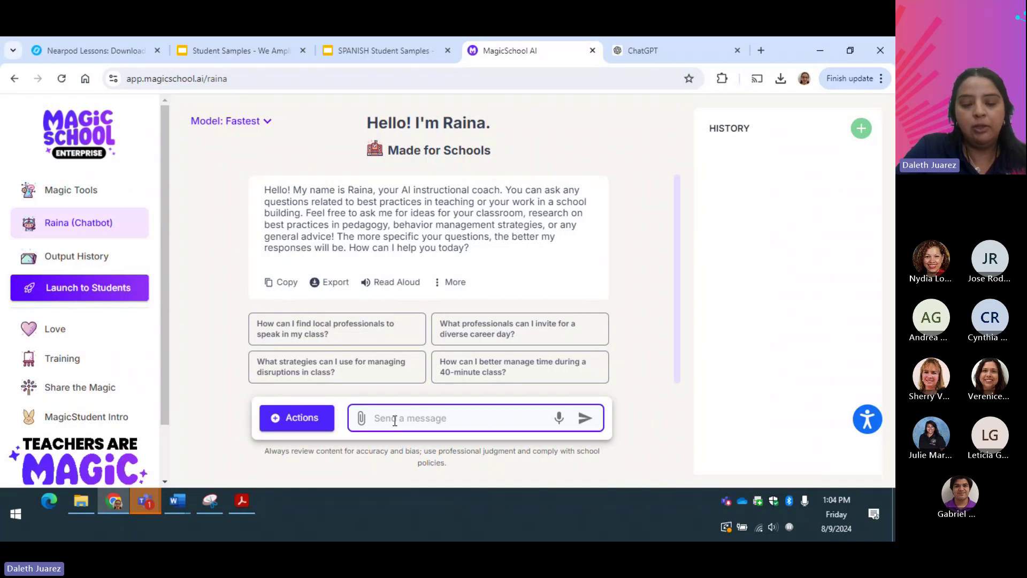
{"action": "key", "text": "ctrl+v"}
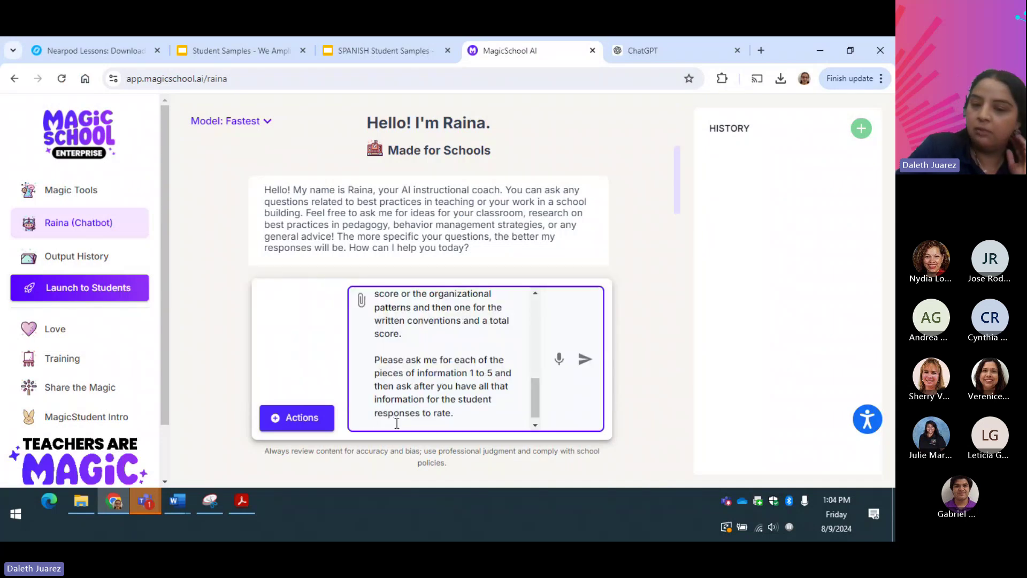
Check the pasted grading prompt from its rubric item to its closing request, and send it to Raina
{"action": "scroll", "coordinate": [472, 367], "scroll_direction": "up", "scroll_amount": 3}
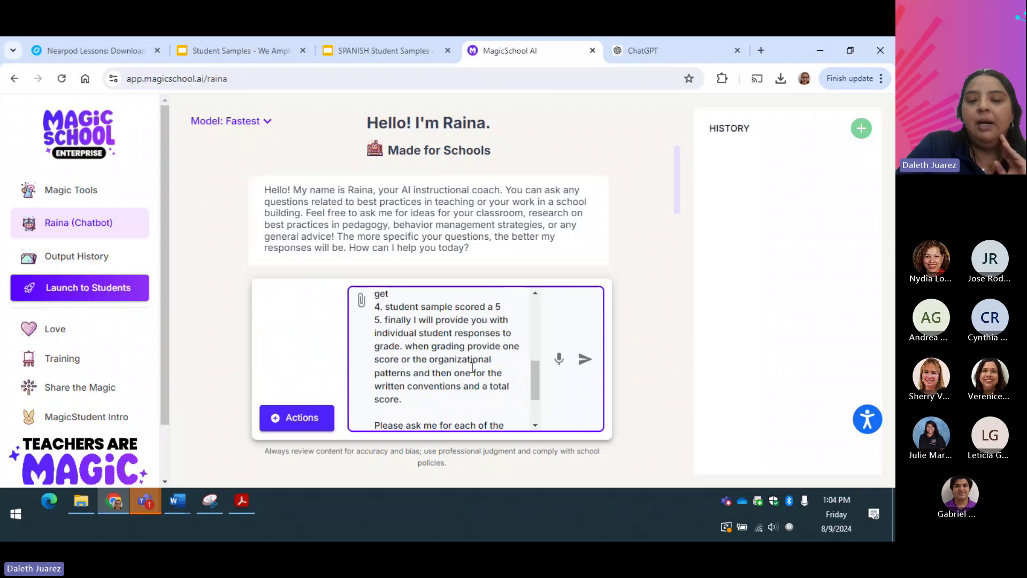
{"action": "scroll", "coordinate": [471, 367], "scroll_direction": "up", "scroll_amount": 3}
{"action": "scroll", "coordinate": [444, 342], "scroll_direction": "down", "scroll_amount": 6}
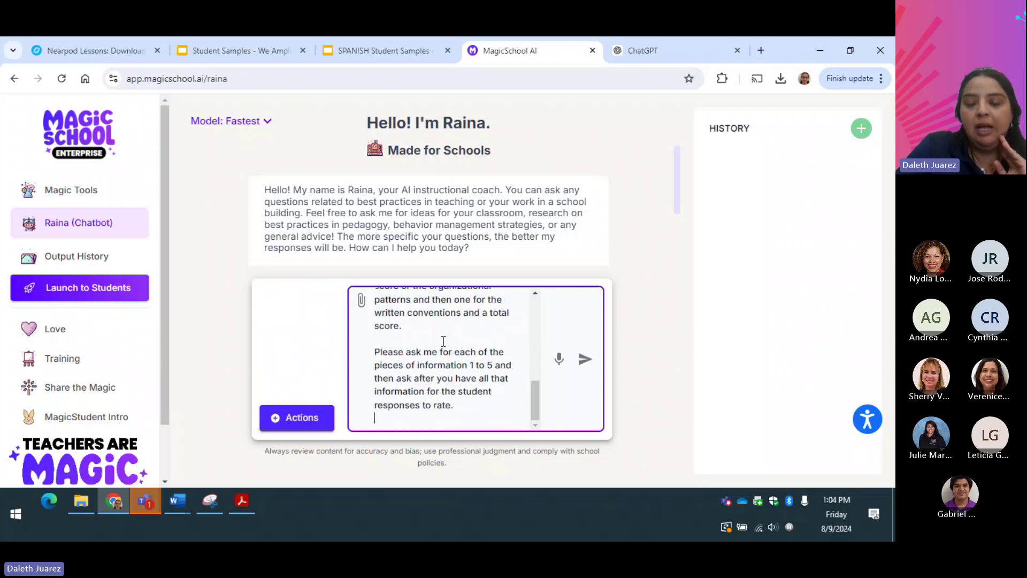
{"action": "scroll", "coordinate": [420, 332], "scroll_direction": "up", "scroll_amount": 3}
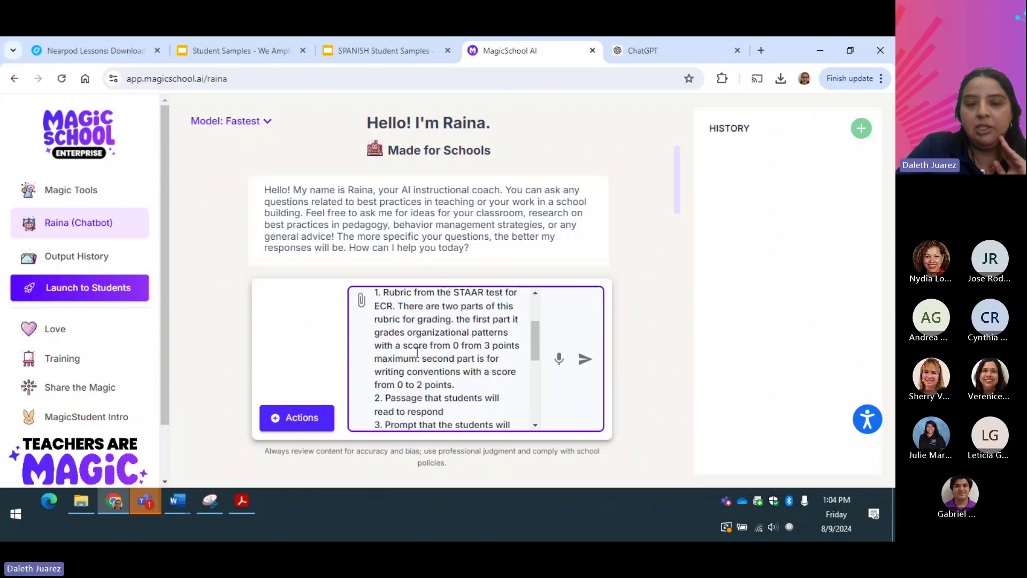
{"action": "scroll", "coordinate": [420, 332], "scroll_direction": "down", "scroll_amount": 2}
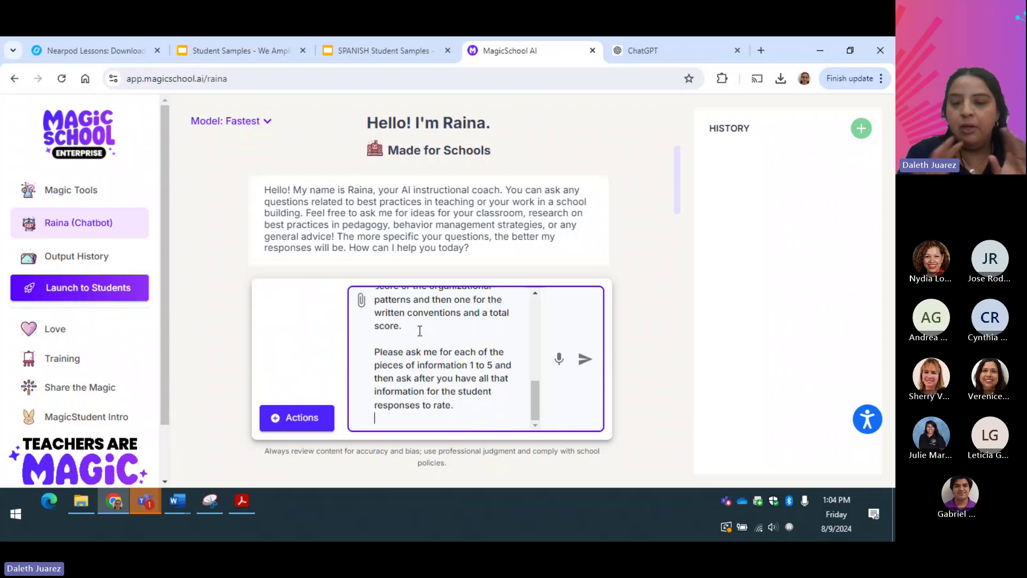
{"action": "left_click", "coordinate": [585, 366]}
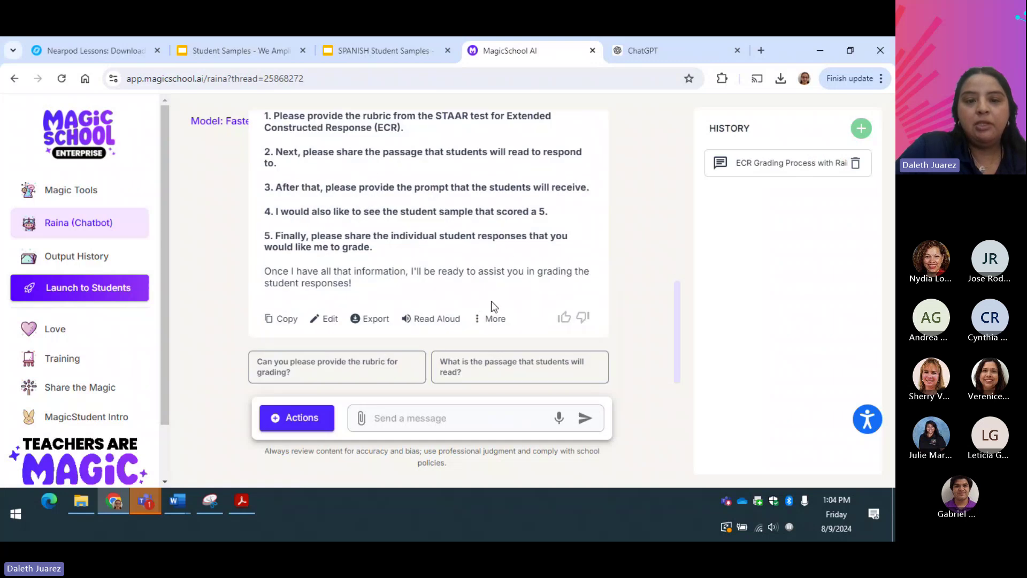
Attach the PDF "3-5 Informational Rubric" from the "2. Rubrics" folder under Technology Conference to the chat message
{"action": "scroll", "coordinate": [390, 293], "scroll_direction": "up", "scroll_amount": 1}
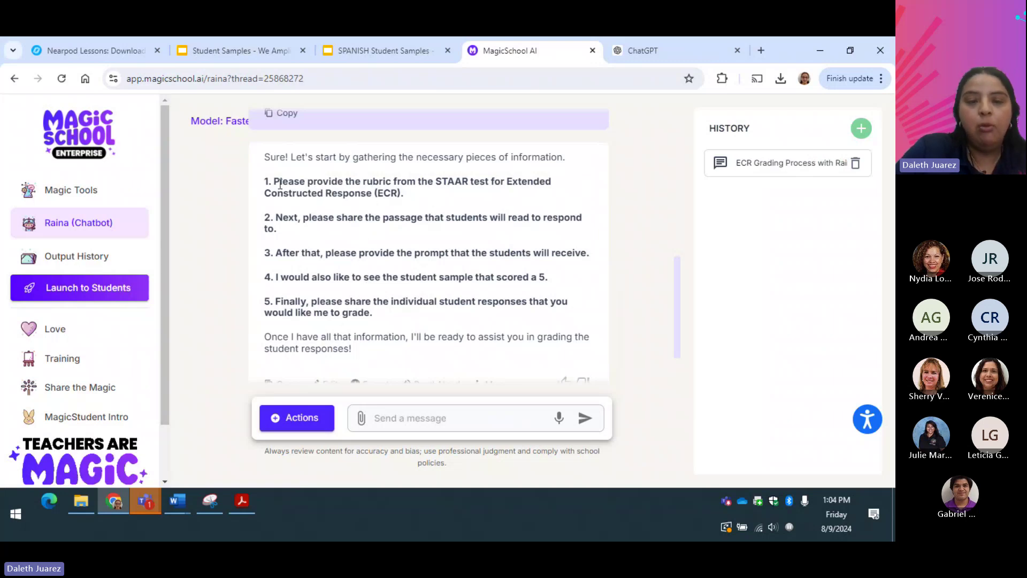
{"action": "left_click", "coordinate": [361, 418]}
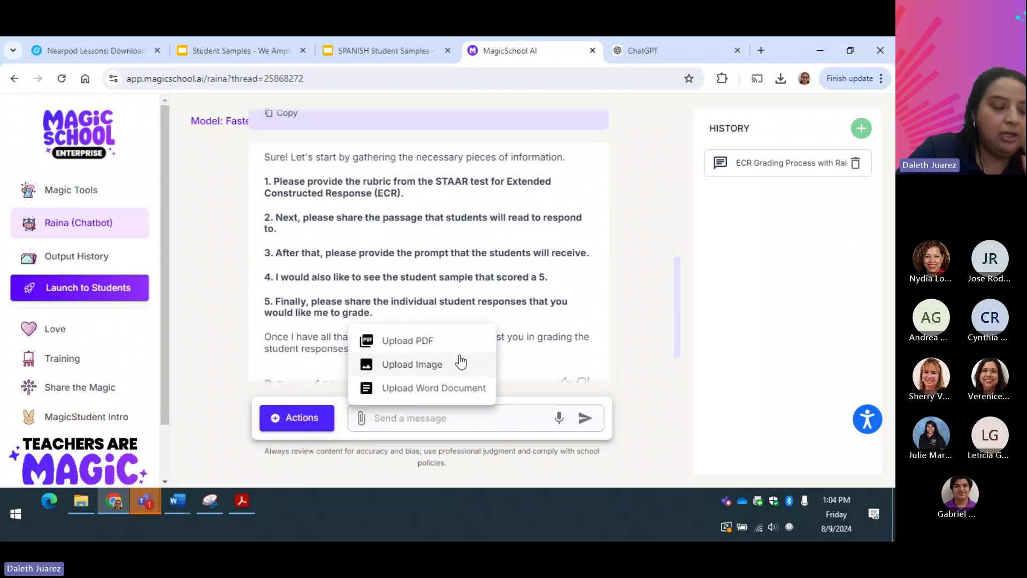
{"action": "left_click", "coordinate": [413, 347]}
{"action": "left_click", "coordinate": [230, 99]}
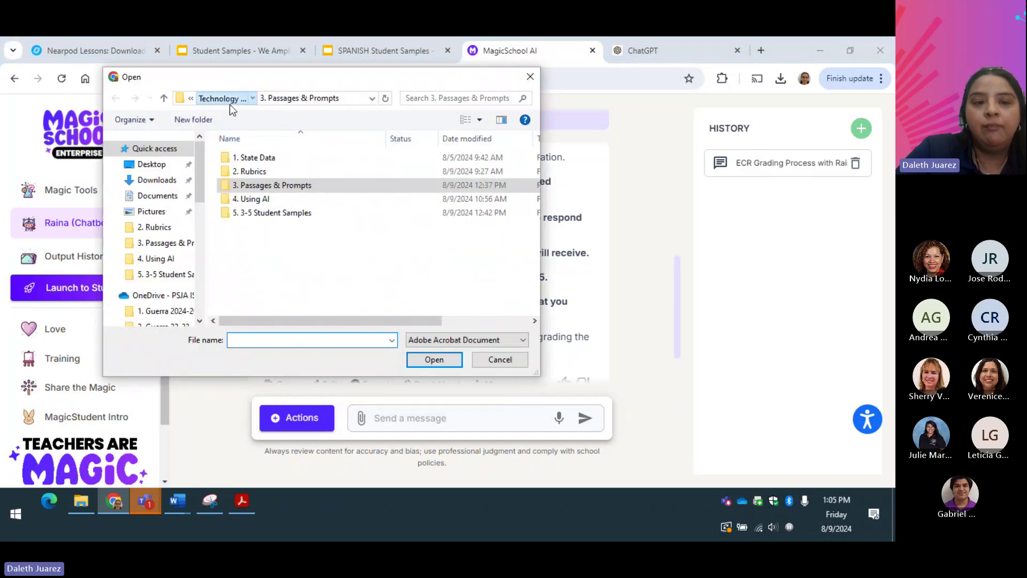
{"action": "left_click", "coordinate": [270, 172]}
{"action": "double_click", "coordinate": [271, 172]}
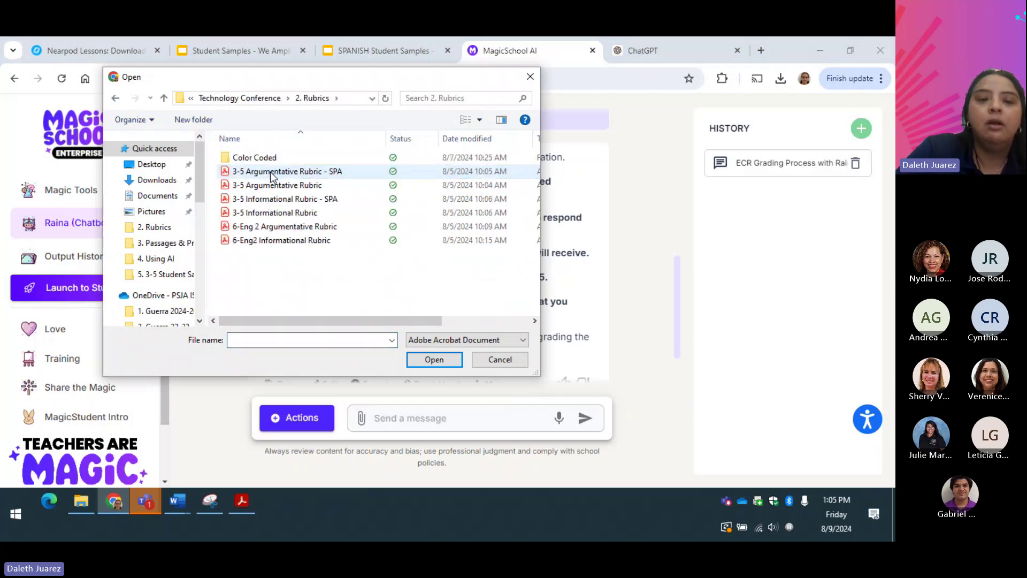
{"action": "double_click", "coordinate": [271, 213]}
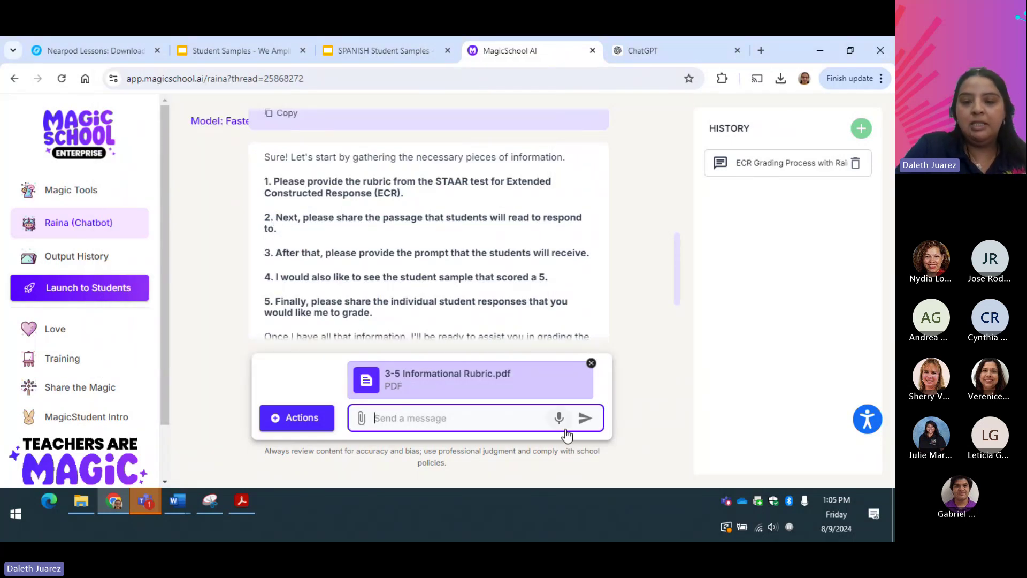
Send the attached rubric to Raina with the message "this is the rubric"
{"action": "left_click", "coordinate": [585, 417]}
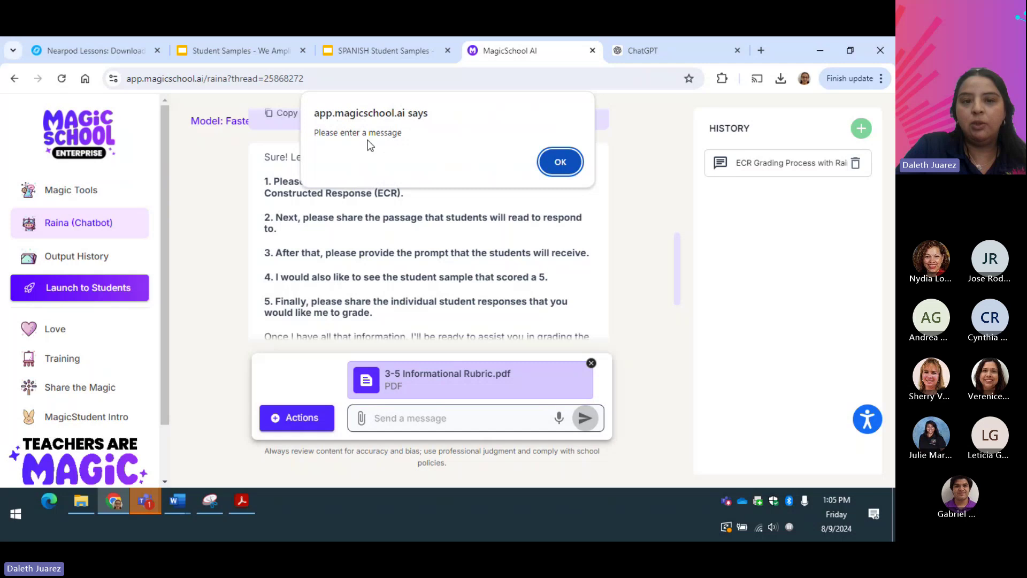
{"action": "left_click", "coordinate": [561, 161]}
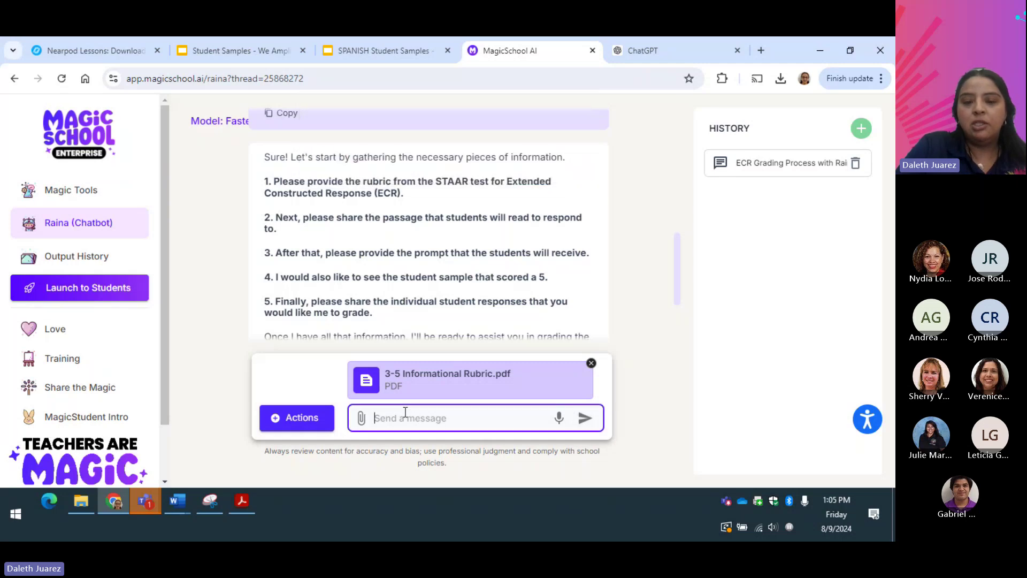
{"action": "type", "text": "this is the rubric"}
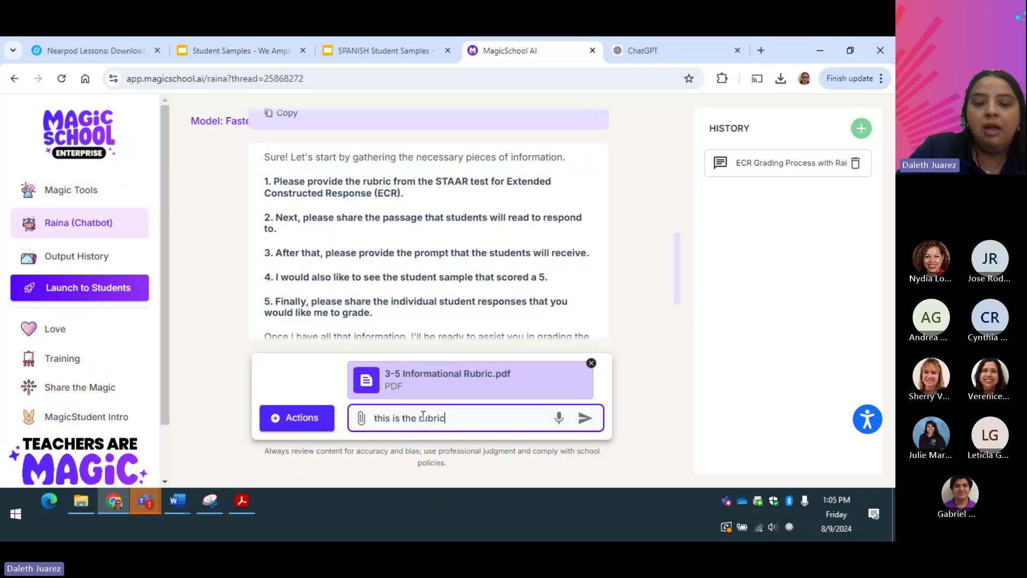
{"action": "left_click", "coordinate": [583, 423]}
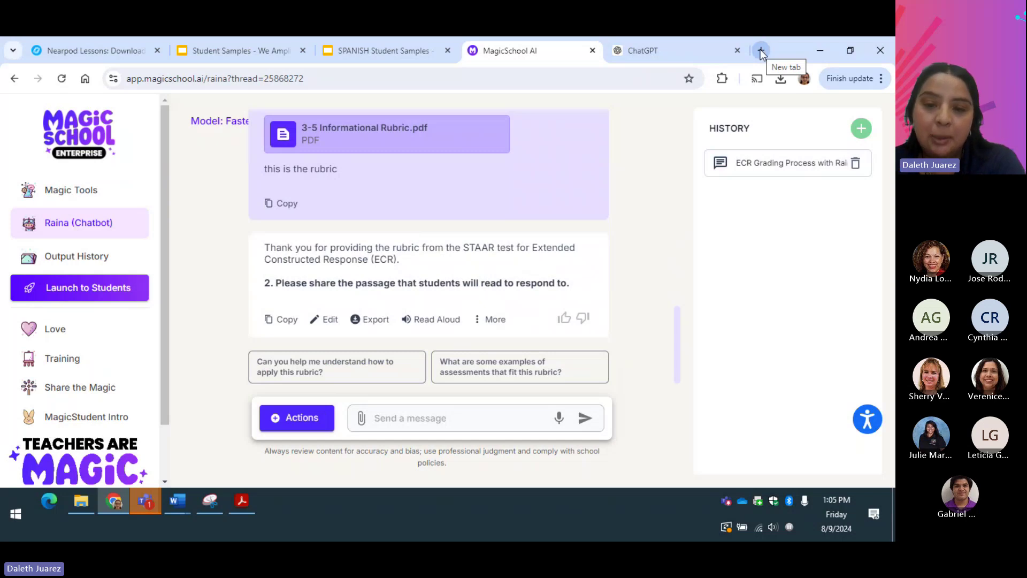
Open the Word version of "4th Grade - From Surprise Kicks" from the "3. Passages & Prompts" folder and look through the passage
{"action": "left_click", "coordinate": [83, 508]}
{"action": "left_click", "coordinate": [342, 200]}
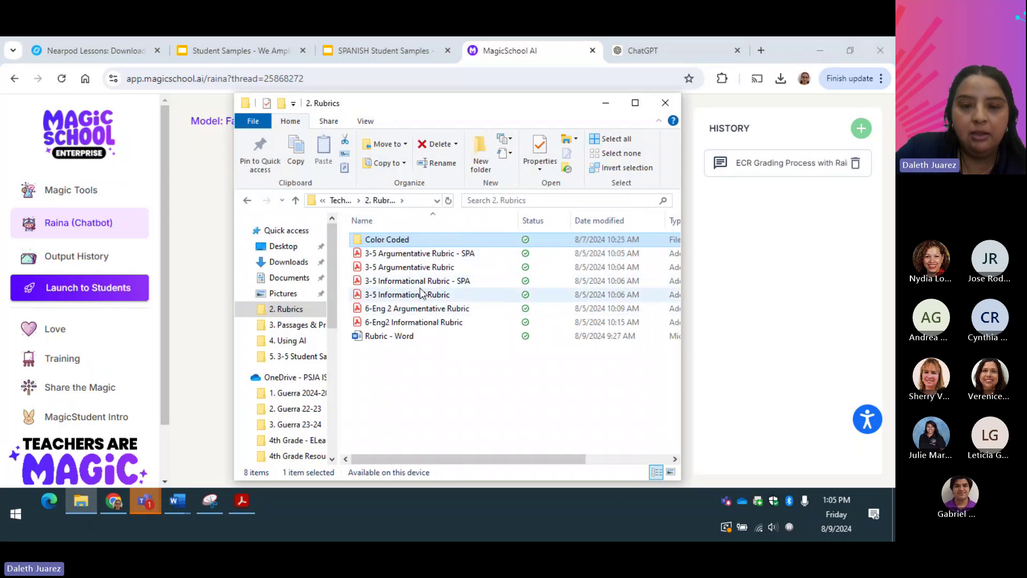
{"action": "left_click", "coordinate": [340, 200]}
{"action": "double_click", "coordinate": [423, 272]}
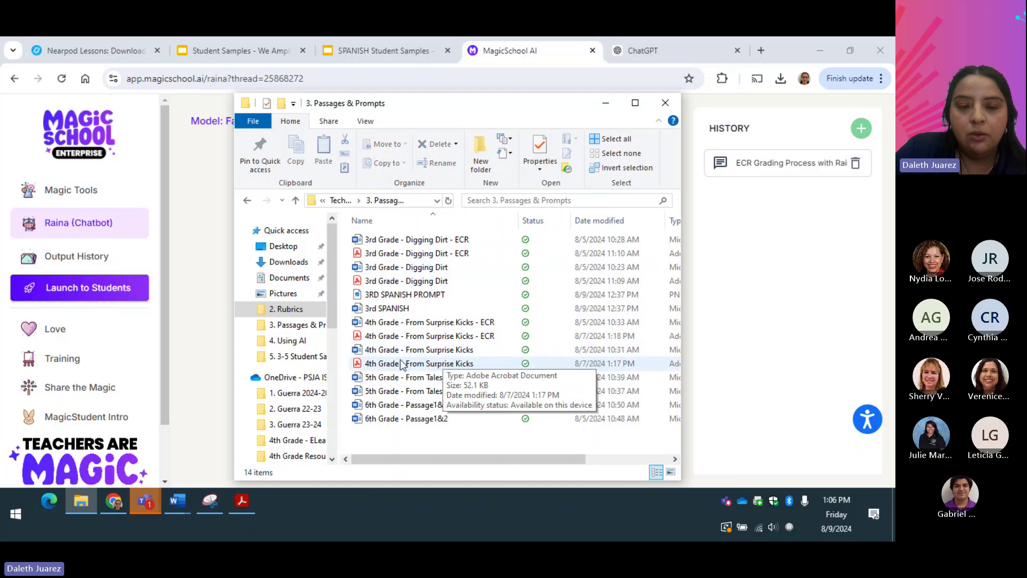
{"action": "double_click", "coordinate": [454, 350]}
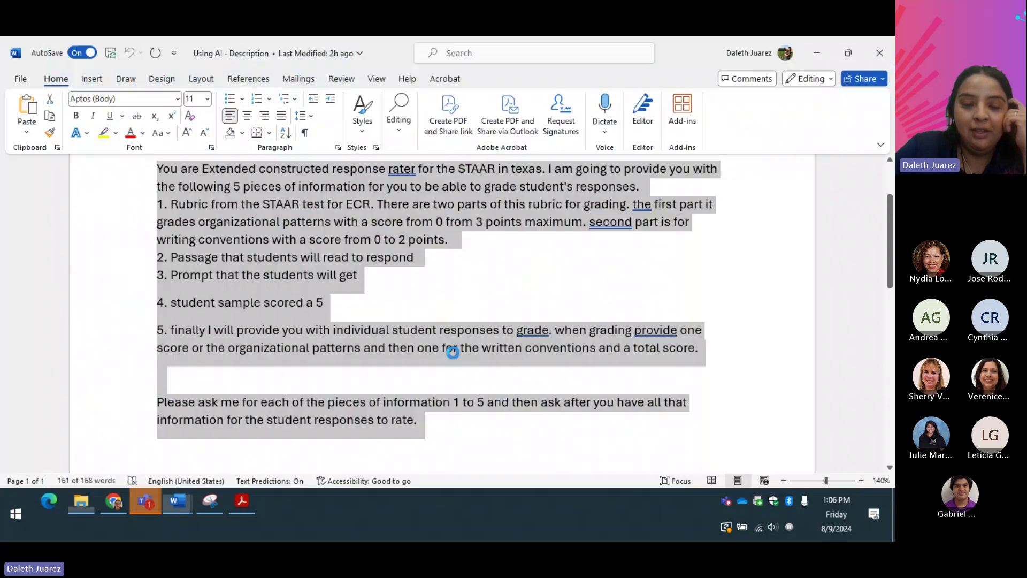
{"action": "scroll", "coordinate": [467, 319], "scroll_direction": "down", "scroll_amount": 10}
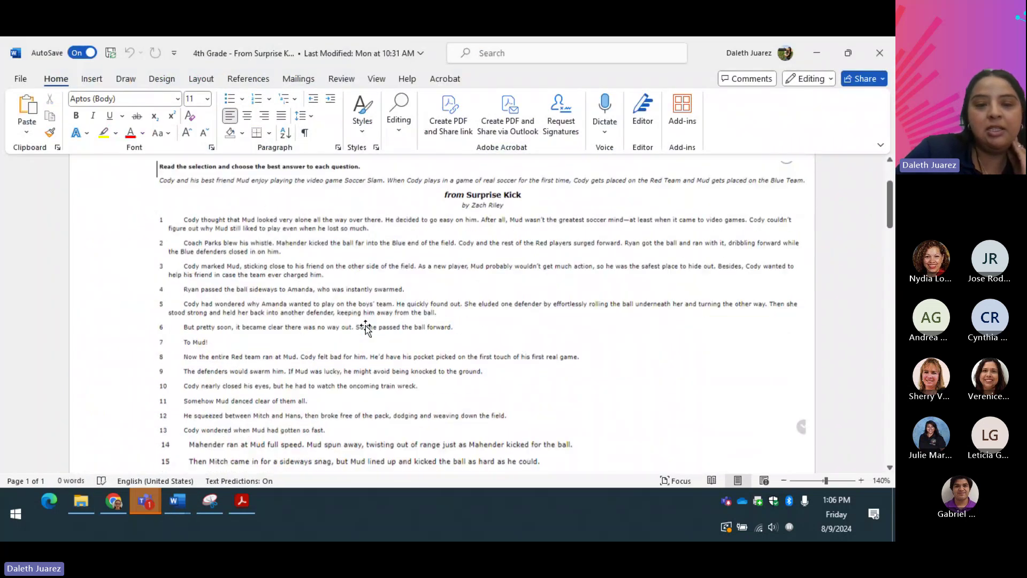
{"action": "scroll", "coordinate": [334, 220], "scroll_direction": "up", "scroll_amount": 10}
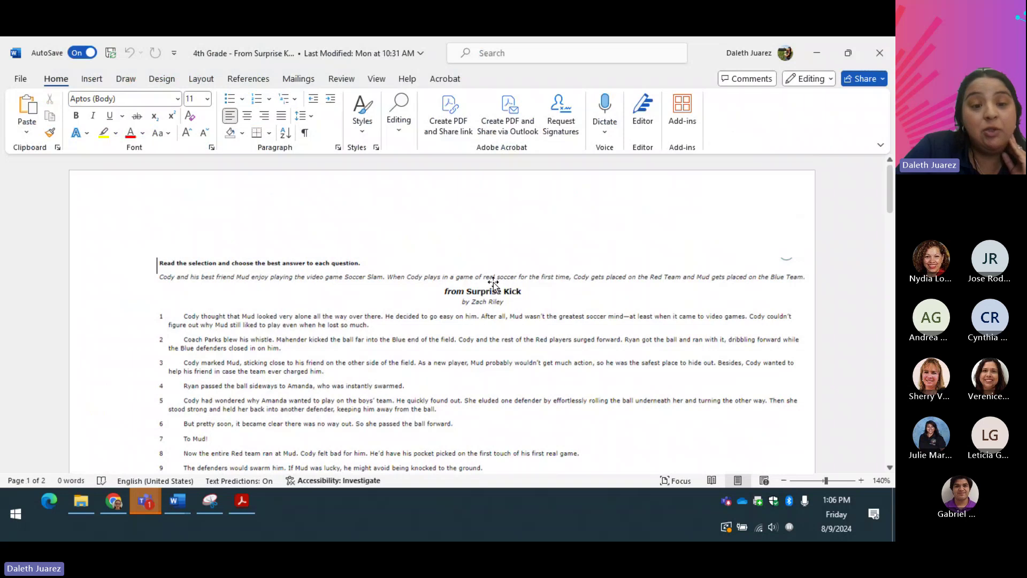
Close the Word passage and attach the PDF "4th Grade - From Surprise Kicks" from the "3. Passages & Prompts" folder to the Raina message
{"action": "scroll", "coordinate": [891, 42], "scroll_direction": "down", "scroll_amount": 3}
{"action": "left_click", "coordinate": [879, 53]}
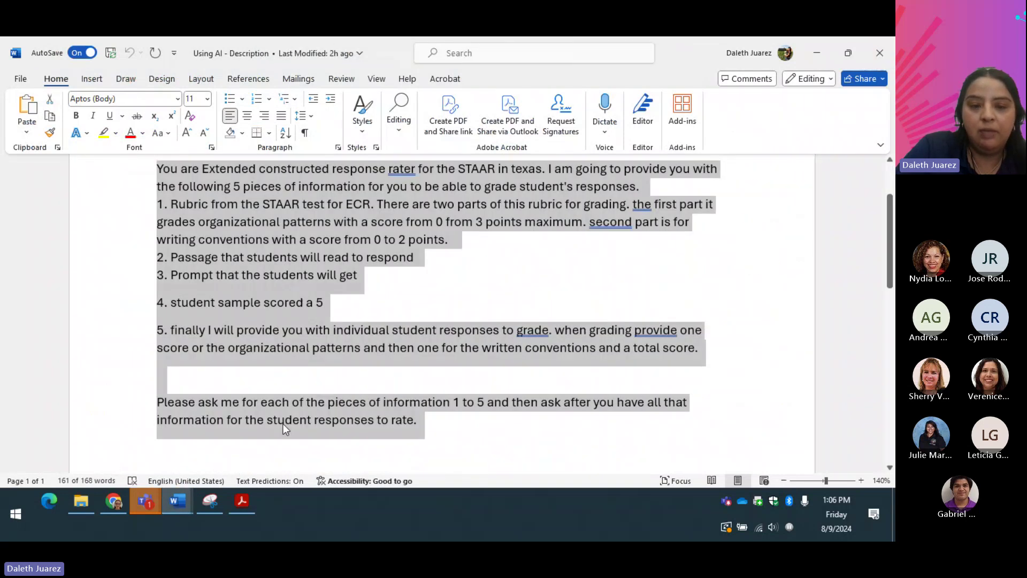
{"action": "key", "text": "alt+Tab"}
{"action": "left_click", "coordinate": [361, 417]}
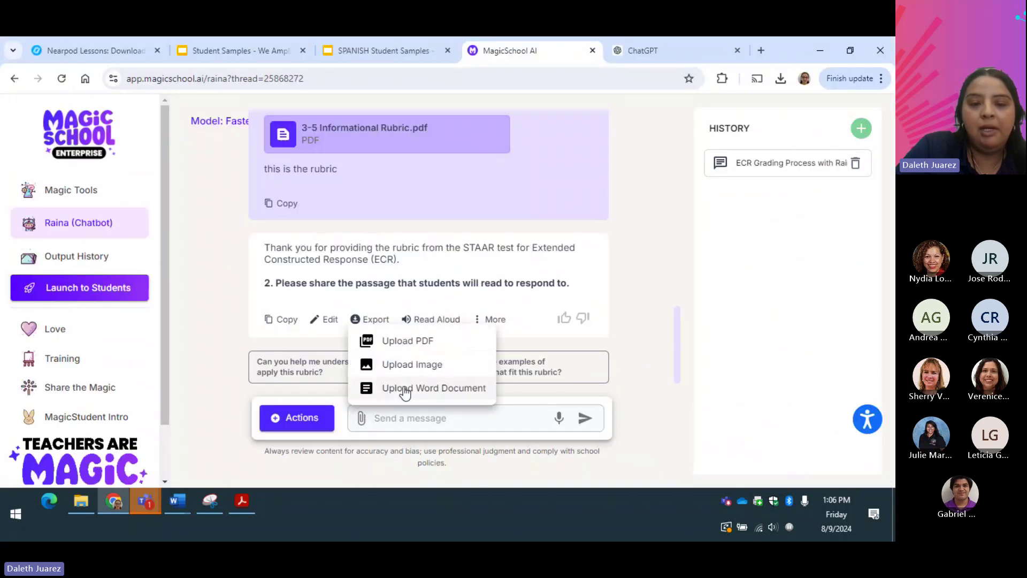
{"action": "left_click", "coordinate": [431, 347]}
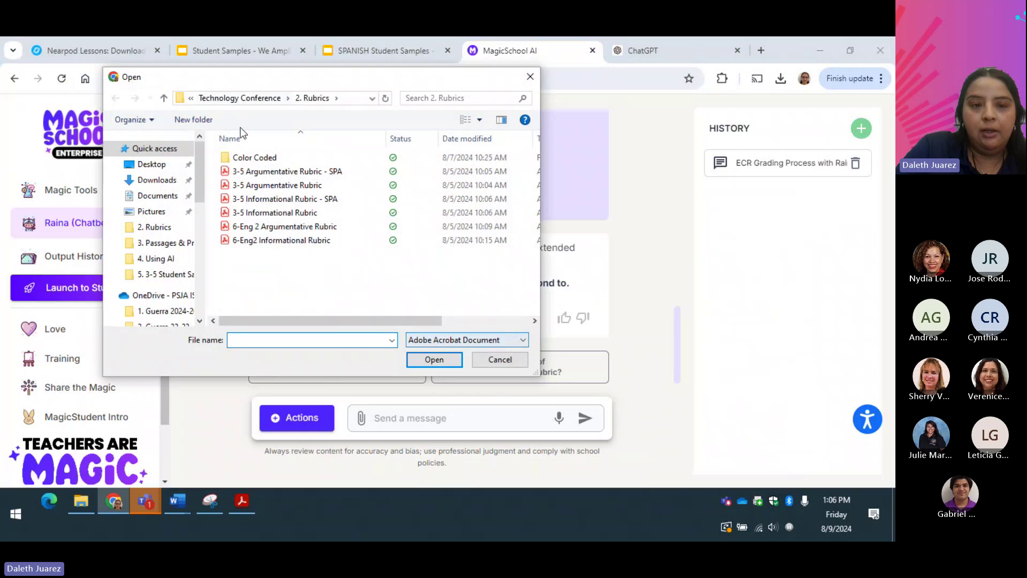
{"action": "left_click", "coordinate": [248, 101]}
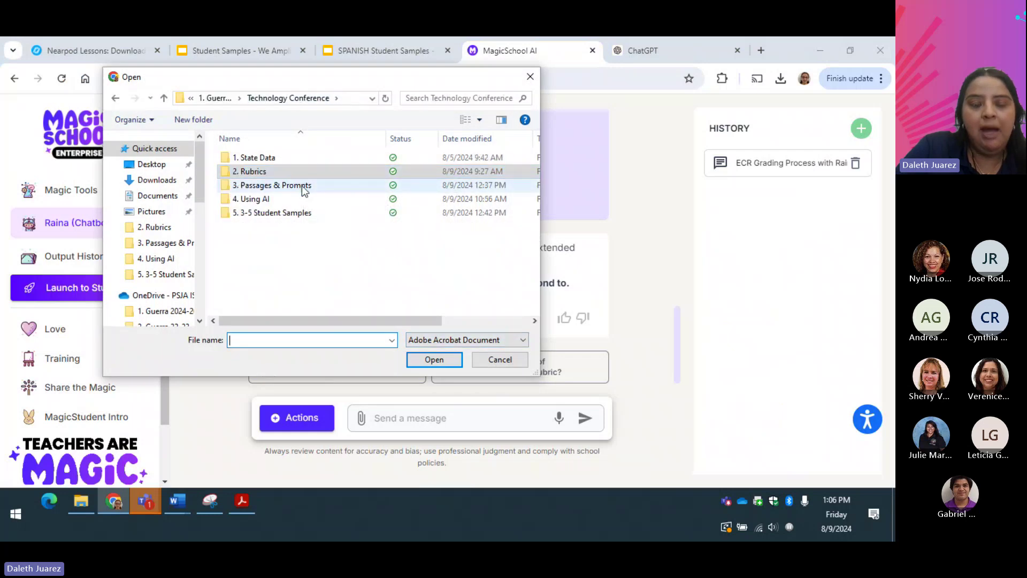
{"action": "double_click", "coordinate": [302, 185]}
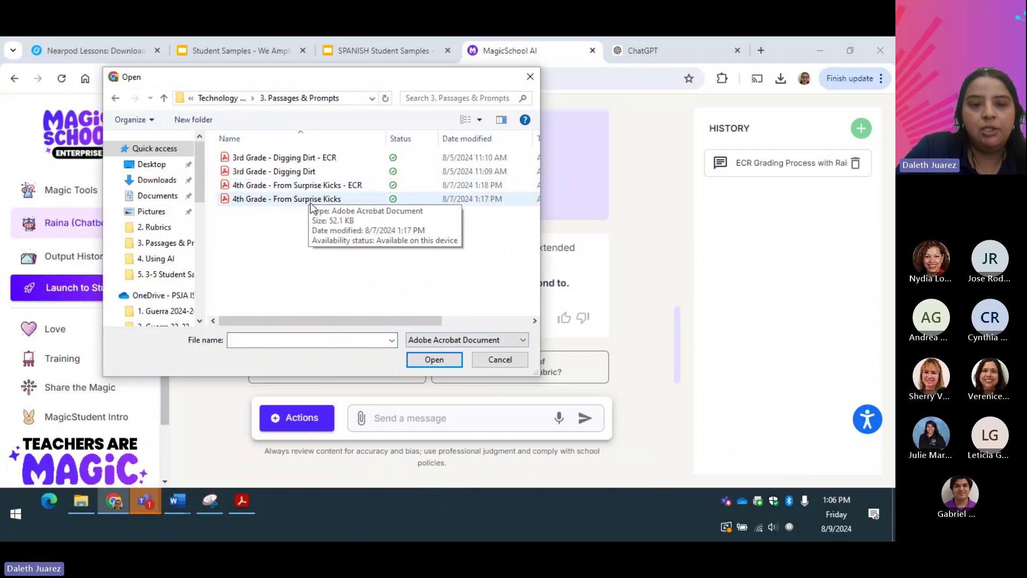
{"action": "double_click", "coordinate": [311, 199]}
Send the attached passage to Raina with the message "this is the passage"
{"action": "type", "text": "this "}
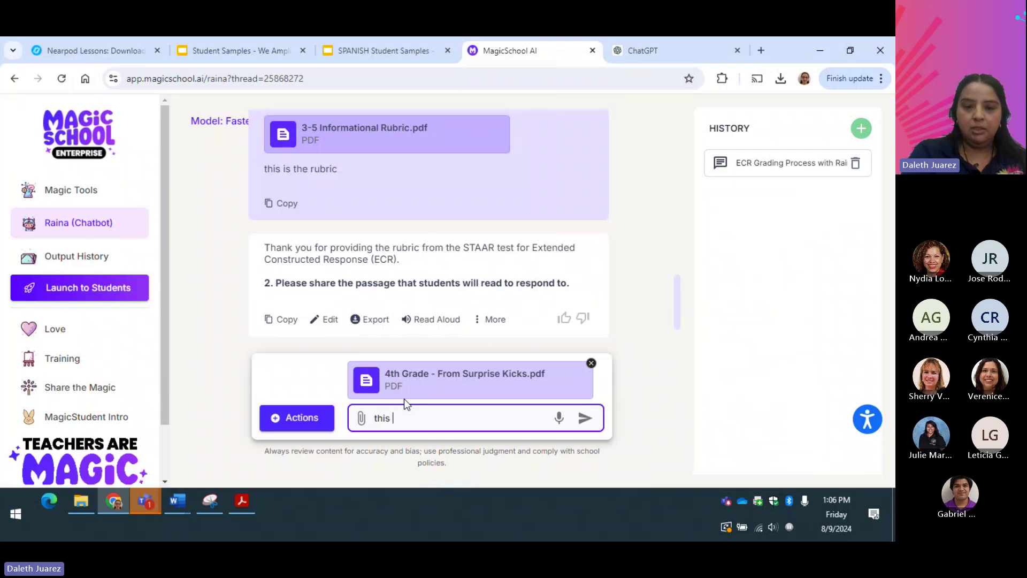
{"action": "type", "text": "is the passage"}
{"action": "key", "text": "Return"}
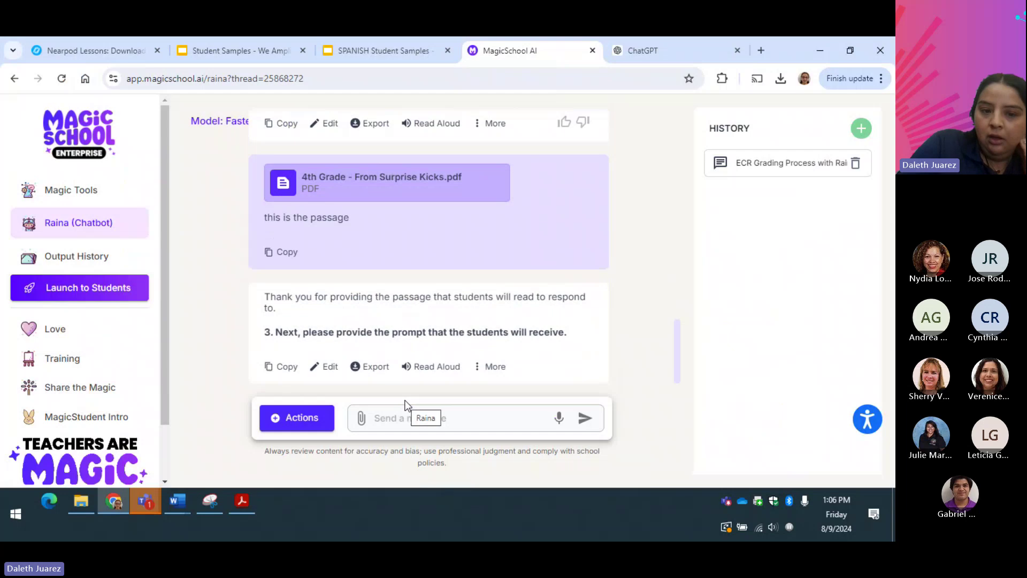
Open the PDF "4th Grade - From Surprise Kicks - ECR" from the "3. Passages & Prompts" folder and look through the essay prompt
{"action": "left_click", "coordinate": [79, 508]}
{"action": "left_click", "coordinate": [443, 336]}
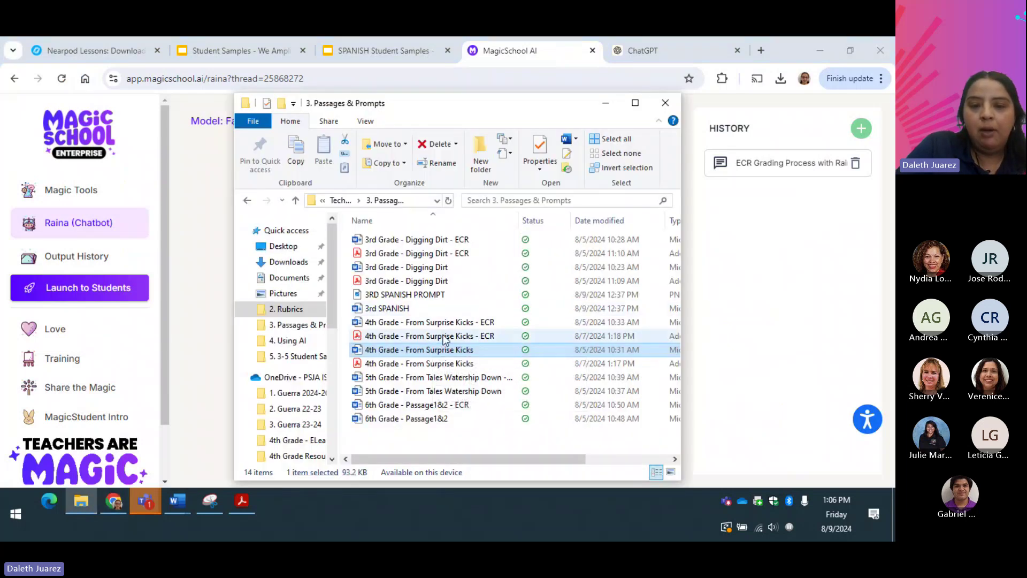
{"action": "double_click", "coordinate": [443, 336]}
{"action": "scroll", "coordinate": [434, 334], "scroll_direction": "down", "scroll_amount": 4}
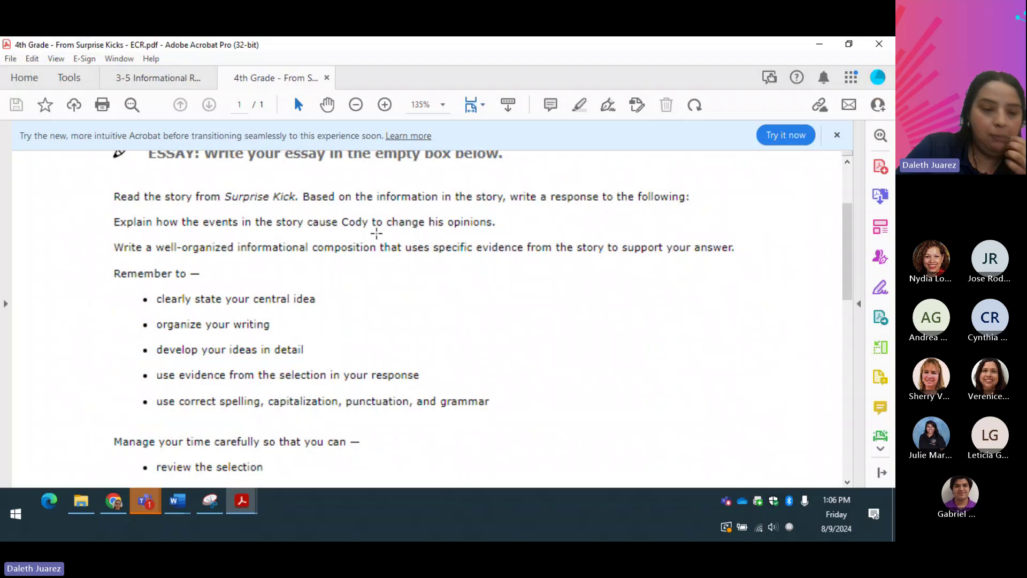
Return to the Raina chat and start a PDF upload for the message
{"action": "left_click", "coordinate": [113, 501]}
{"action": "left_click", "coordinate": [362, 418]}
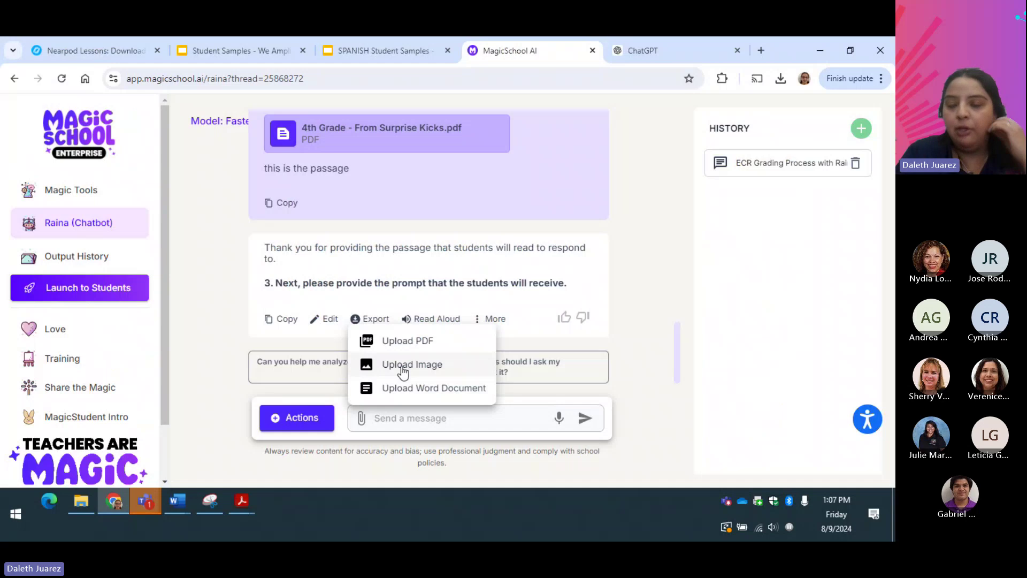
{"action": "left_click", "coordinate": [428, 342]}
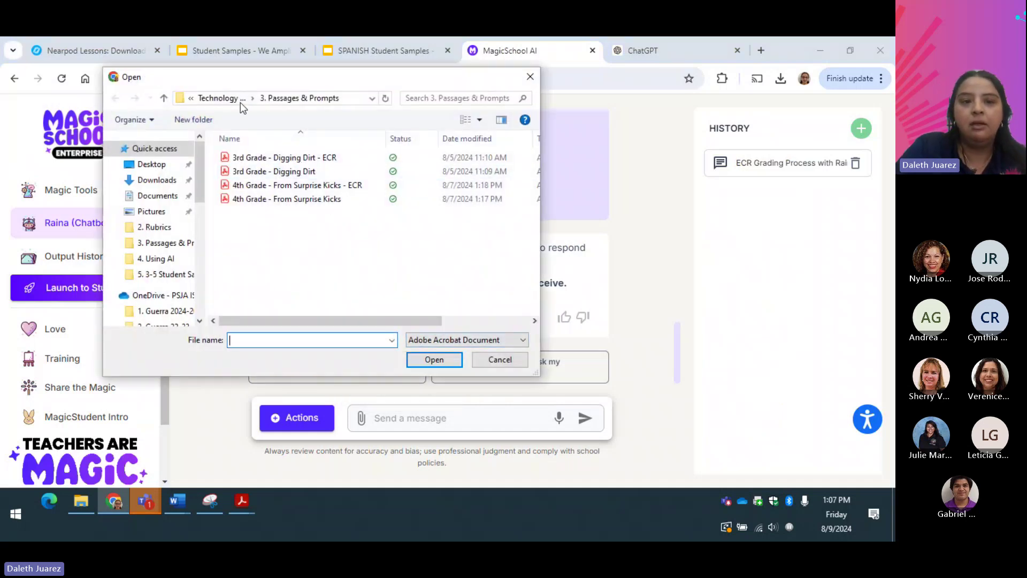
{"action": "left_click", "coordinate": [240, 99]}
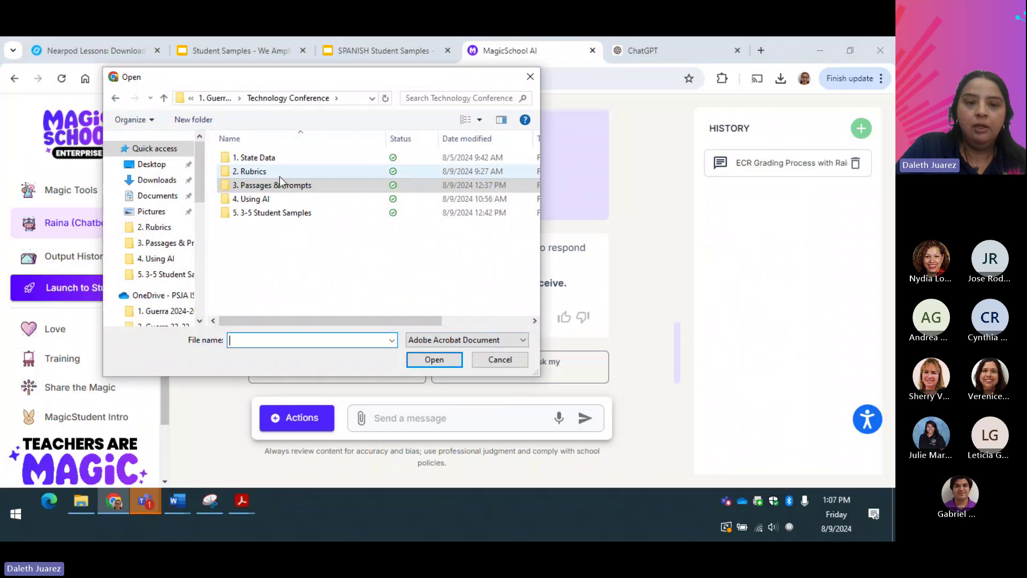
{"action": "double_click", "coordinate": [279, 175]}
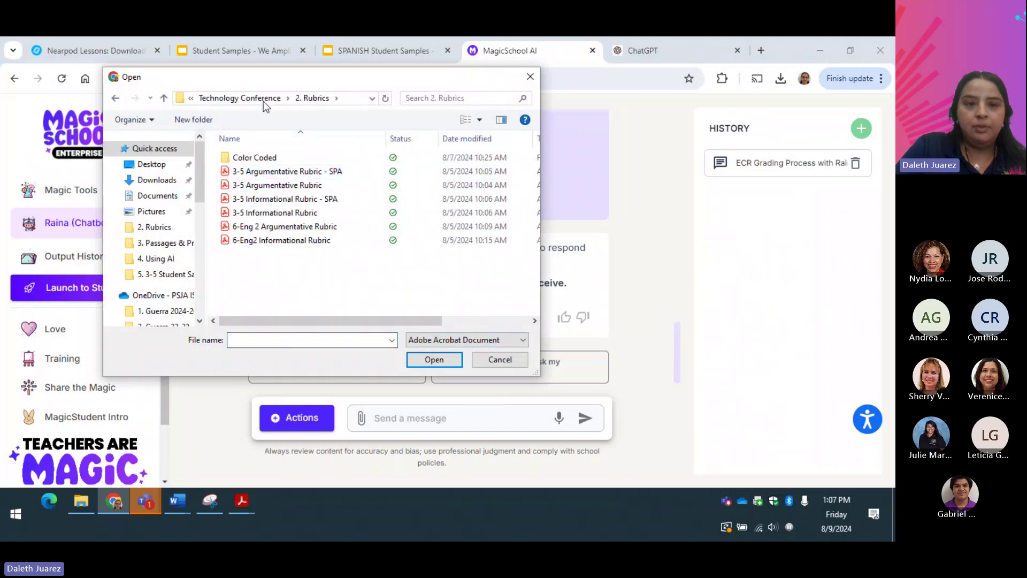
{"action": "left_click", "coordinate": [264, 100]}
{"action": "double_click", "coordinate": [278, 185]}
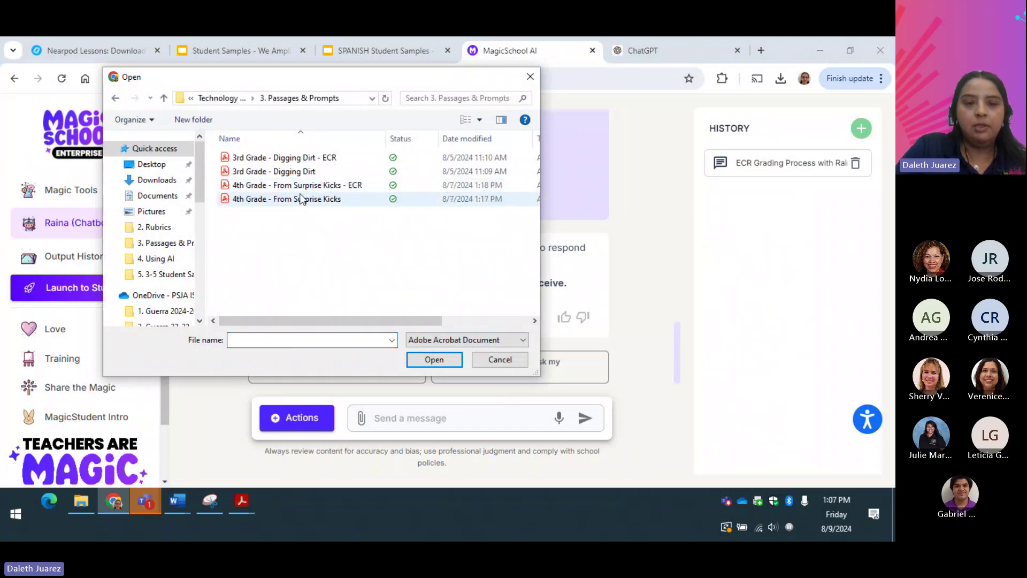
Attach the PDF "4th Grade - From Surprise Kicks - ECR" and send it to Raina with the message "this is the prompt"
{"action": "double_click", "coordinate": [343, 185]}
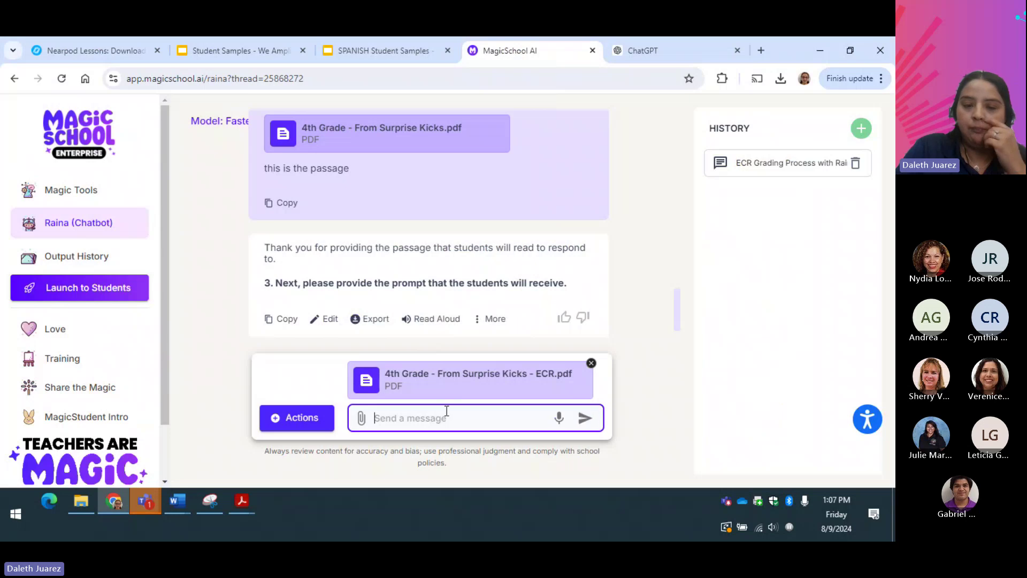
{"action": "type", "text": "this"}
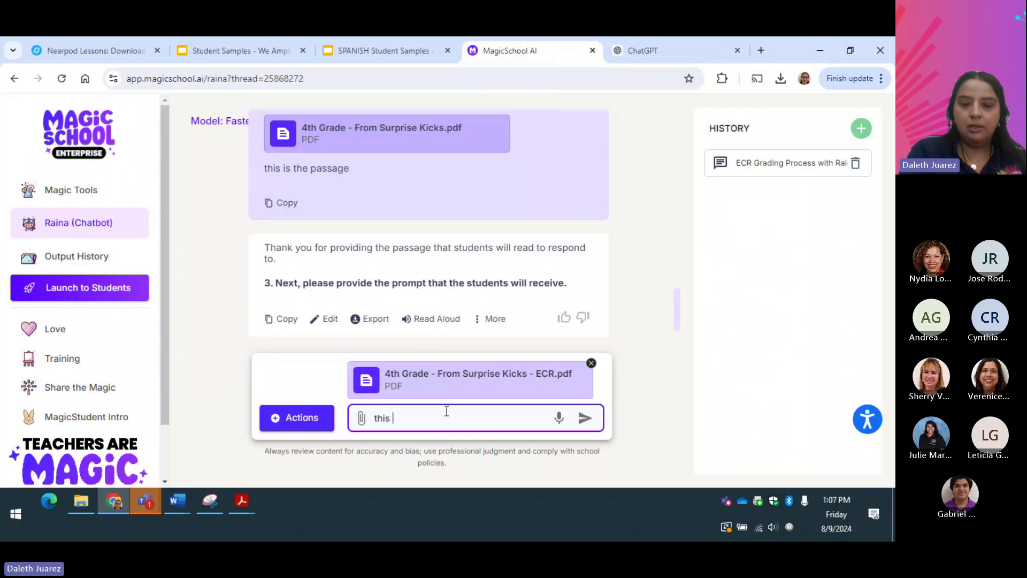
{"action": "type", "text": " is the prompt"}
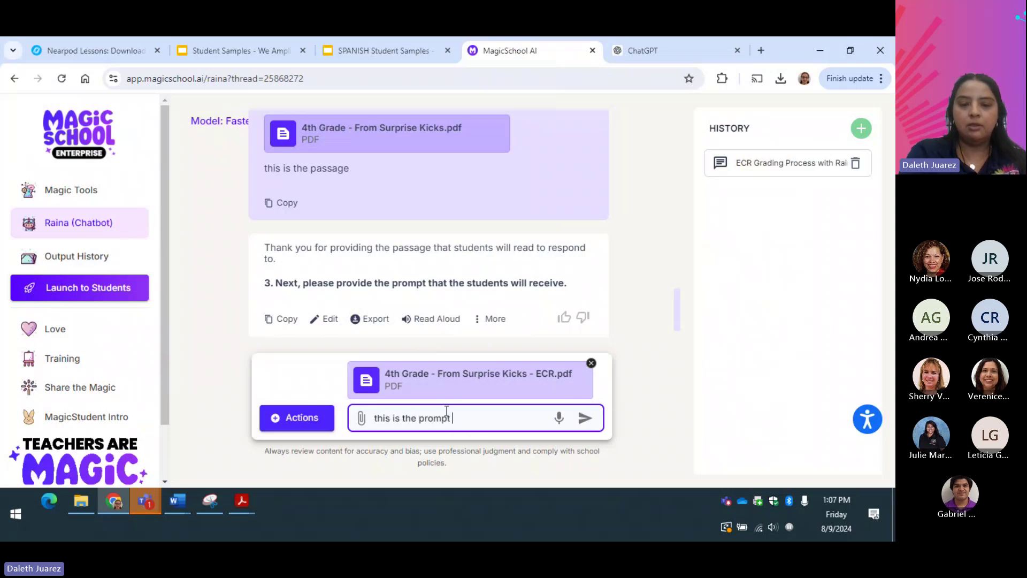
{"action": "key", "text": "Return"}
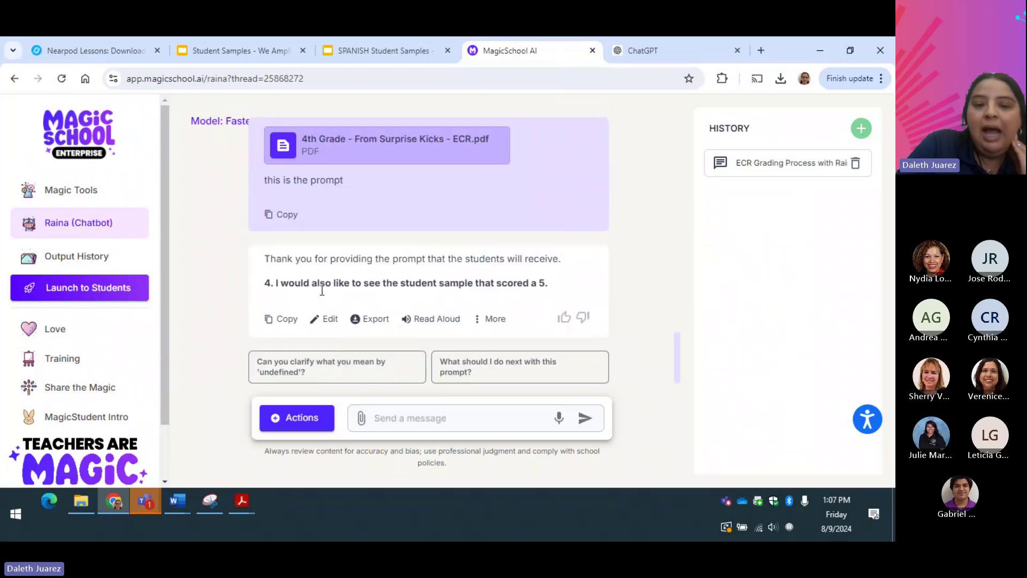
Copy the full "SAMPLE SCORE 5" text from the first slide of the Student Samples presentation into the Raina message
{"action": "left_click", "coordinate": [224, 51]}
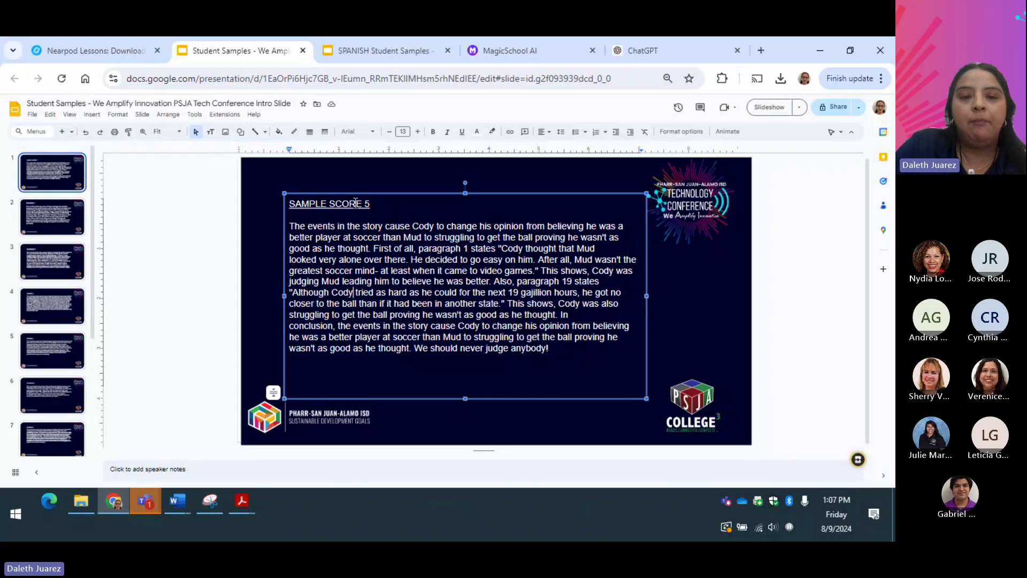
{"action": "left_click_drag", "start_coordinate": [562, 349], "coordinate": [295, 199]}
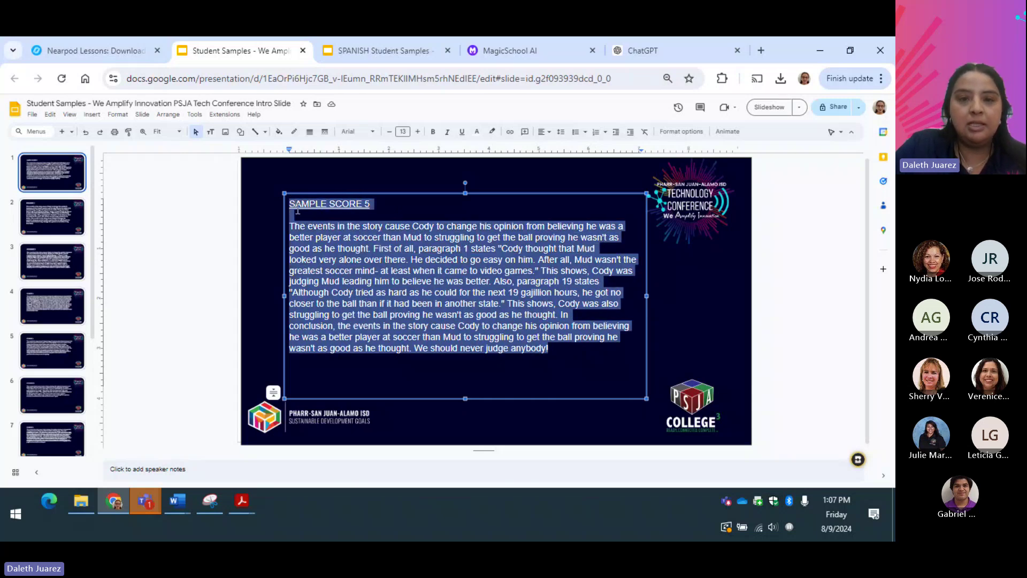
{"action": "left_click", "coordinate": [565, 56]}
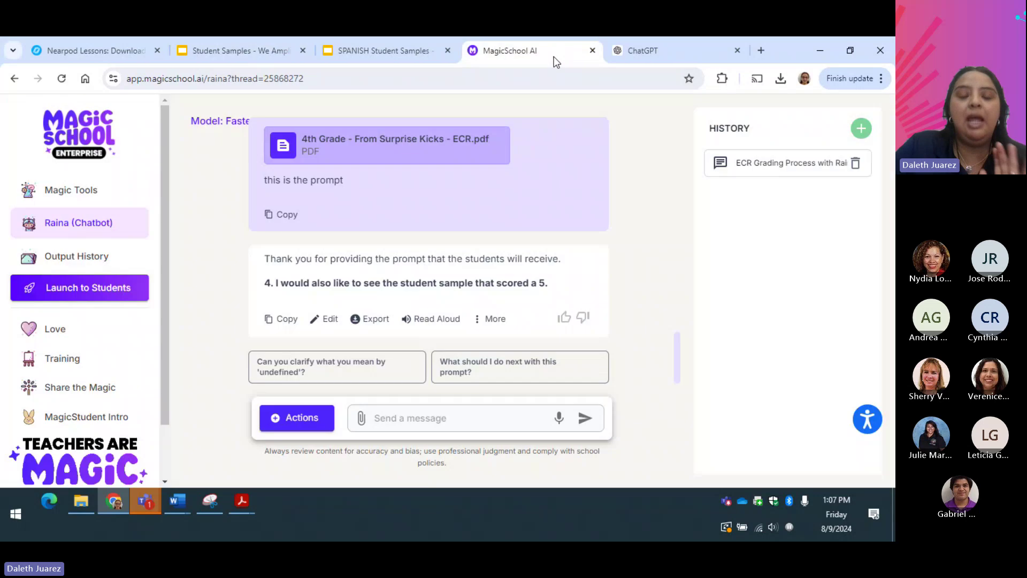
{"action": "left_click", "coordinate": [392, 418]}
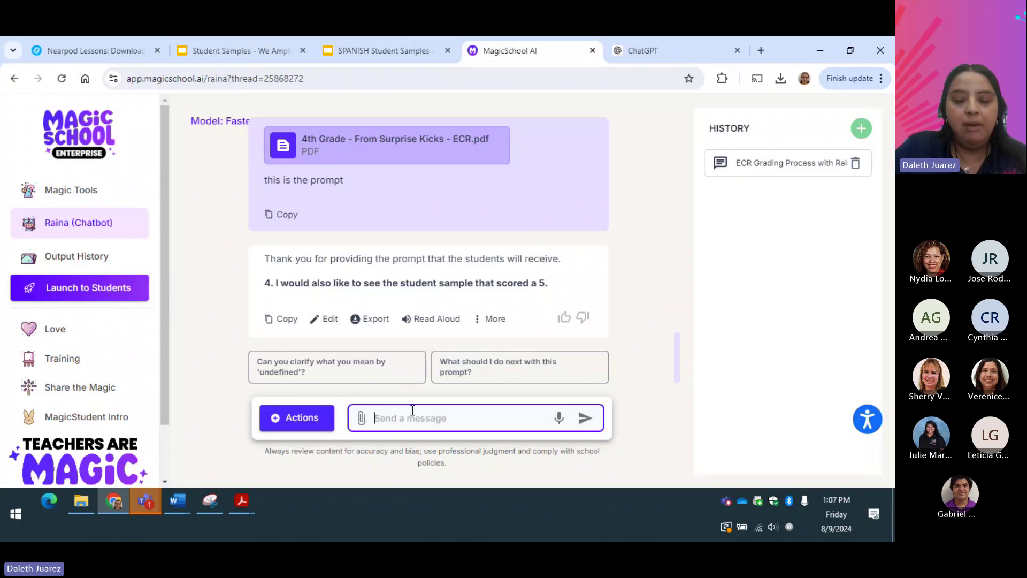
{"action": "key", "text": "ctrl+v"}
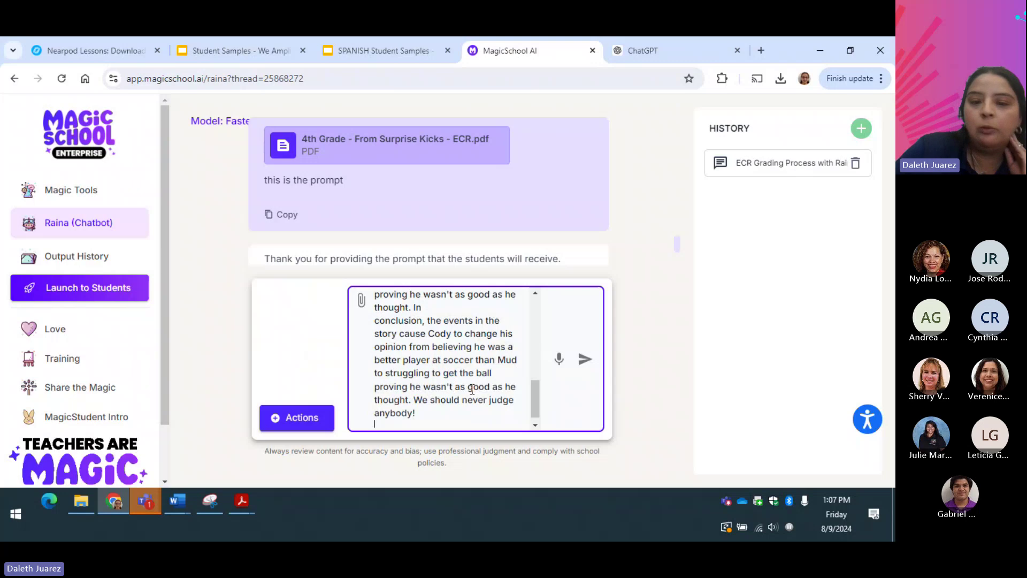
Look over the pasted score 5 student sample and send it to Raina
{"action": "scroll", "coordinate": [472, 390], "scroll_direction": "up", "scroll_amount": 10}
{"action": "scroll", "coordinate": [483, 389], "scroll_direction": "down", "scroll_amount": 3}
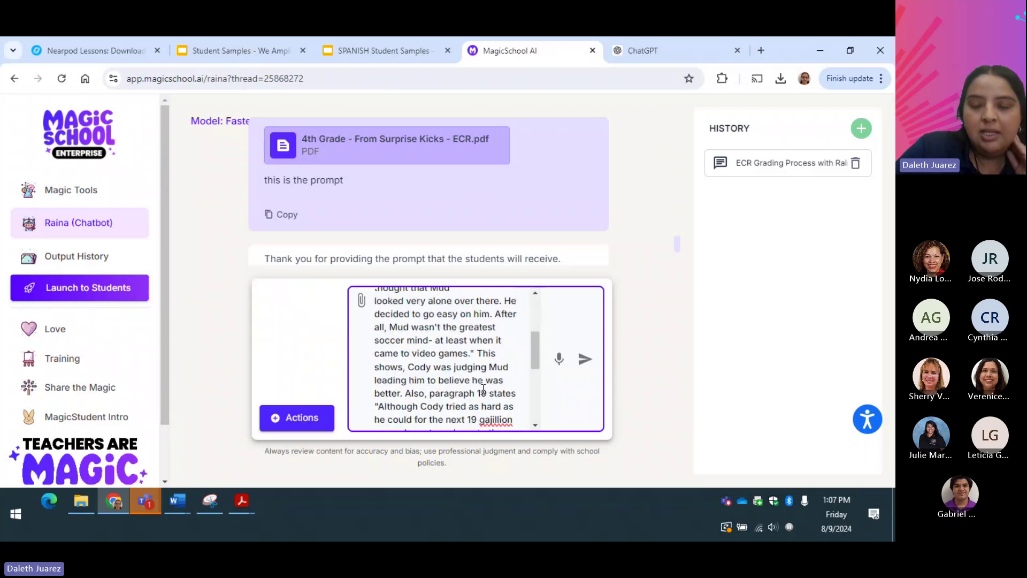
{"action": "scroll", "coordinate": [484, 389], "scroll_direction": "down", "scroll_amount": 3}
{"action": "scroll", "coordinate": [485, 388], "scroll_direction": "up", "scroll_amount": 3}
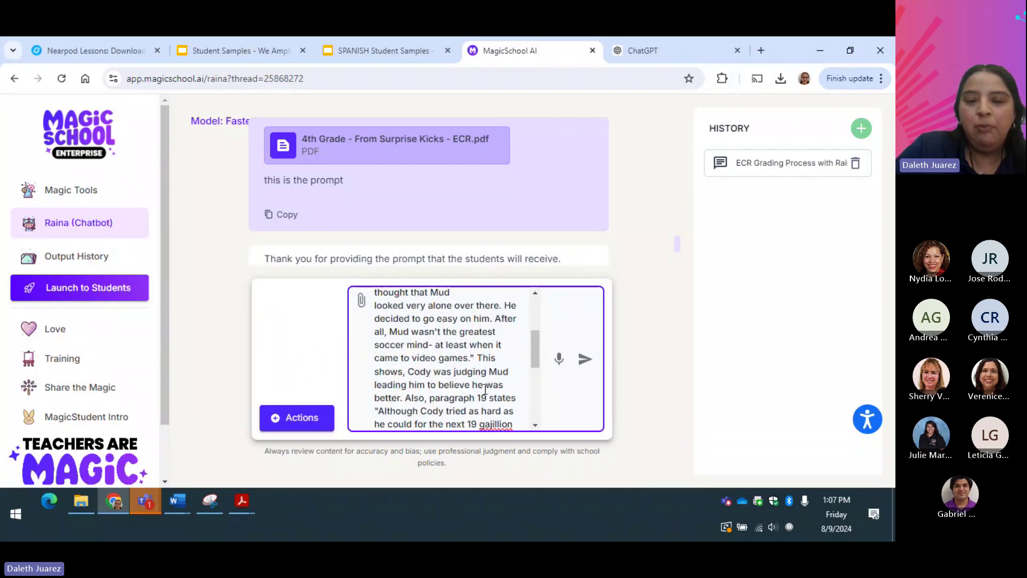
{"action": "scroll", "coordinate": [485, 389], "scroll_direction": "up", "scroll_amount": 1}
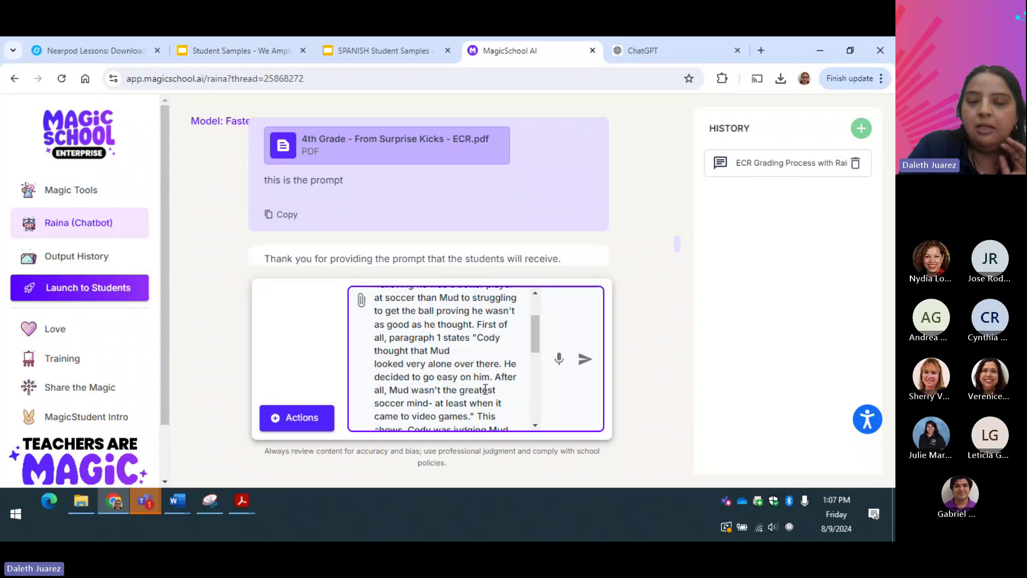
{"action": "key", "text": "Return"}
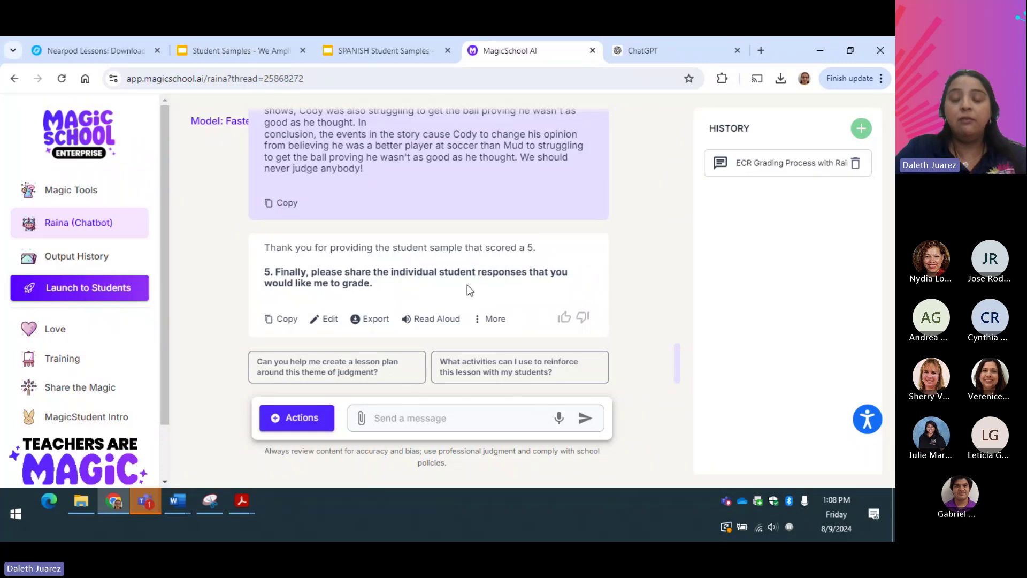
In the Student Samples presentation, look through the student response slides and open the "STUDENT 1" slide
{"action": "left_click", "coordinate": [246, 47]}
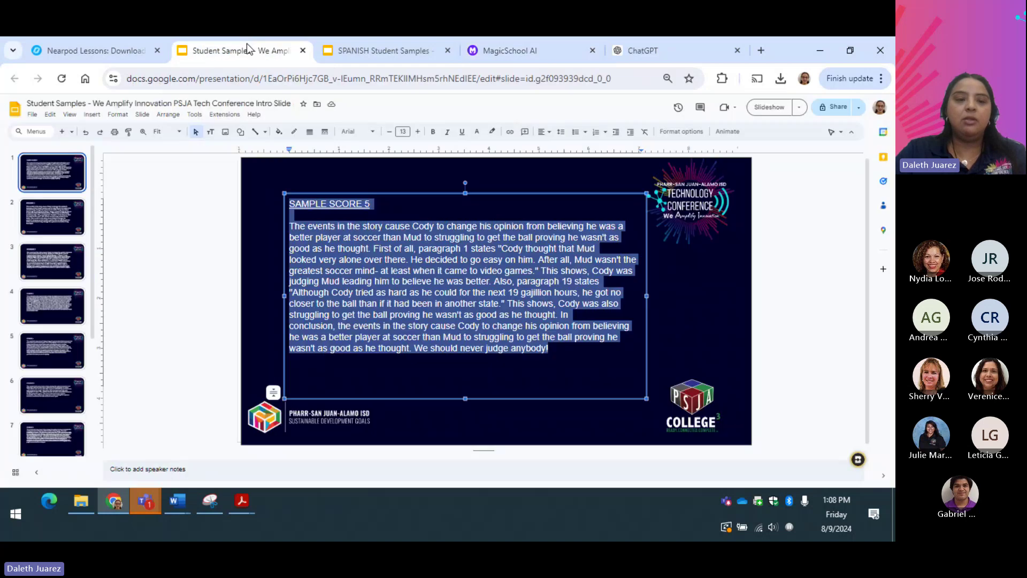
{"action": "left_click", "coordinate": [34, 221]}
{"action": "left_click", "coordinate": [40, 262]}
{"action": "left_click", "coordinate": [40, 306]}
{"action": "left_click", "coordinate": [40, 351]}
{"action": "left_click", "coordinate": [66, 214]}
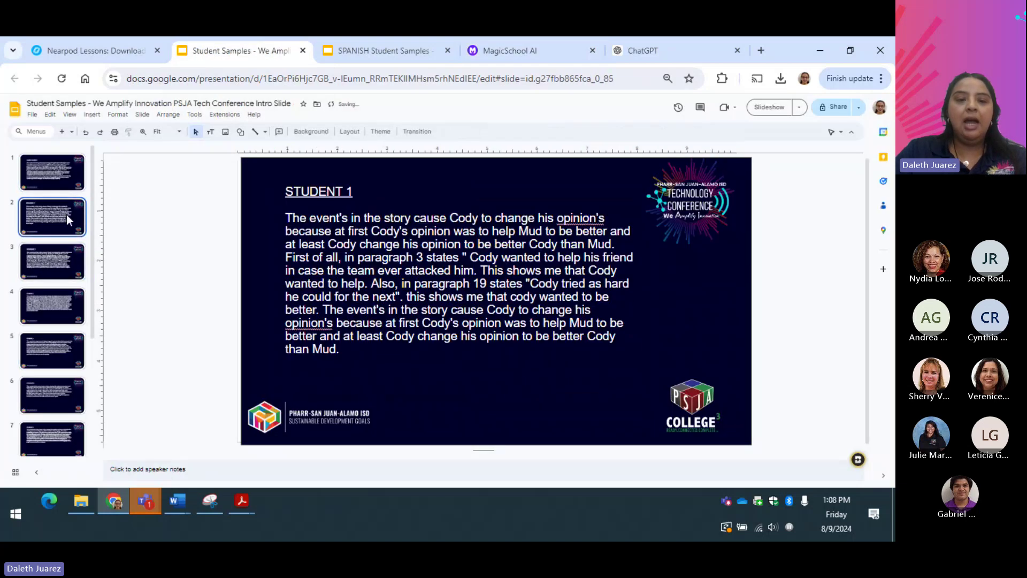
Copy the whole "STUDENT 1" response, including its heading, from the slide
{"action": "left_click", "coordinate": [357, 257]}
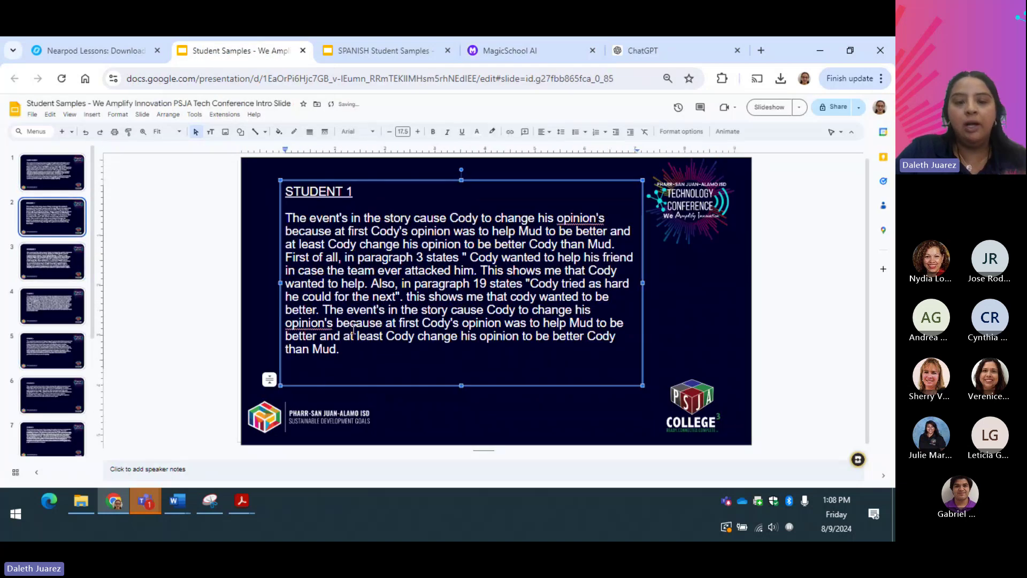
{"action": "left_click_drag", "start_coordinate": [343, 349], "coordinate": [285, 191]}
{"action": "right_click", "coordinate": [287, 193]}
{"action": "left_click", "coordinate": [319, 217]}
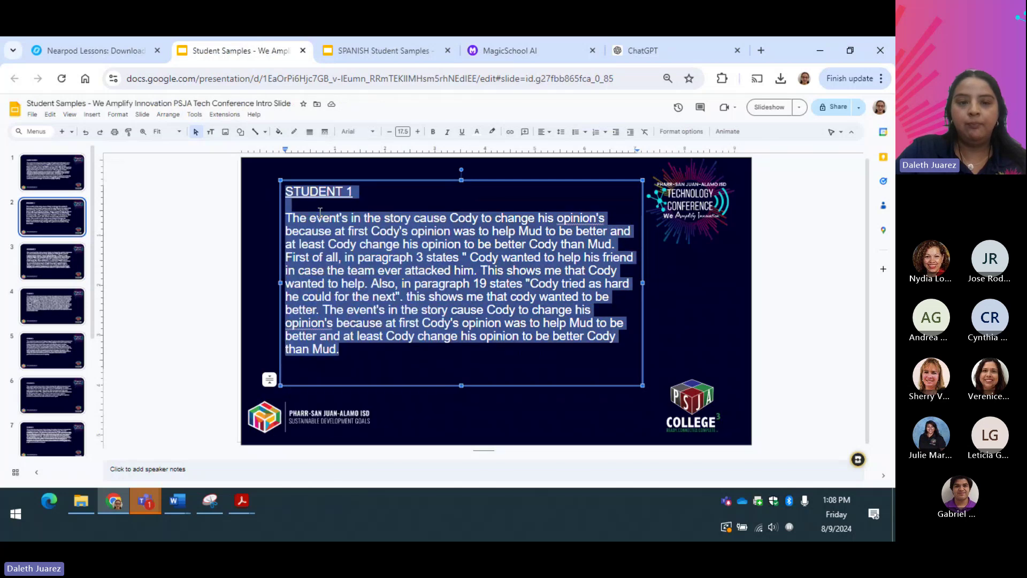
Paste the copied "STUDENT 1" response into the Raina chat, check its beginning, and send it for grading
{"action": "left_click", "coordinate": [669, 52]}
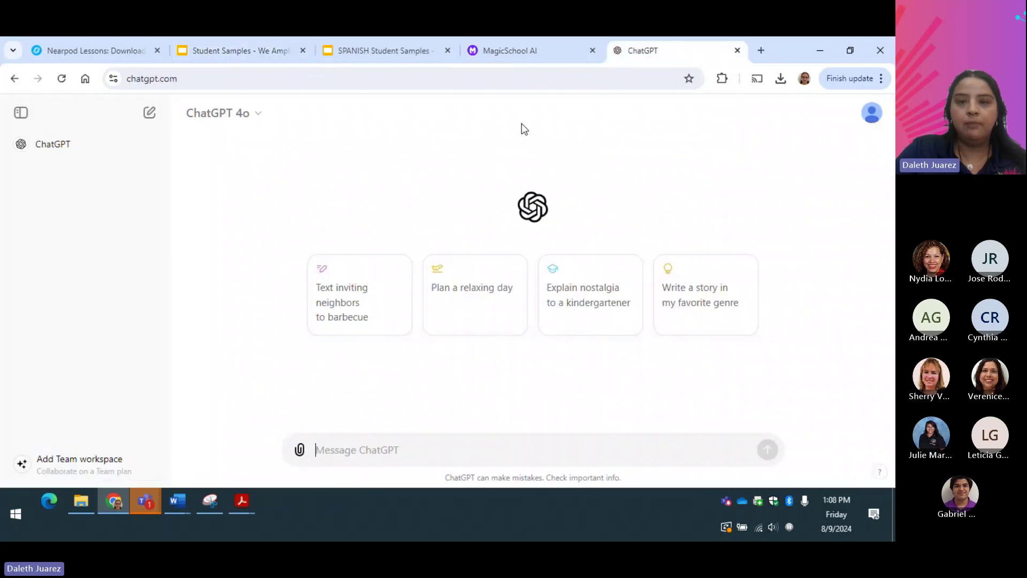
{"action": "left_click", "coordinate": [559, 53]}
{"action": "left_click", "coordinate": [382, 422]}
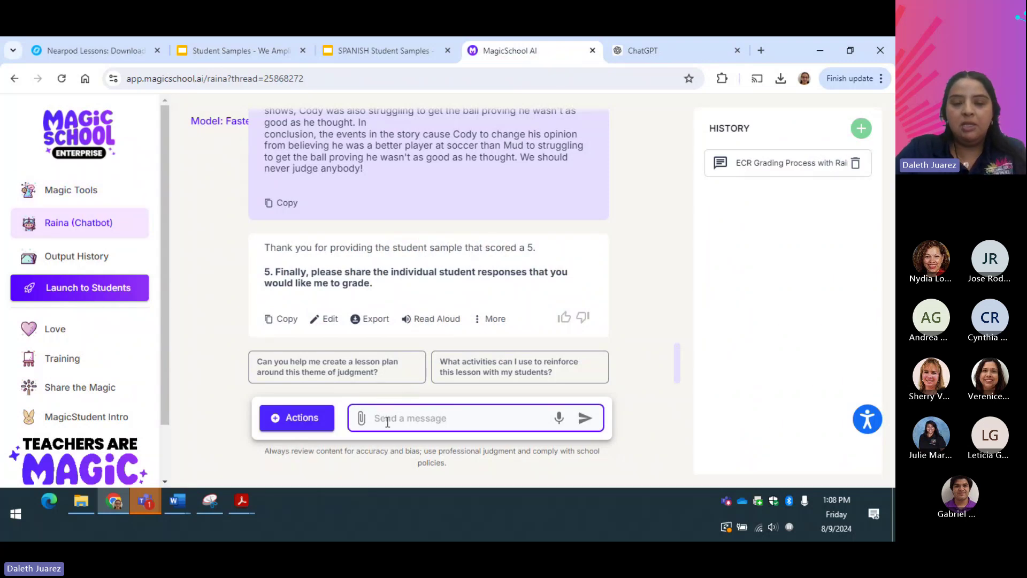
{"action": "key", "text": "ctrl+v"}
{"action": "scroll", "coordinate": [438, 374], "scroll_direction": "up", "scroll_amount": 10}
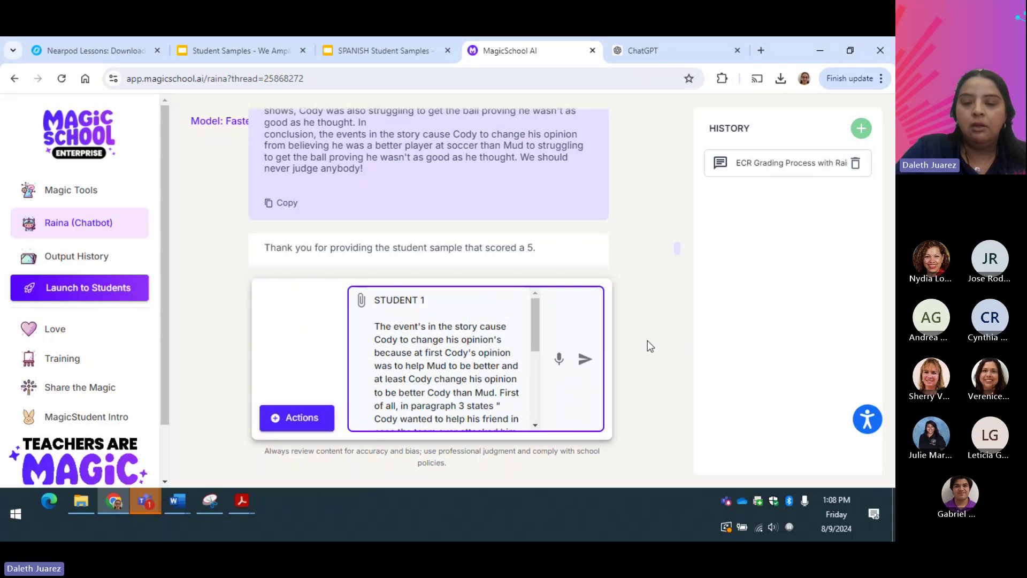
{"action": "left_click", "coordinate": [585, 359]}
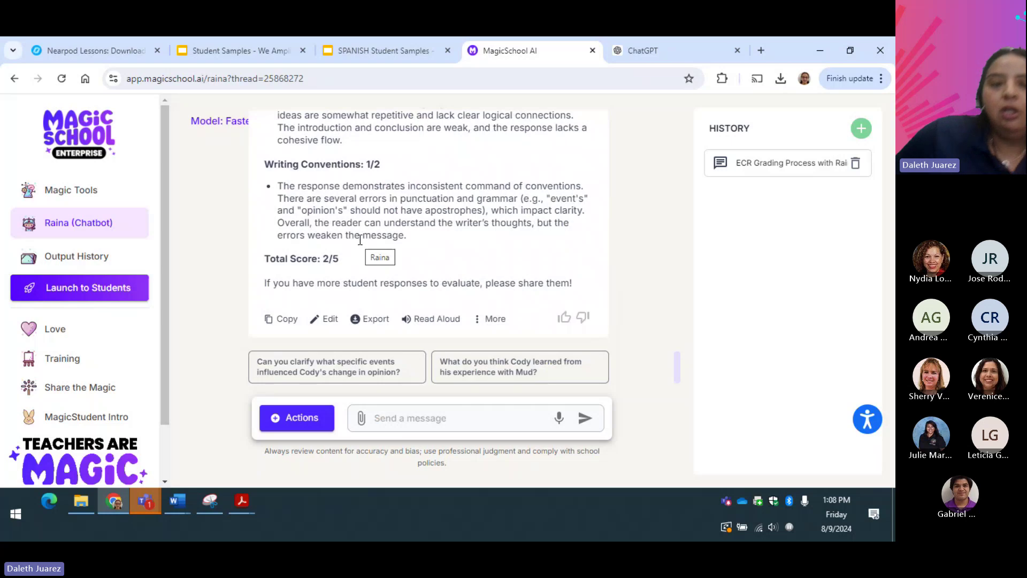
Review Raina's evaluation of Student 1's response and open the "AI - STUDENT SAMPLES" PDF from the "5. 3-5 Student Samples" folder
{"action": "scroll", "coordinate": [360, 240], "scroll_direction": "up", "scroll_amount": 3}
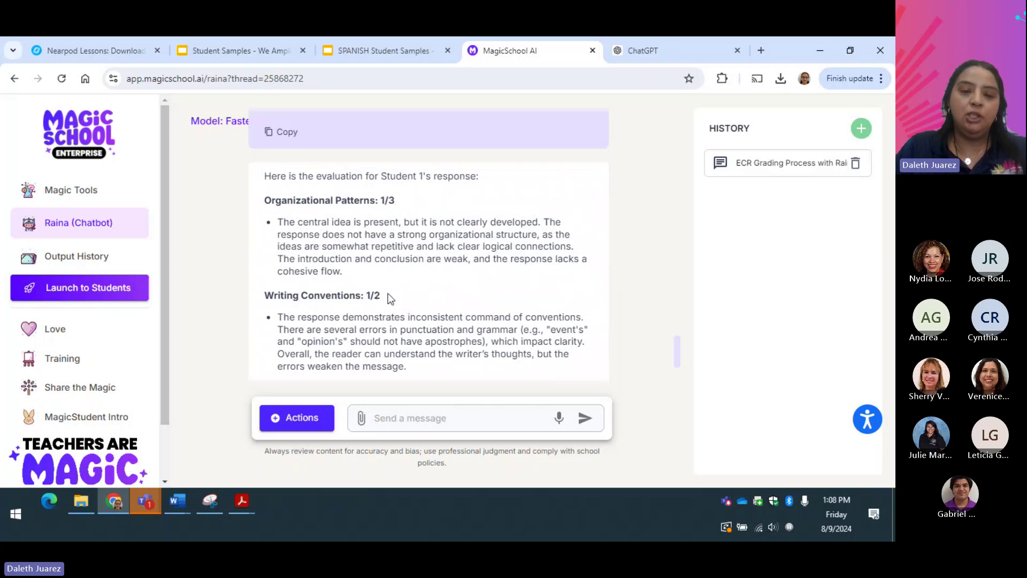
{"action": "scroll", "coordinate": [376, 298], "scroll_direction": "down", "scroll_amount": 3}
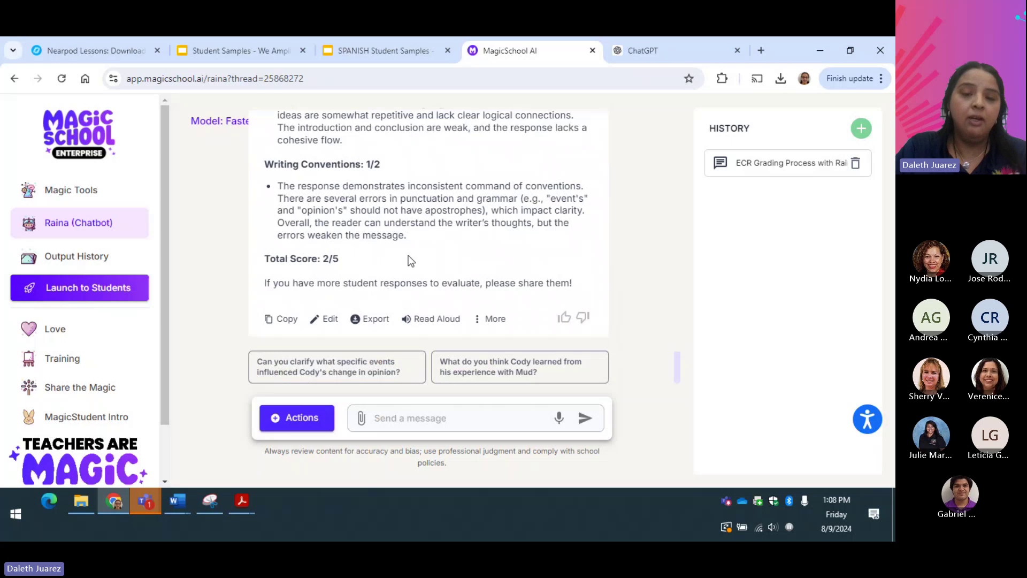
{"action": "left_click", "coordinate": [87, 509]}
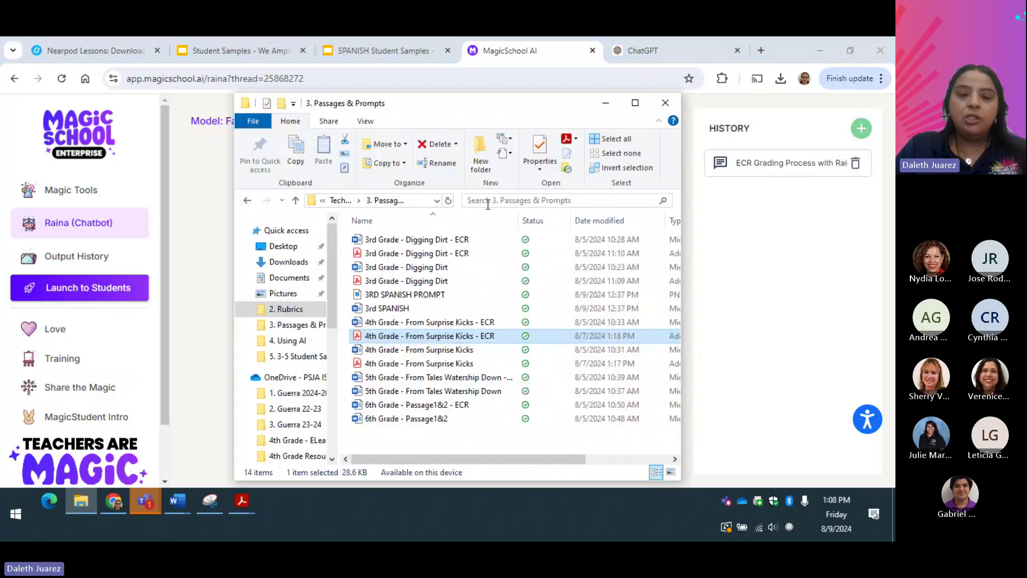
{"action": "left_click", "coordinate": [341, 201]}
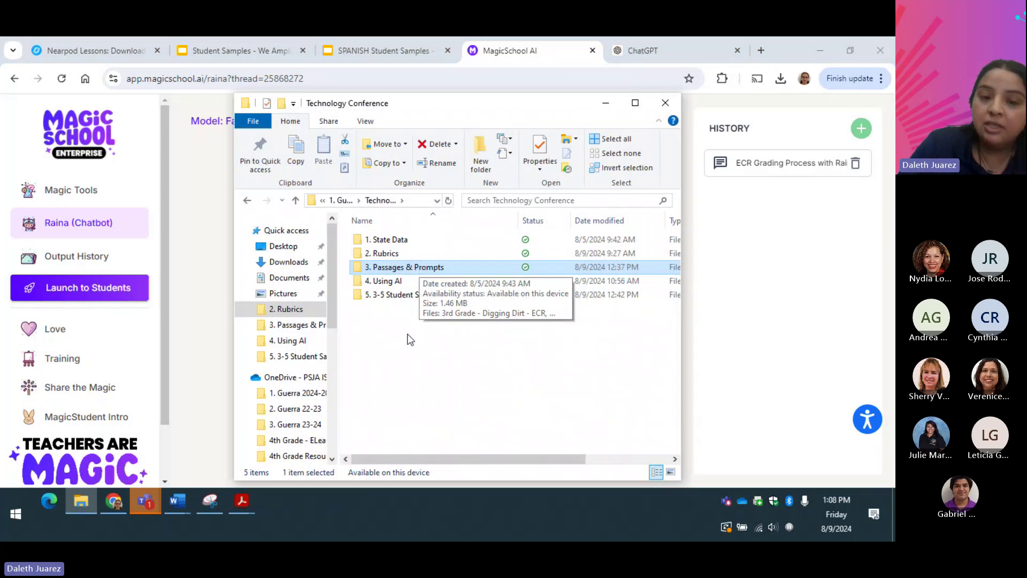
{"action": "double_click", "coordinate": [431, 294]}
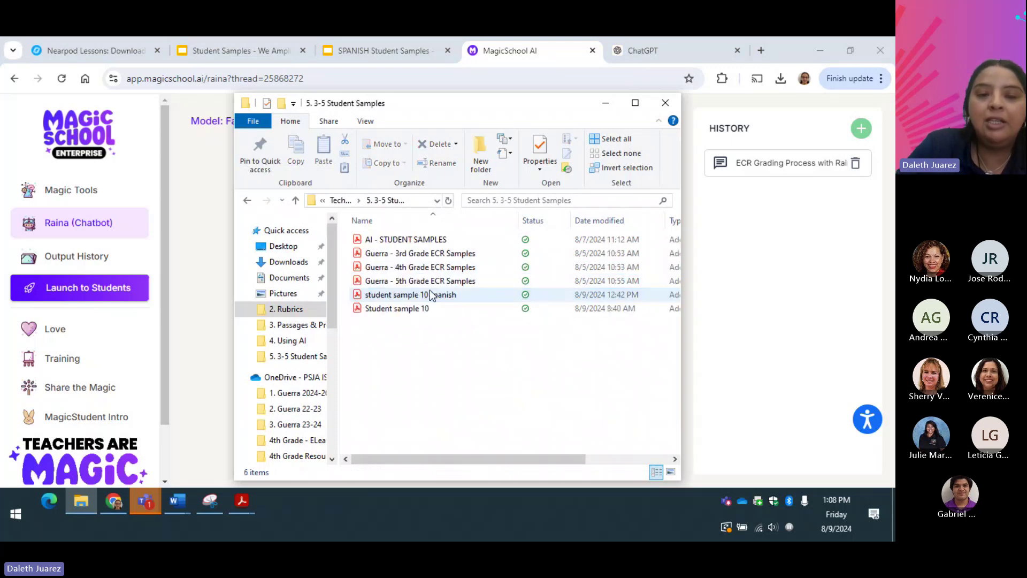
{"action": "double_click", "coordinate": [428, 245]}
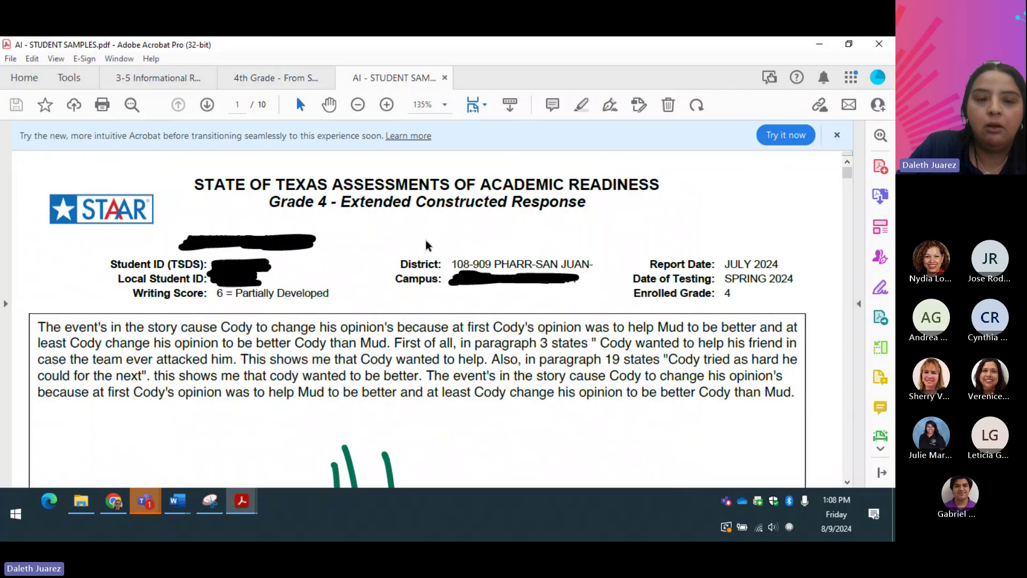
Check the official Writing Score on sample #1 in the PDF and return to the Raina chat
{"action": "scroll", "coordinate": [368, 314], "scroll_direction": "down", "scroll_amount": 1}
{"action": "scroll", "coordinate": [368, 315], "scroll_direction": "up", "scroll_amount": 1}
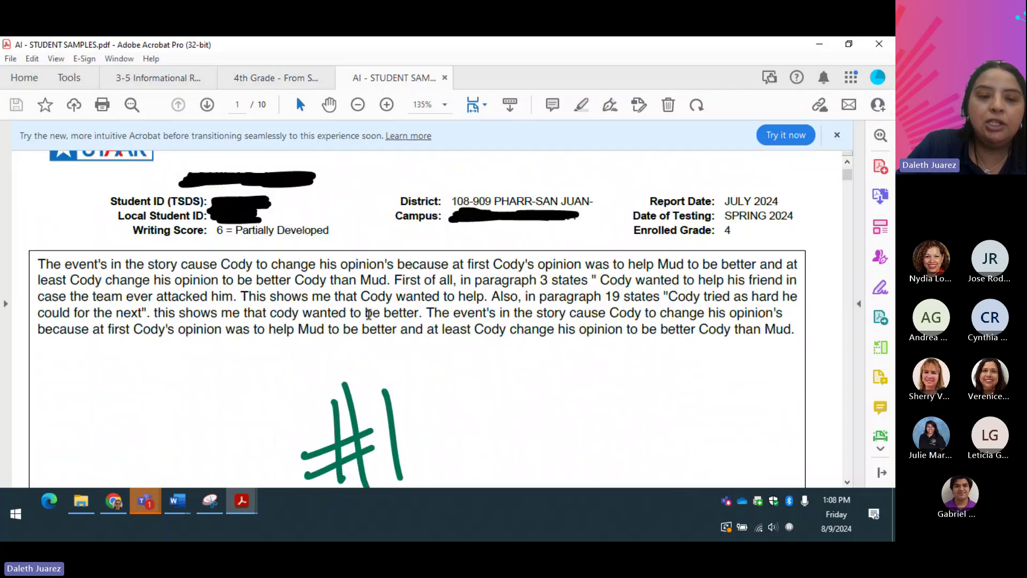
{"action": "double_click", "coordinate": [220, 229]}
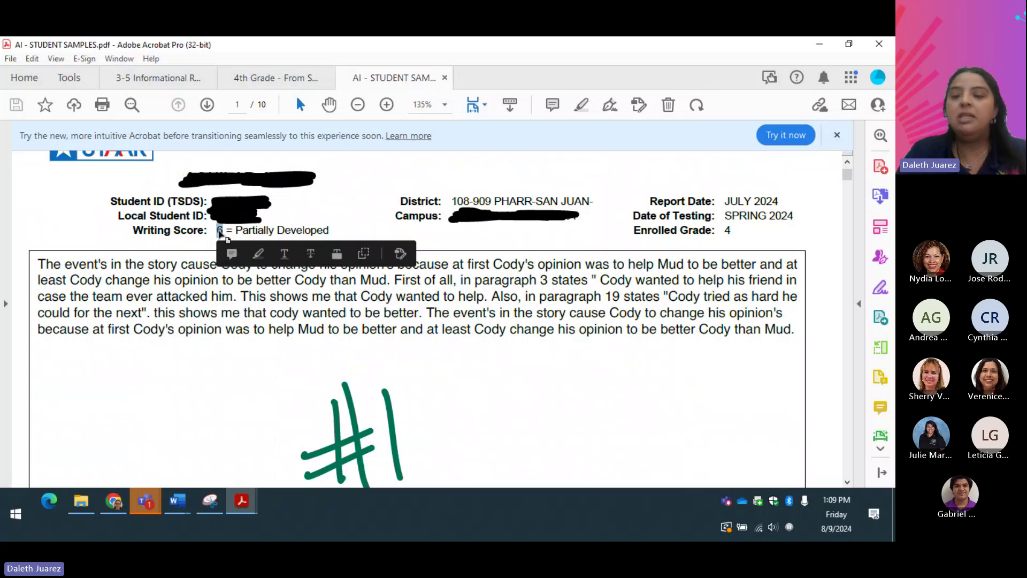
{"action": "left_click", "coordinate": [816, 44]}
{"action": "left_click", "coordinate": [614, 102]}
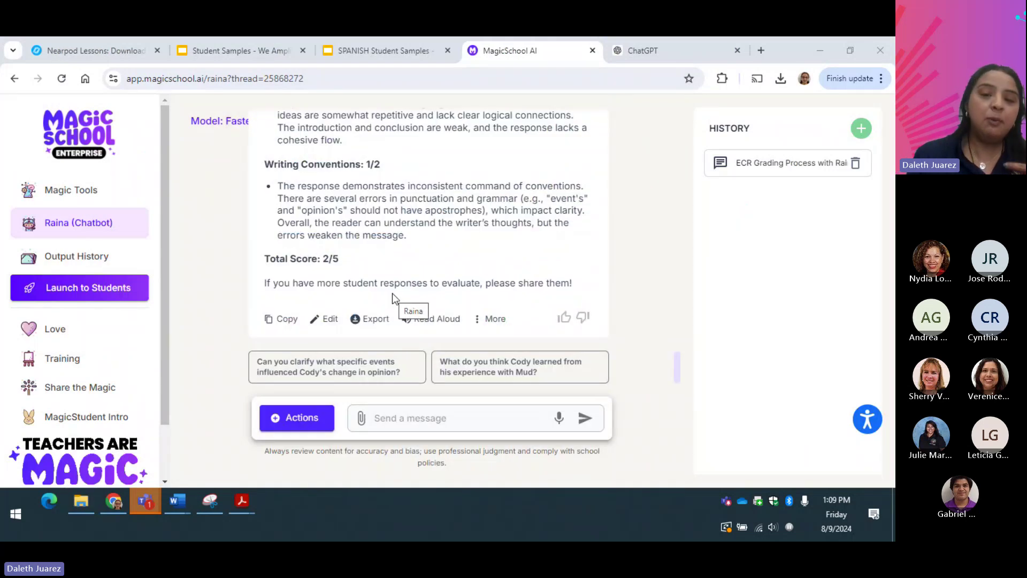
Send Raina the message "please help with a script for teacher to use during a student-teacher conference for feedback on how/where to improve"
{"action": "left_click", "coordinate": [409, 418]}
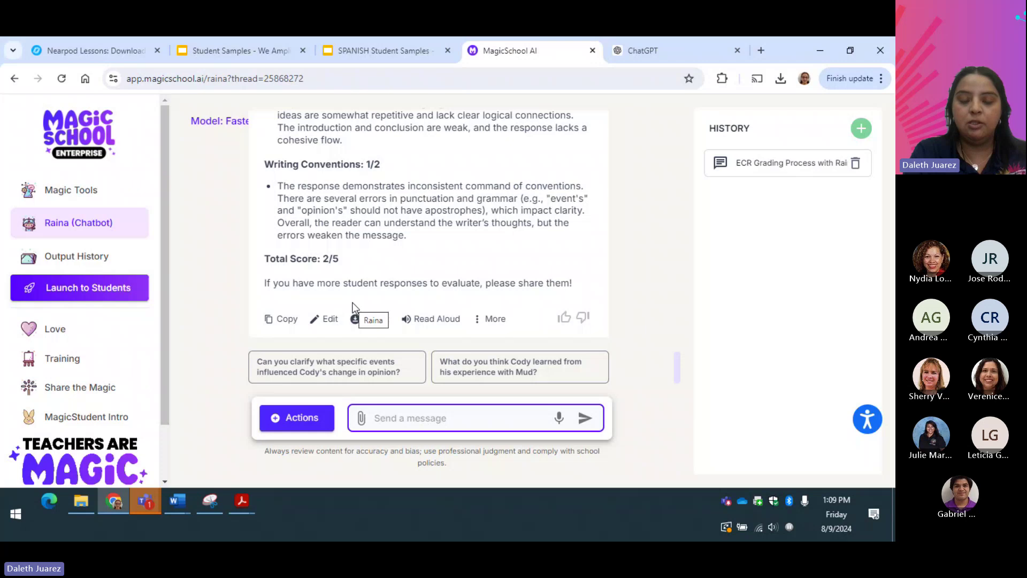
{"action": "type", "text": "hlpe"}
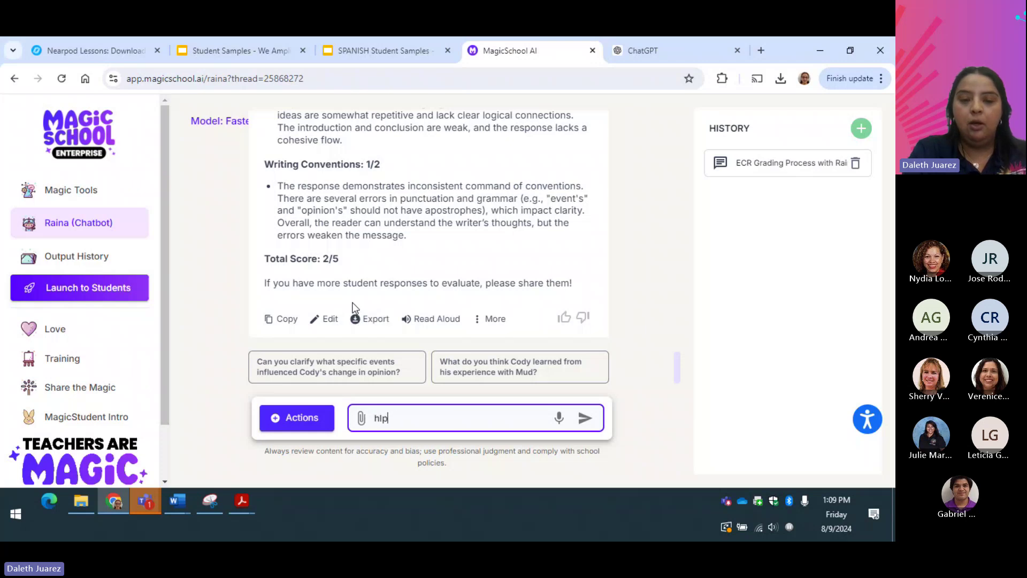
{"action": "key", "text": "BackSpace"}
{"action": "key", "text": "BackSpace"}
{"action": "key", "text": "BackSpace"}
{"action": "key", "text": "BackSpace"}
{"action": "type", "text": "please "}
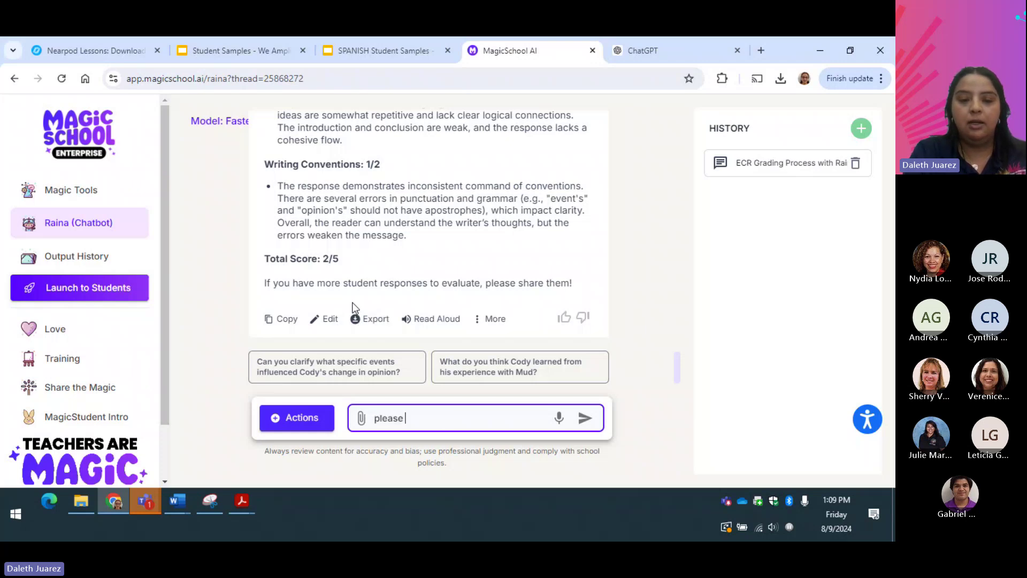
{"action": "type", "text": "he;p"}
{"action": "key", "text": "BackSpace"}
{"action": "key", "text": "BackSpace"}
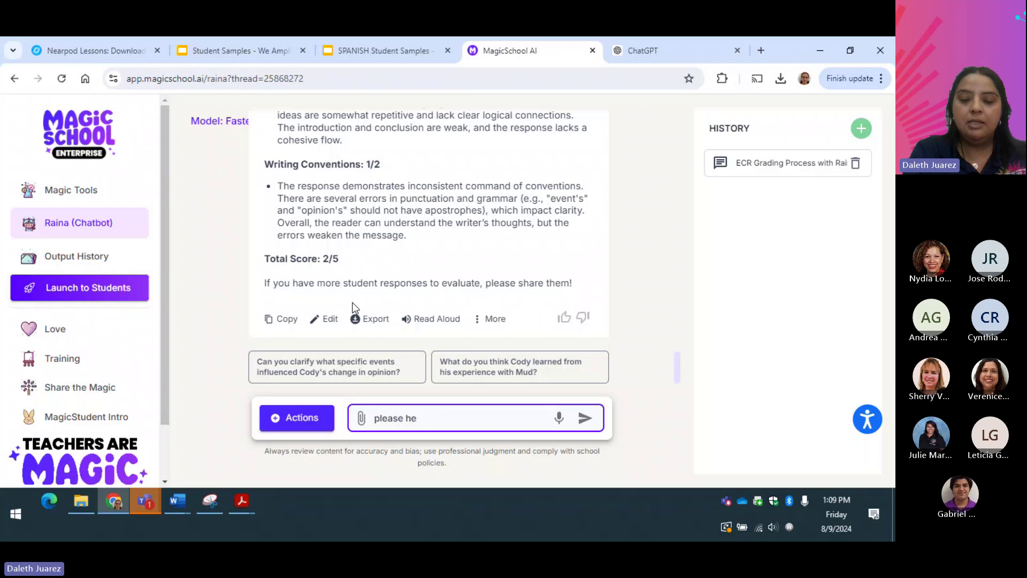
{"action": "type", "text": ";"}
{"action": "key", "text": "BackSpace"}
{"action": "type", "text": "lp with "}
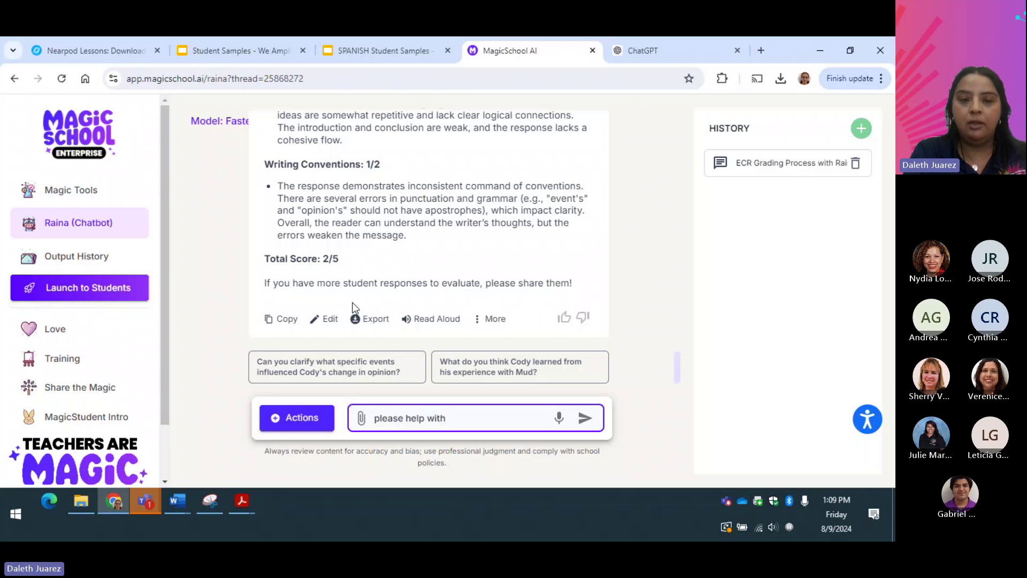
{"action": "type", "text": " a scr"}
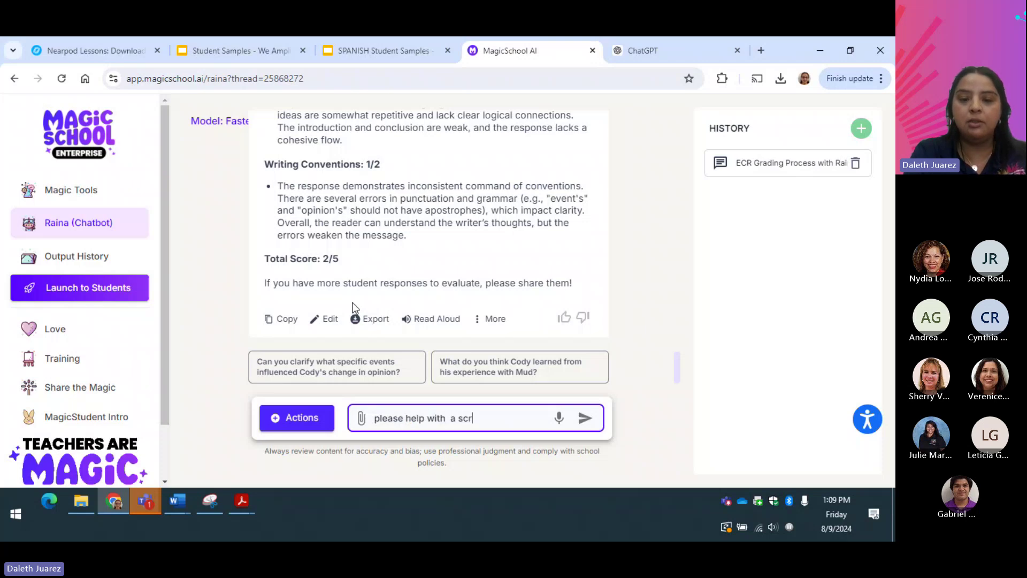
{"action": "type", "text": "ipt to"}
{"action": "key", "text": "BackSpace"}
{"action": "key", "text": "BackSpace"}
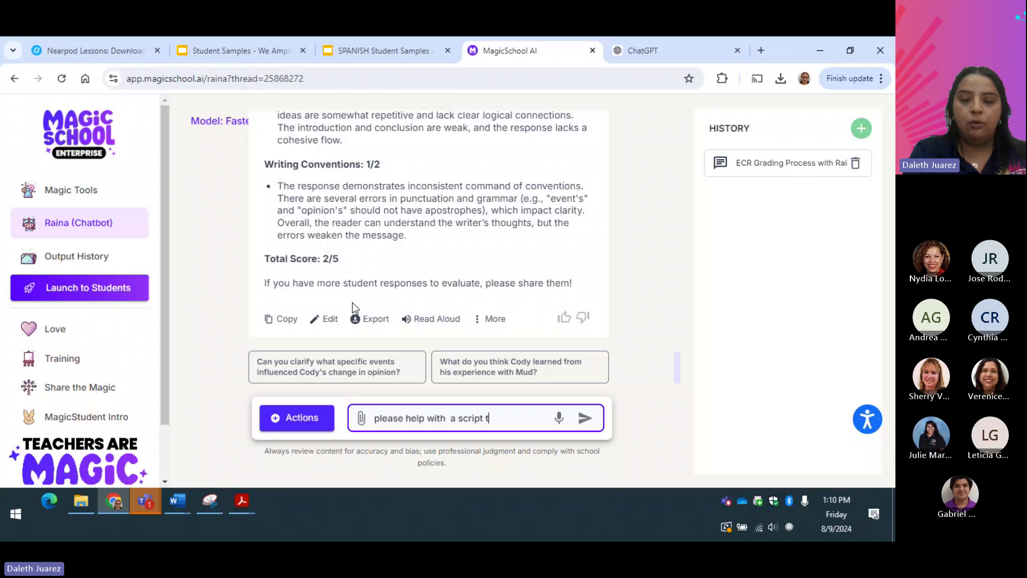
{"action": "type", "text": "for teache"}
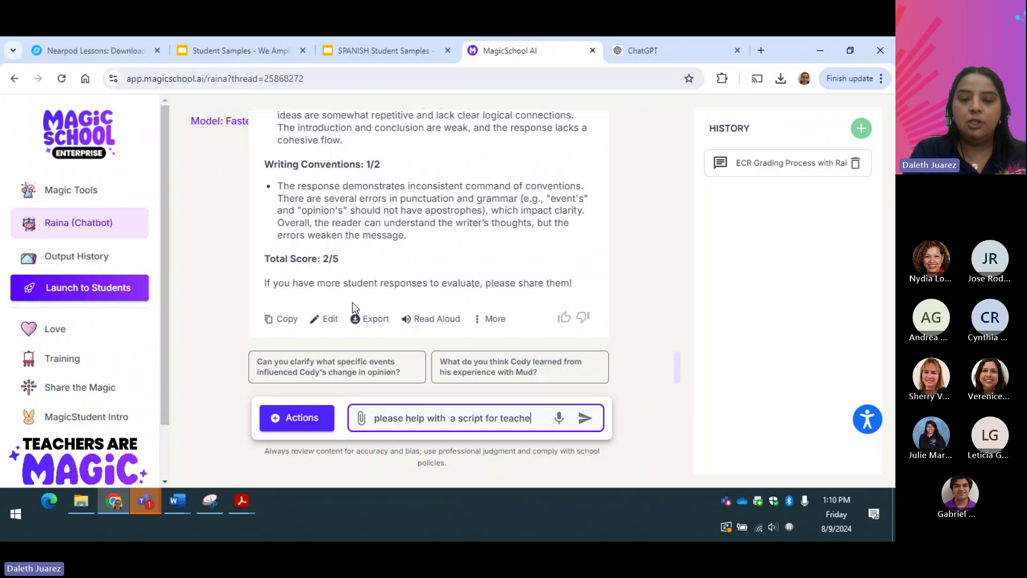
{"action": "type", "text": "r to use durin"}
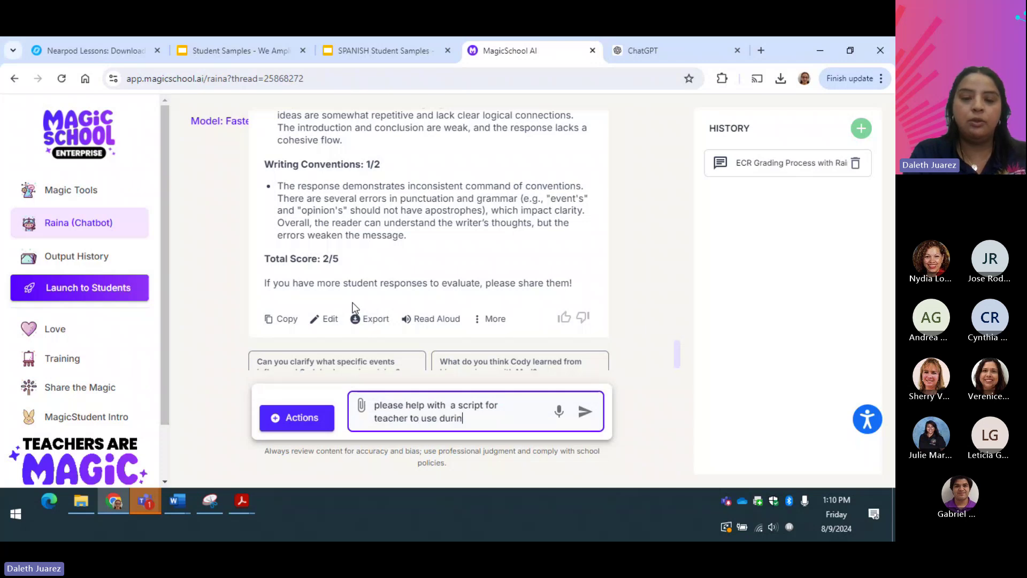
{"action": "type", "text": "g a test"}
{"action": "key", "text": "BackSpace"}
{"action": "key", "text": "BackSpace"}
{"action": "key", "text": "BackSpace"}
{"action": "key", "text": "BackSpace"}
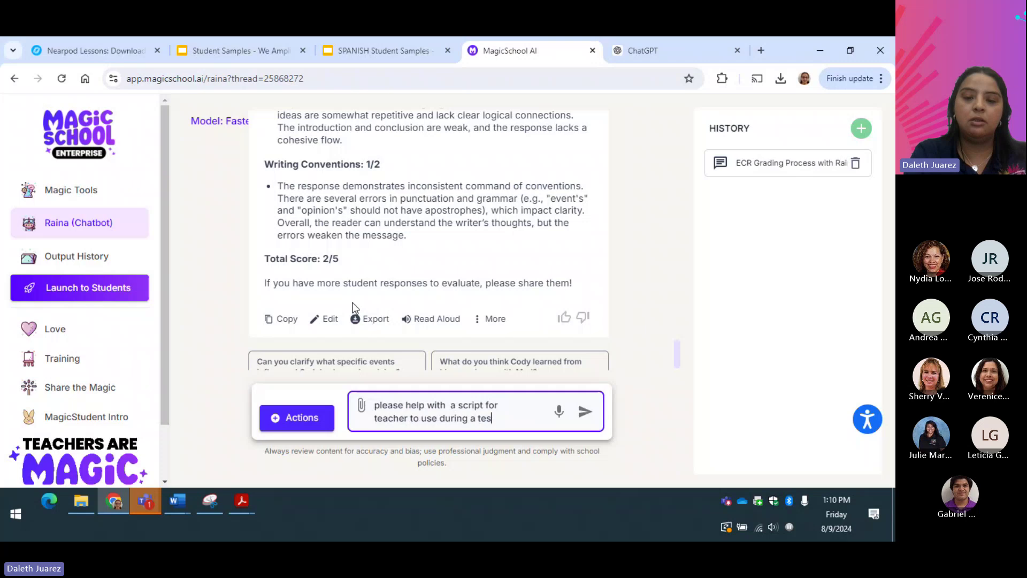
{"action": "type", "text": "student-teawch"}
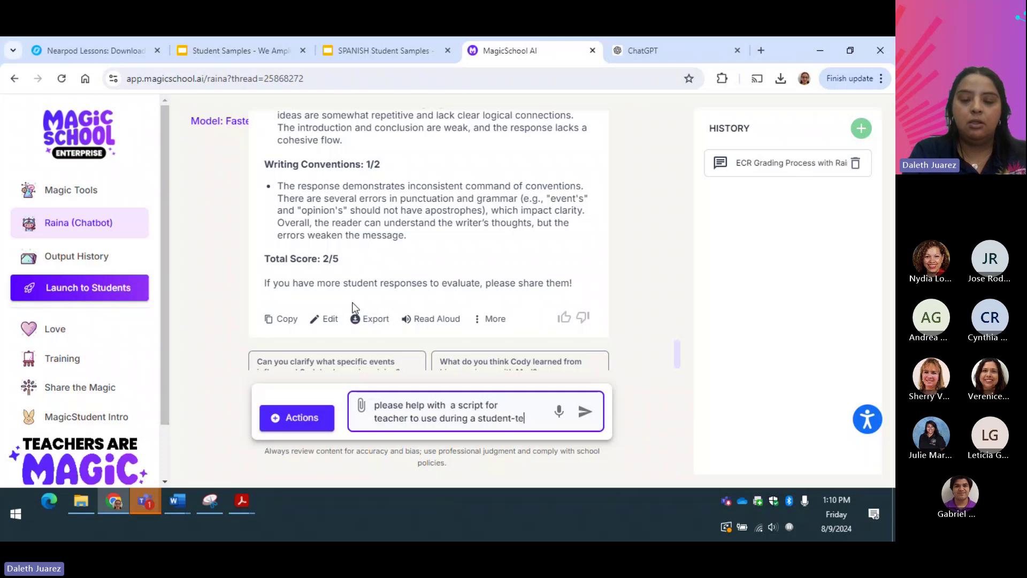
{"action": "key", "text": "BackSpace"}
{"action": "key", "text": "BackSpace"}
{"action": "key", "text": "BackSpace"}
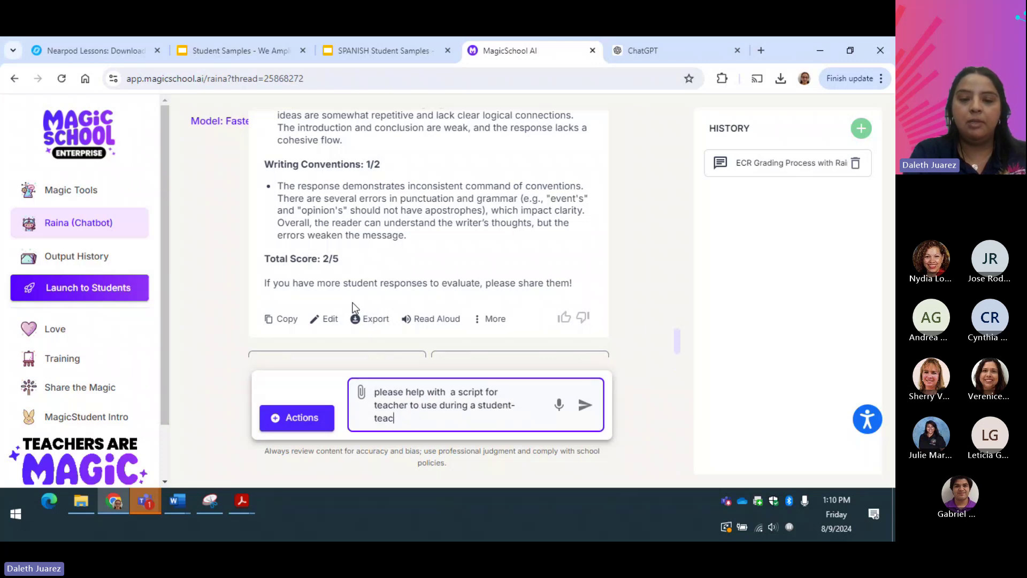
{"action": "type", "text": "cher conference for "}
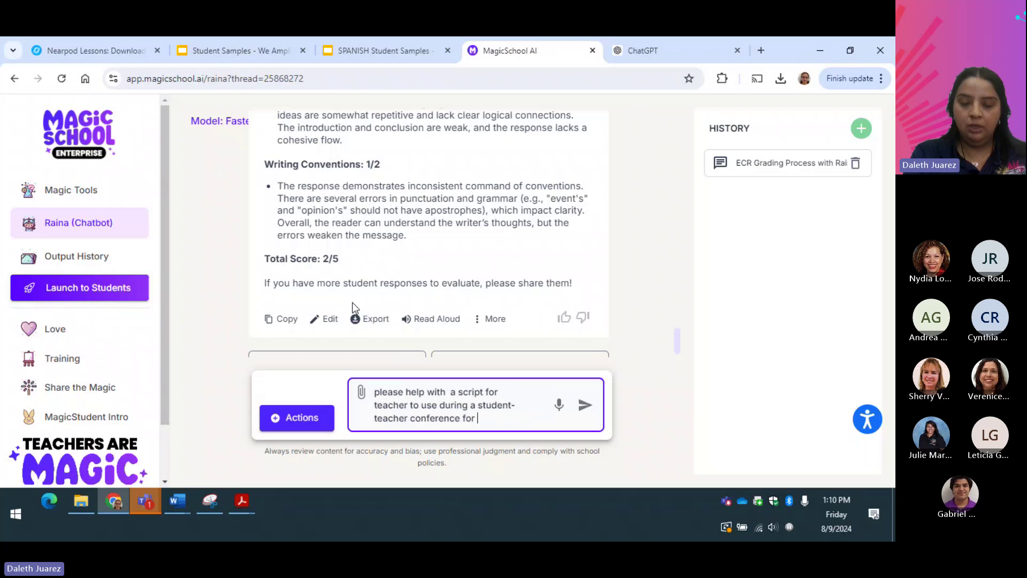
{"action": "type", "text": "feedback a"}
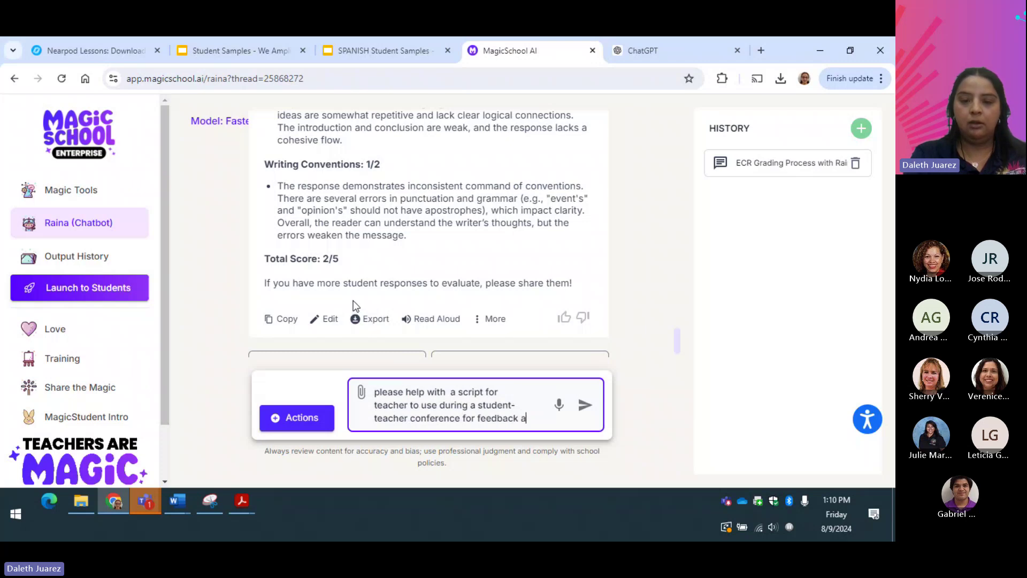
{"action": "key", "text": "BackSpace"}
{"action": "type", "text": "on how to"}
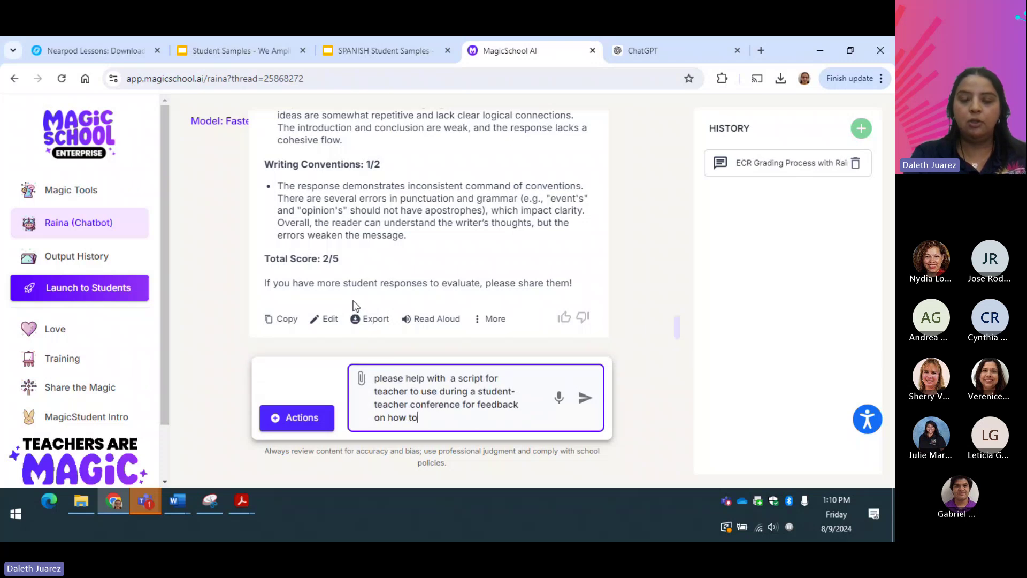
{"action": "type", "text": " improvere"}
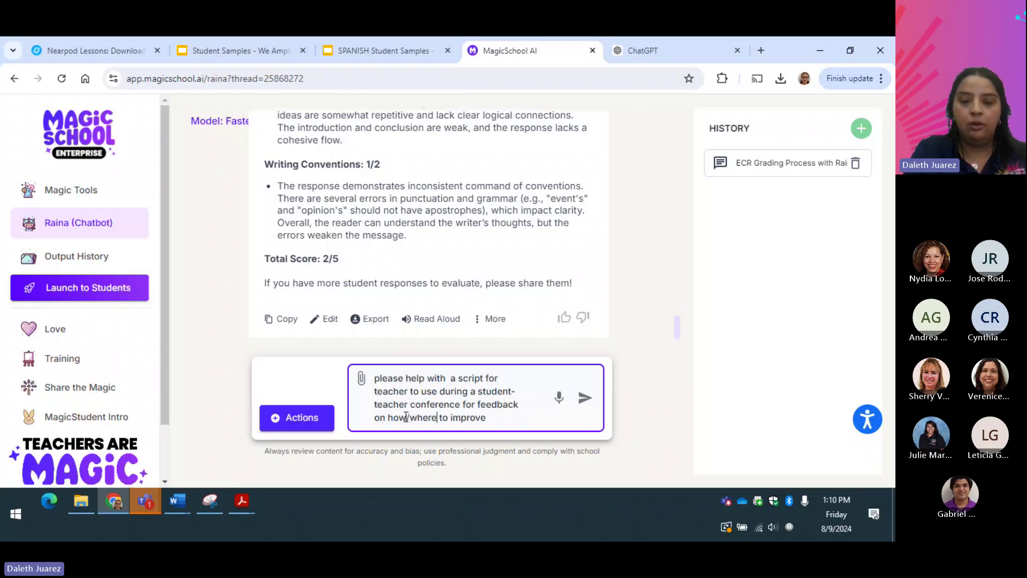
{"action": "key", "text": "Return"}
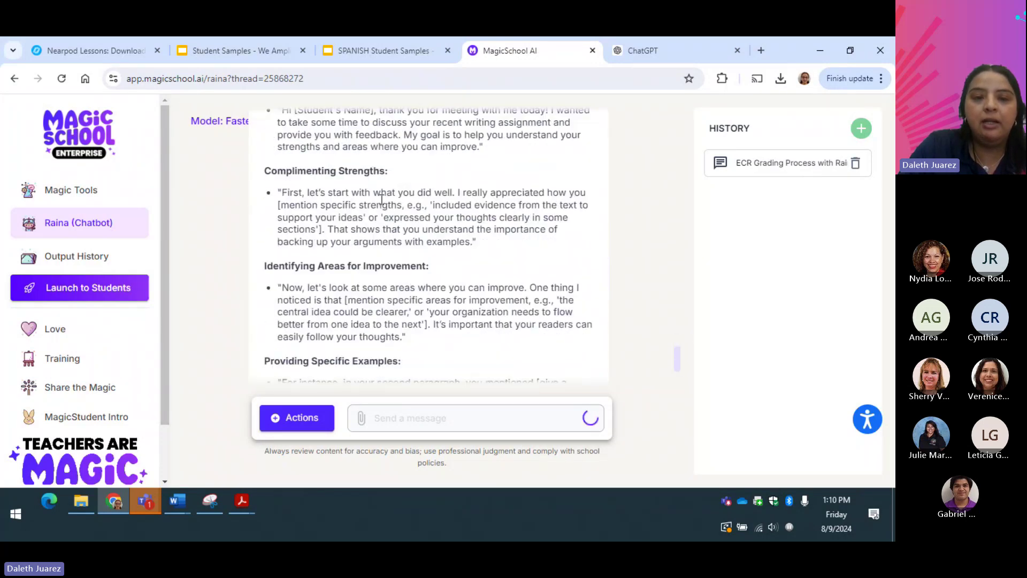
Read through Raina's teacher-student conference feedback script from the introduction to the closing, including its improvement and revision sections
{"action": "scroll", "coordinate": [382, 199], "scroll_direction": "up", "scroll_amount": 3}
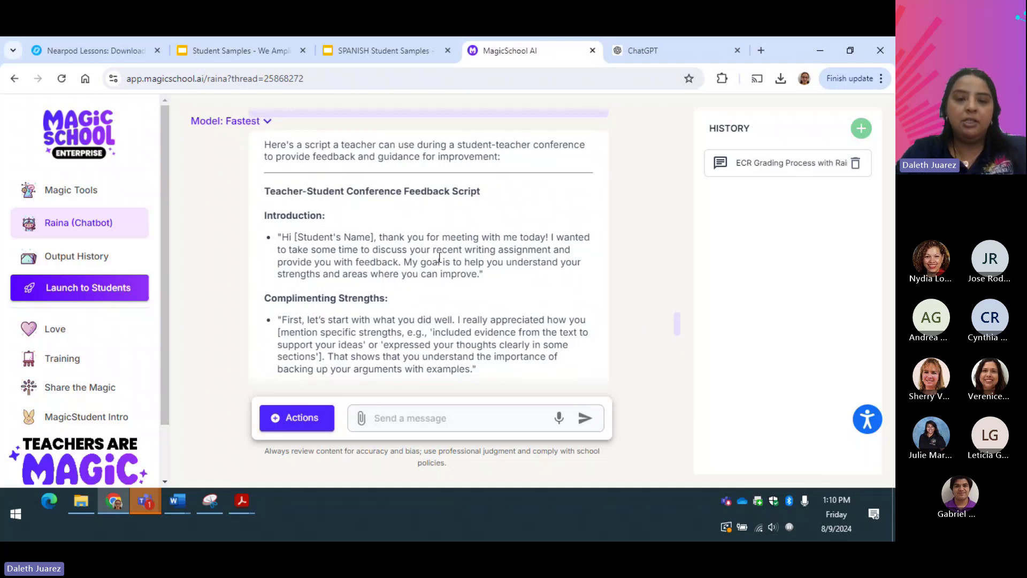
{"action": "scroll", "coordinate": [439, 258], "scroll_direction": "down", "scroll_amount": 1}
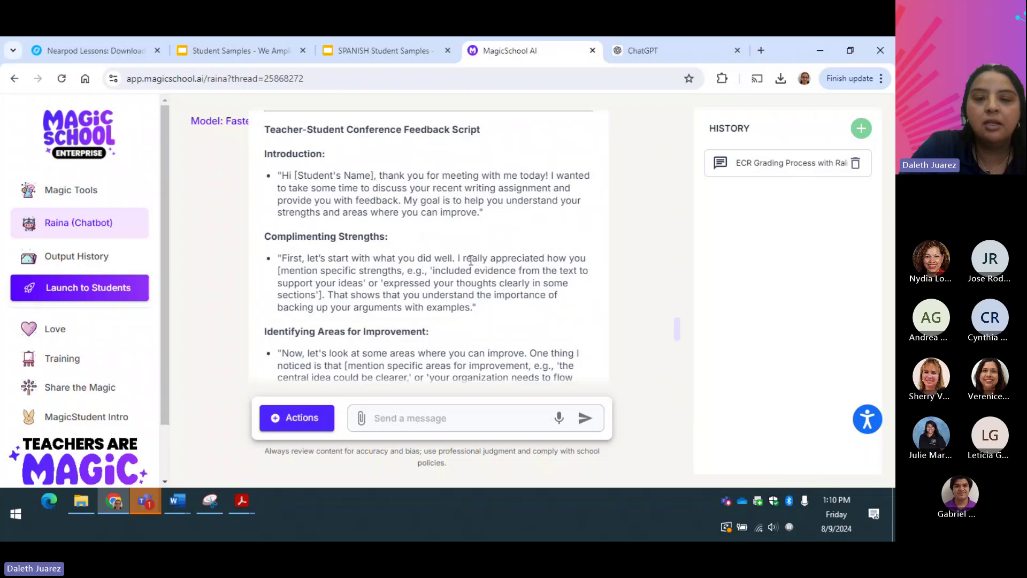
{"action": "scroll", "coordinate": [509, 256], "scroll_direction": "down", "scroll_amount": 2}
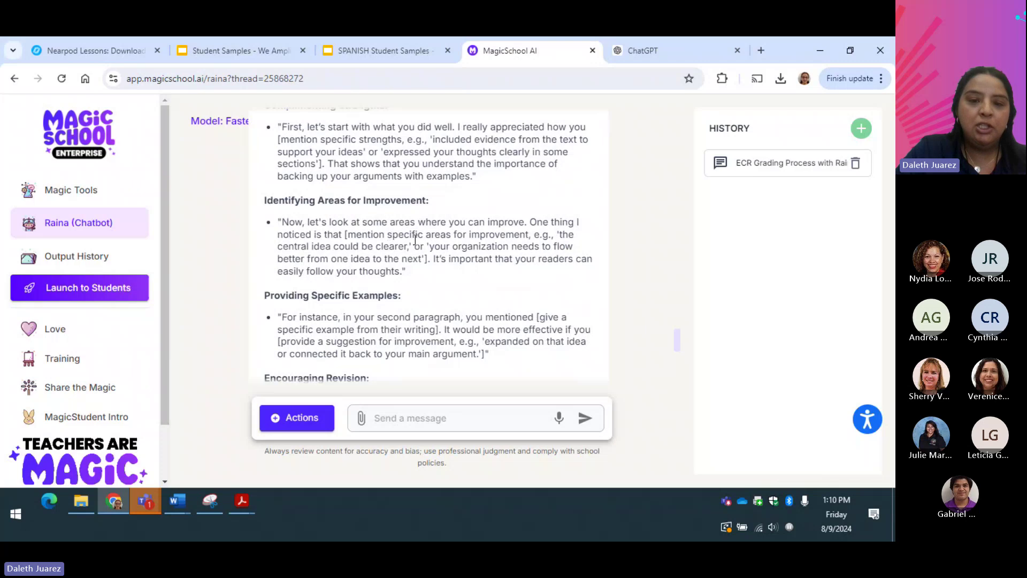
{"action": "scroll", "coordinate": [252, 259], "scroll_direction": "down", "scroll_amount": 1}
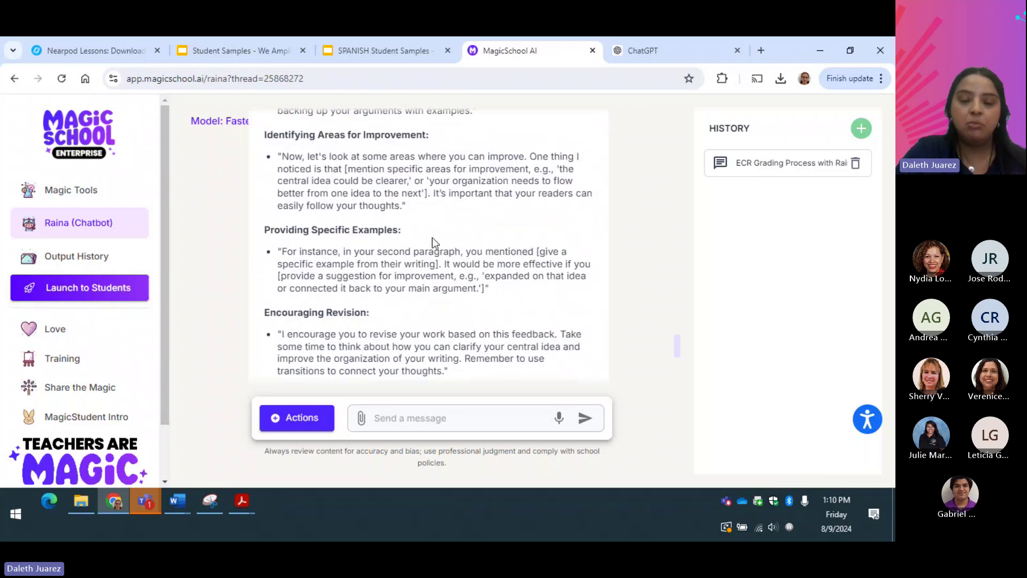
{"action": "scroll", "coordinate": [343, 327], "scroll_direction": "down", "scroll_amount": 1}
{"action": "scroll", "coordinate": [343, 327], "scroll_direction": "down", "scroll_amount": 3}
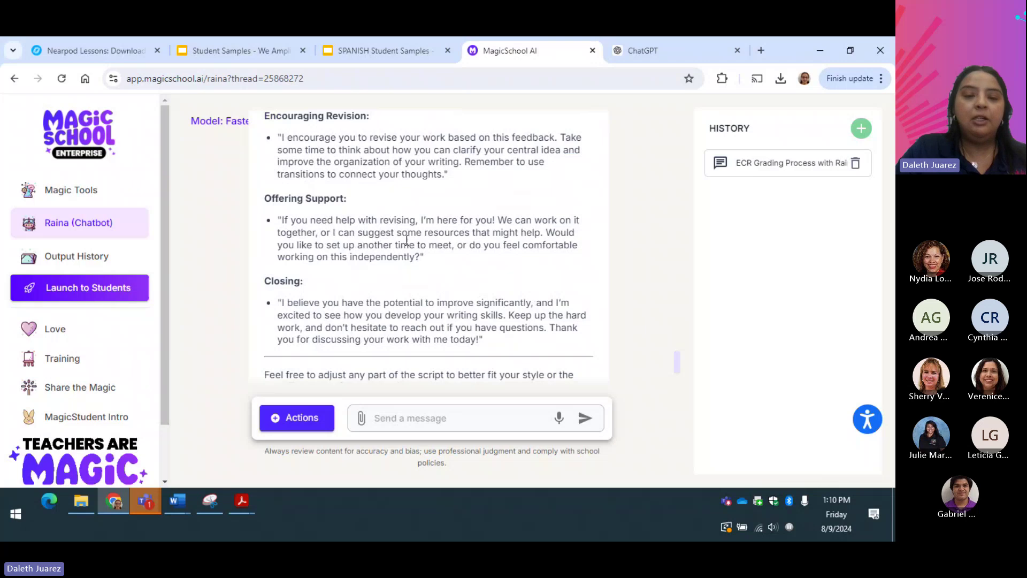
{"action": "scroll", "coordinate": [405, 239], "scroll_direction": "down", "scroll_amount": 1}
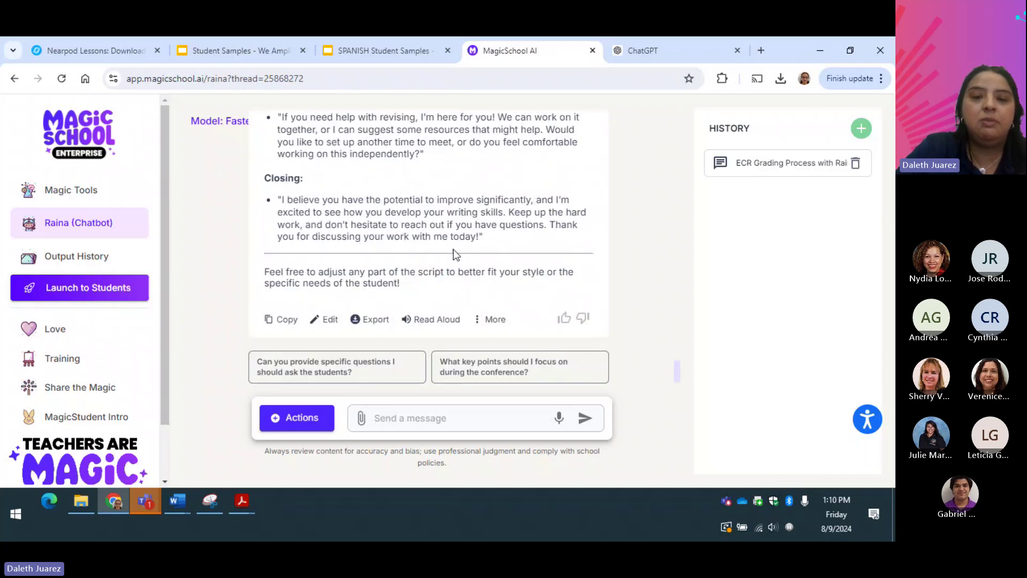
{"action": "scroll", "coordinate": [453, 250], "scroll_direction": "up", "scroll_amount": 1}
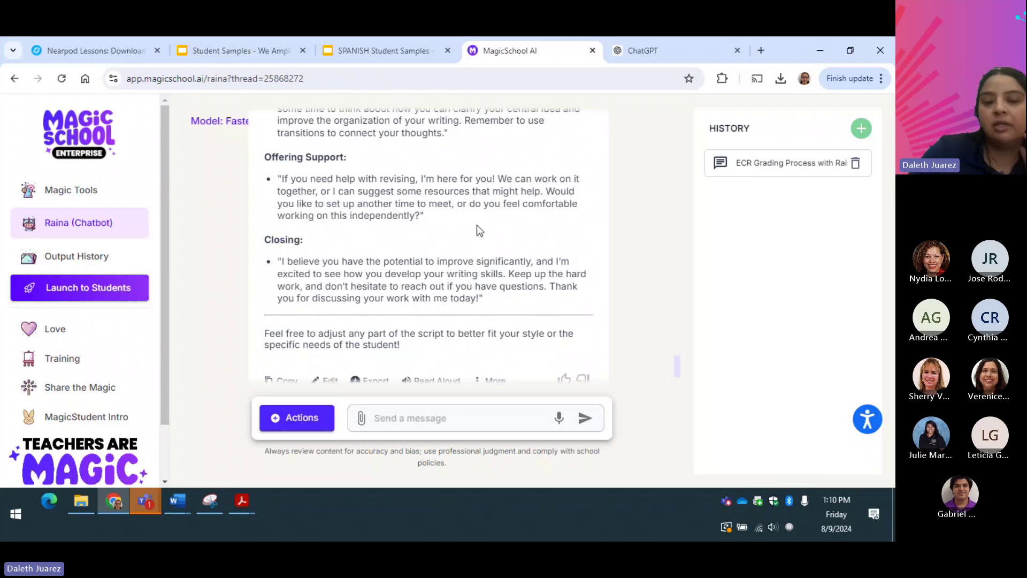
{"action": "scroll", "coordinate": [478, 224], "scroll_direction": "down", "scroll_amount": 1}
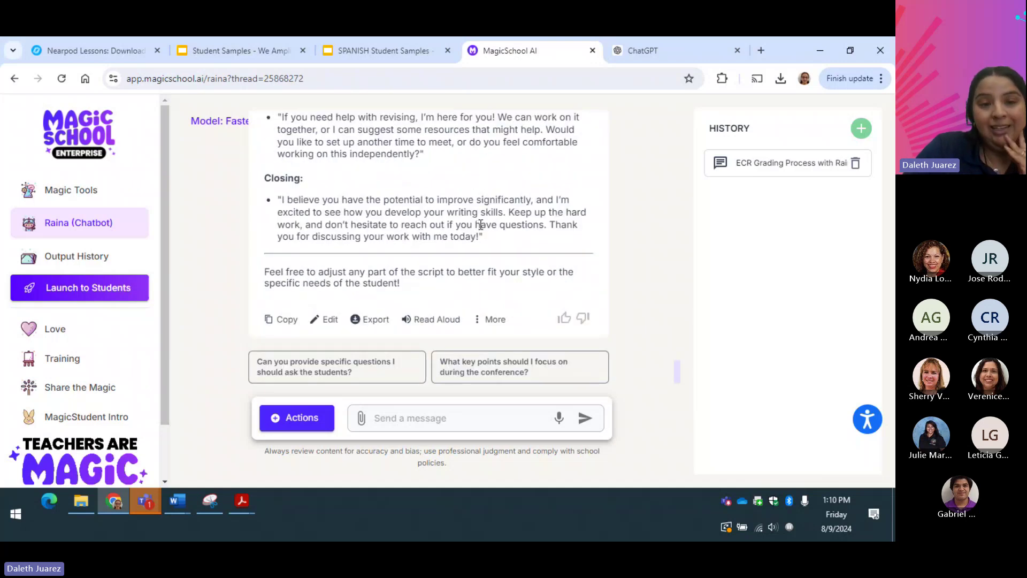
{"action": "scroll", "coordinate": [481, 224], "scroll_direction": "up", "scroll_amount": 2}
{"action": "scroll", "coordinate": [482, 234], "scroll_direction": "up", "scroll_amount": 3}
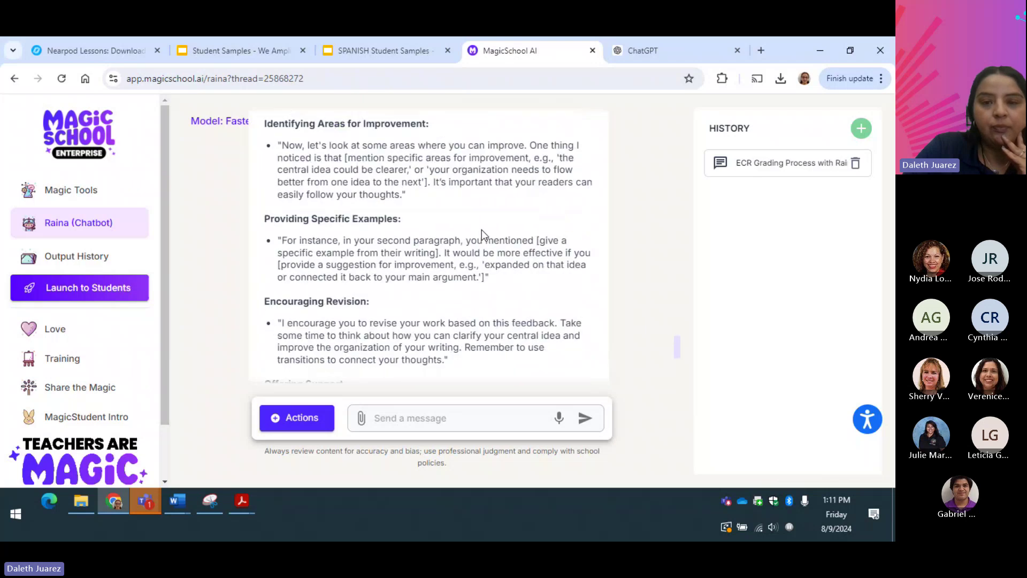
Review the student-teacher conference feedback script in the Raina chat again, from the original request through the closing section
{"action": "scroll", "coordinate": [483, 230], "scroll_direction": "up", "scroll_amount": 5}
{"action": "scroll", "coordinate": [484, 232], "scroll_direction": "down", "scroll_amount": 2}
{"action": "scroll", "coordinate": [487, 239], "scroll_direction": "up", "scroll_amount": 1}
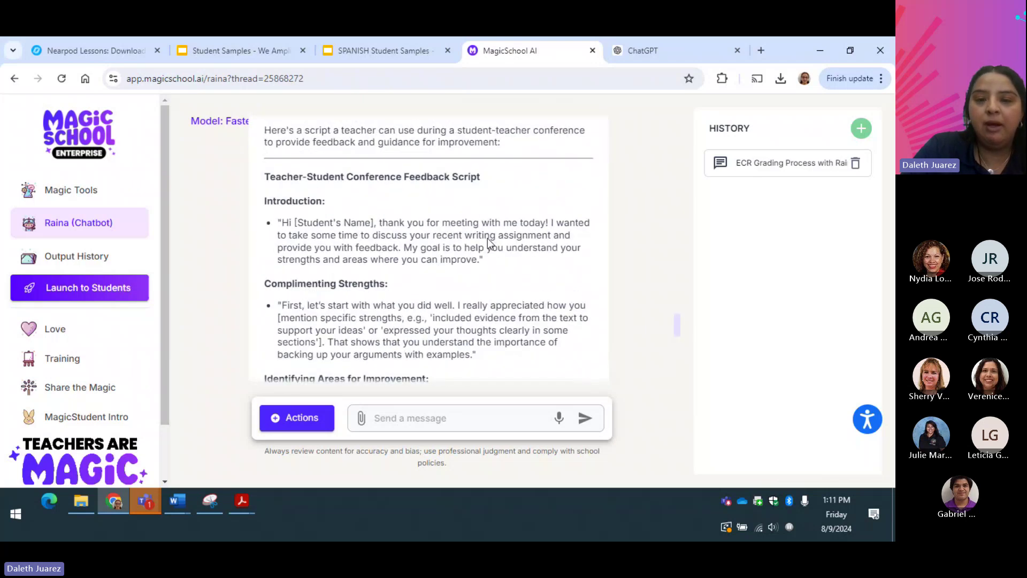
{"action": "scroll", "coordinate": [487, 238], "scroll_direction": "up", "scroll_amount": 1}
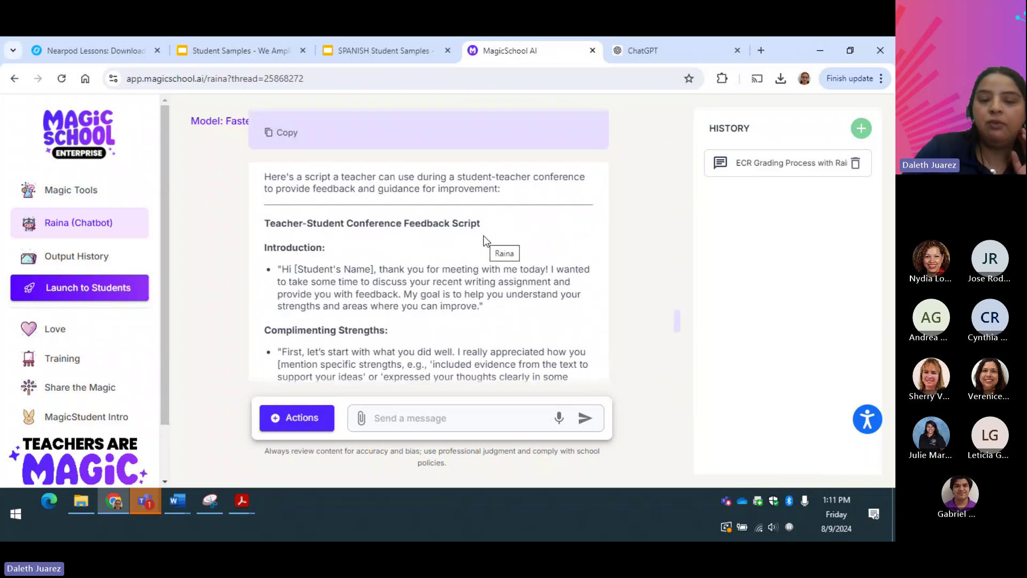
{"action": "scroll", "coordinate": [487, 241], "scroll_direction": "up", "scroll_amount": 10}
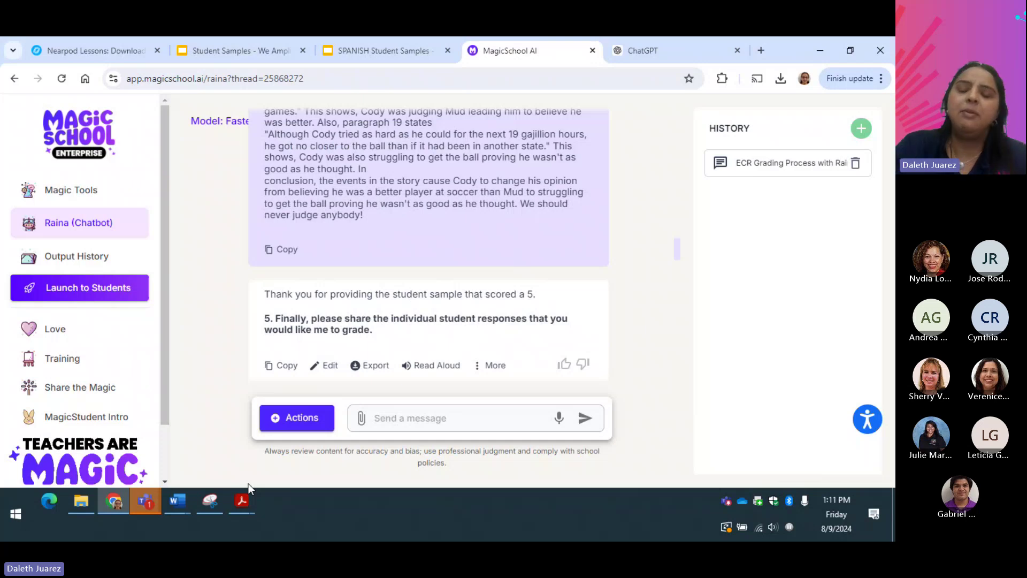
{"action": "scroll", "coordinate": [463, 270], "scroll_direction": "down", "scroll_amount": 10}
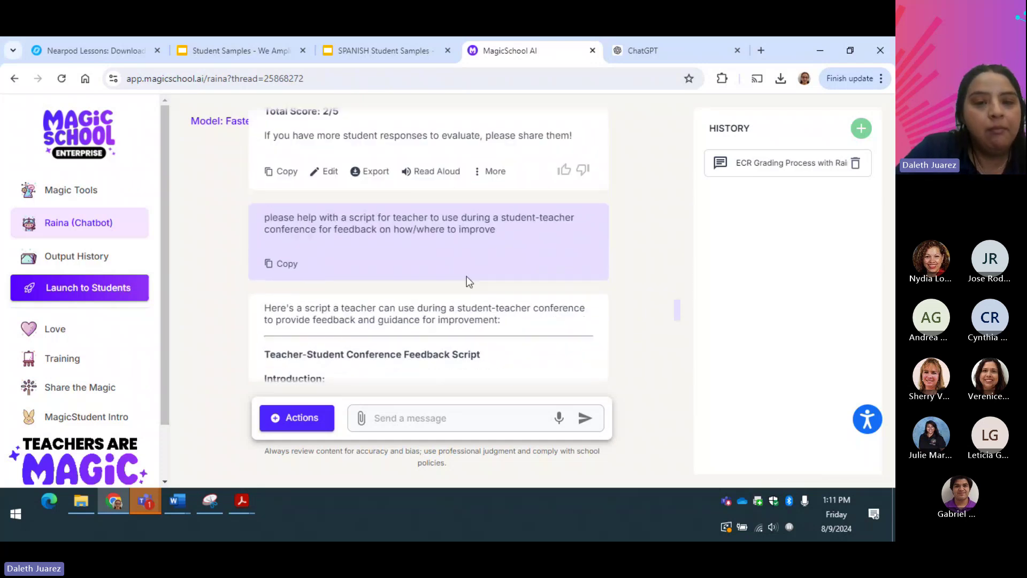
{"action": "scroll", "coordinate": [467, 276], "scroll_direction": "down", "scroll_amount": 5}
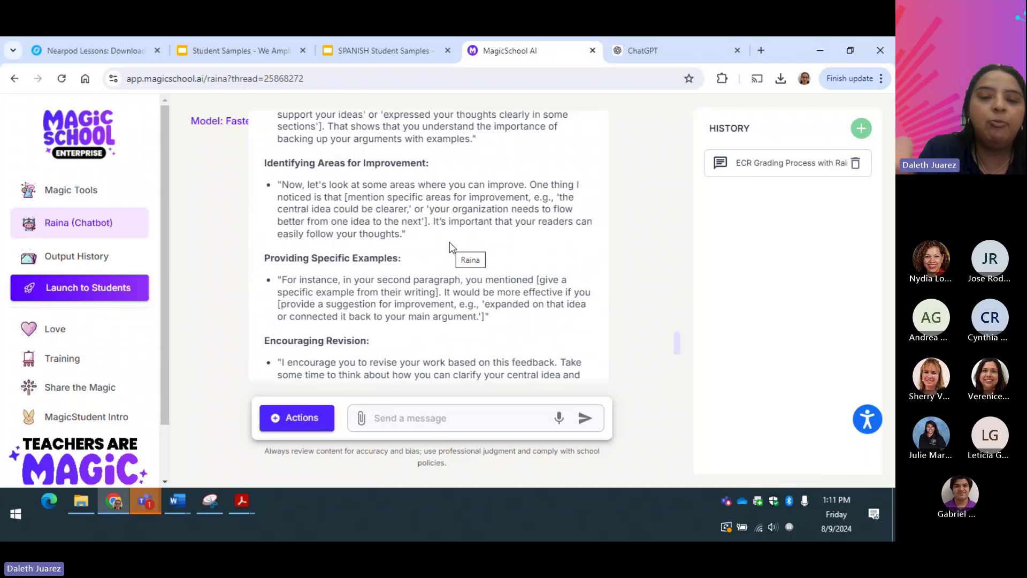
{"action": "scroll", "coordinate": [447, 225], "scroll_direction": "down", "scroll_amount": 7}
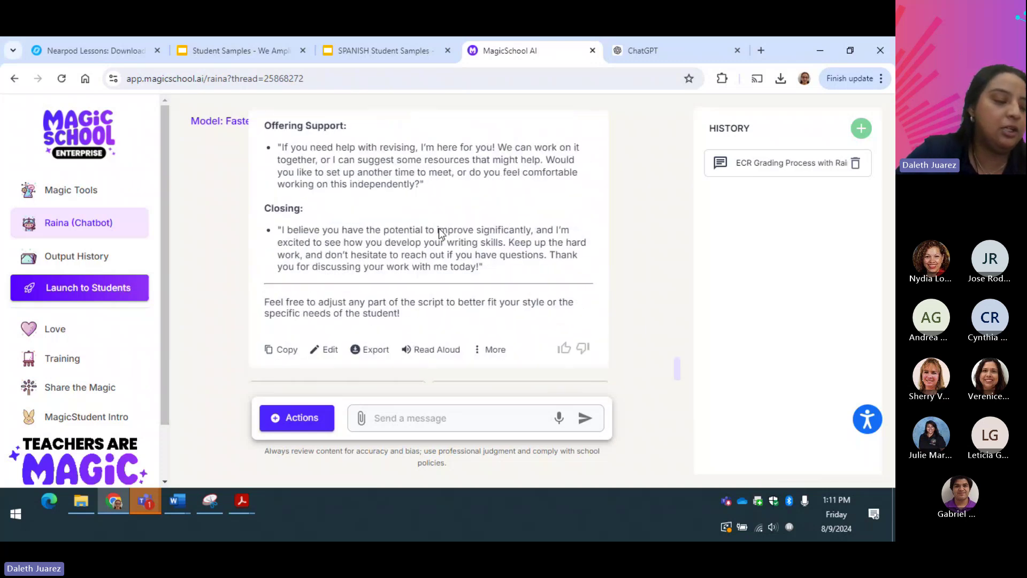
{"action": "scroll", "coordinate": [409, 230], "scroll_direction": "up", "scroll_amount": 15}
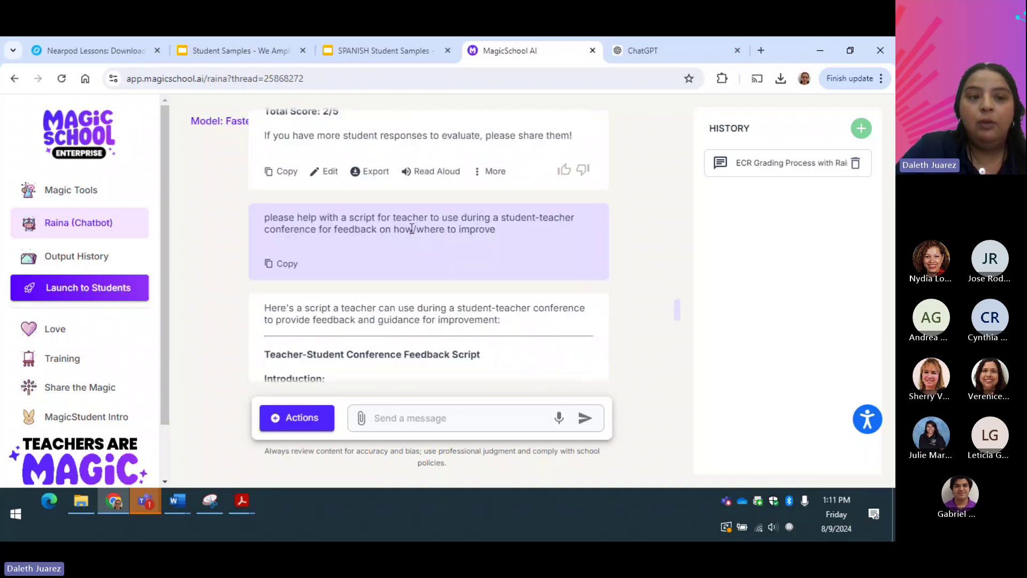
{"action": "scroll", "coordinate": [410, 229], "scroll_direction": "down", "scroll_amount": 15}
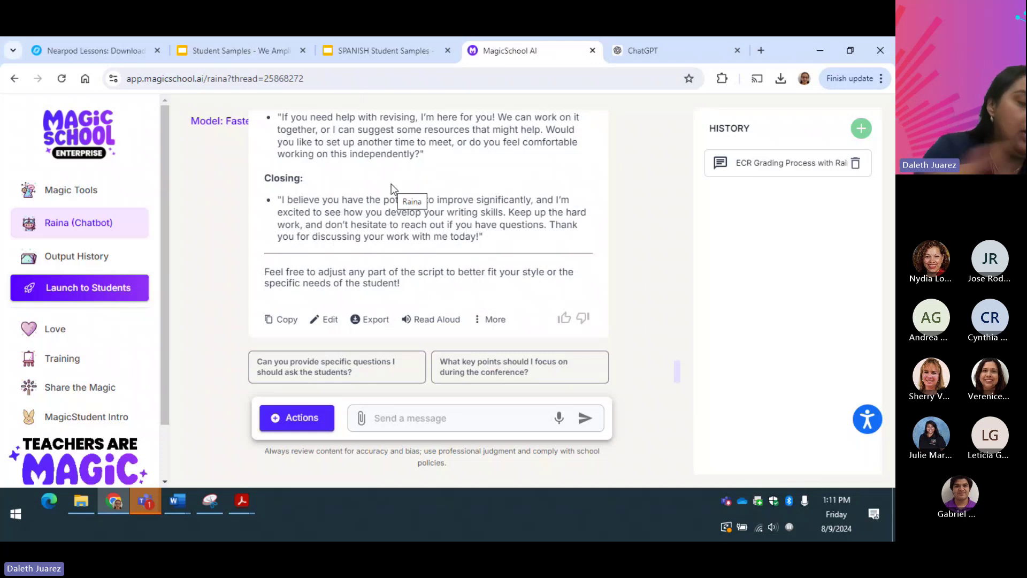
Open ChatGPT and copy the full STAAR extended constructed response rater instructions from the "Using AI - Description" Word document
{"action": "left_click", "coordinate": [688, 50]}
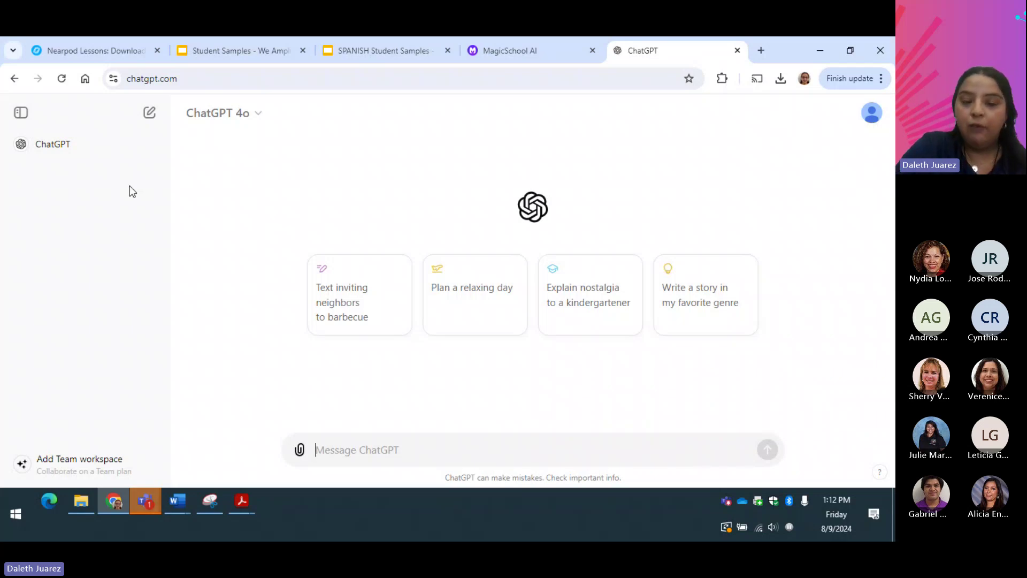
{"action": "mouse_move", "coordinate": [183, 511]}
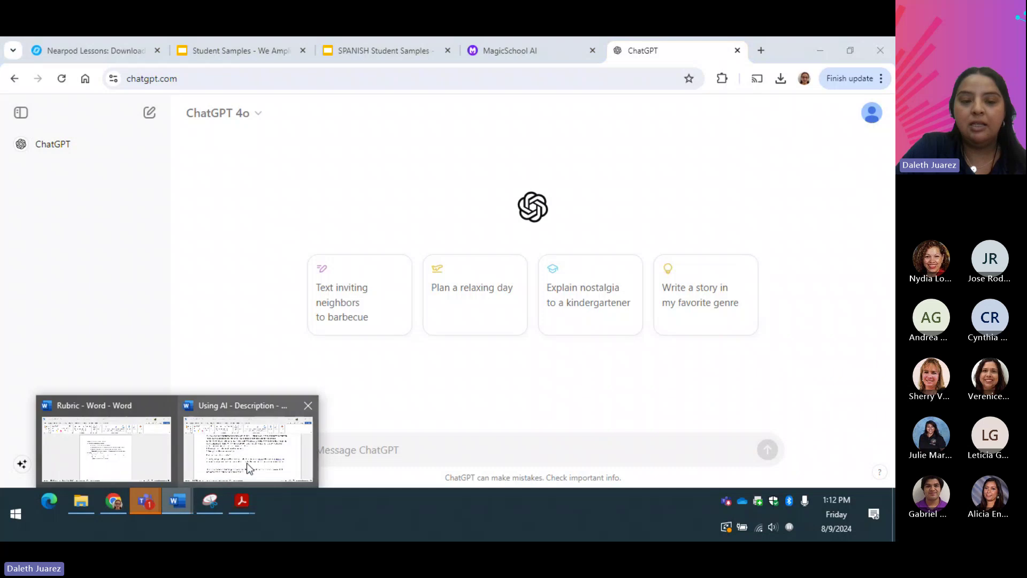
{"action": "left_click", "coordinate": [246, 463]}
{"action": "scroll", "coordinate": [158, 277], "scroll_direction": "up", "scroll_amount": 3}
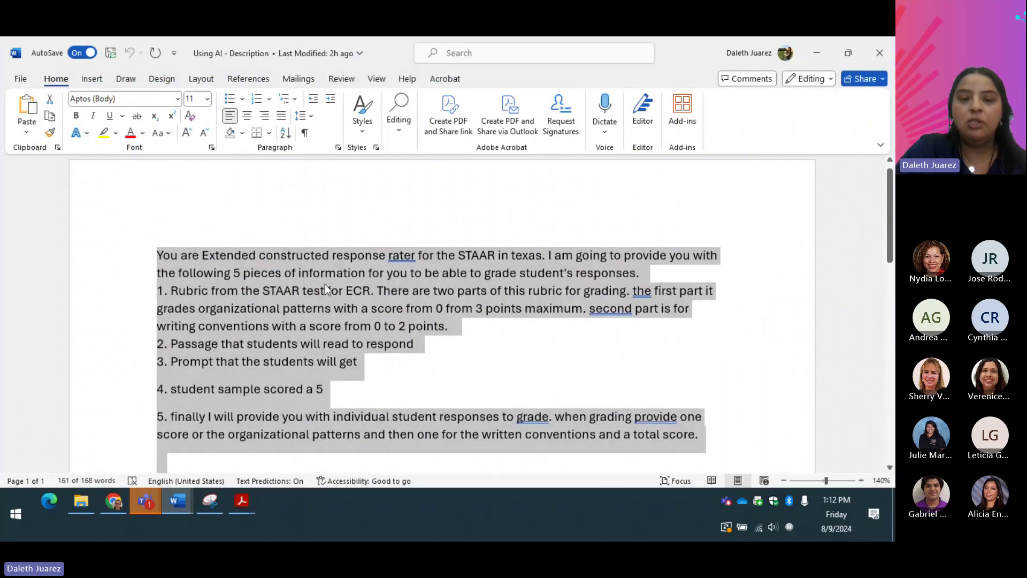
{"action": "right_click", "coordinate": [276, 191]}
{"action": "left_click", "coordinate": [317, 260]}
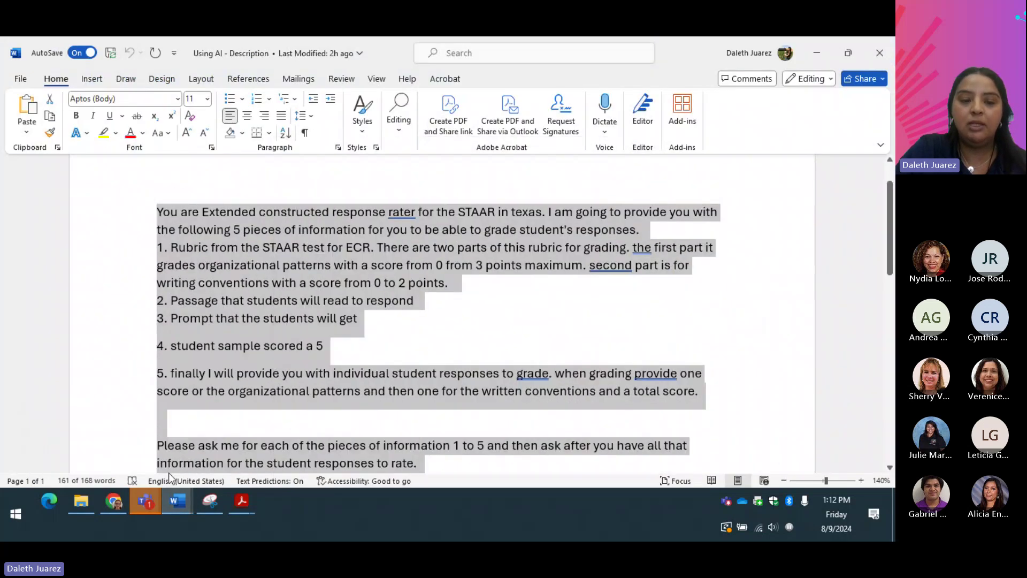
{"action": "left_click", "coordinate": [114, 501]}
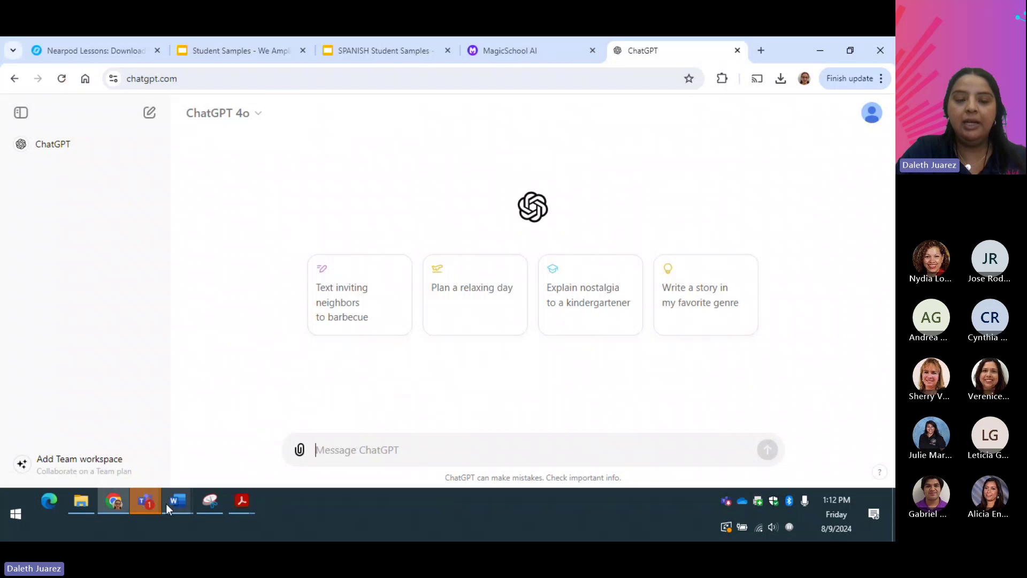
{"action": "mouse_move", "coordinate": [170, 503]}
{"action": "left_click", "coordinate": [281, 454]}
{"action": "right_click", "coordinate": [355, 187]}
{"action": "left_click", "coordinate": [403, 259]}
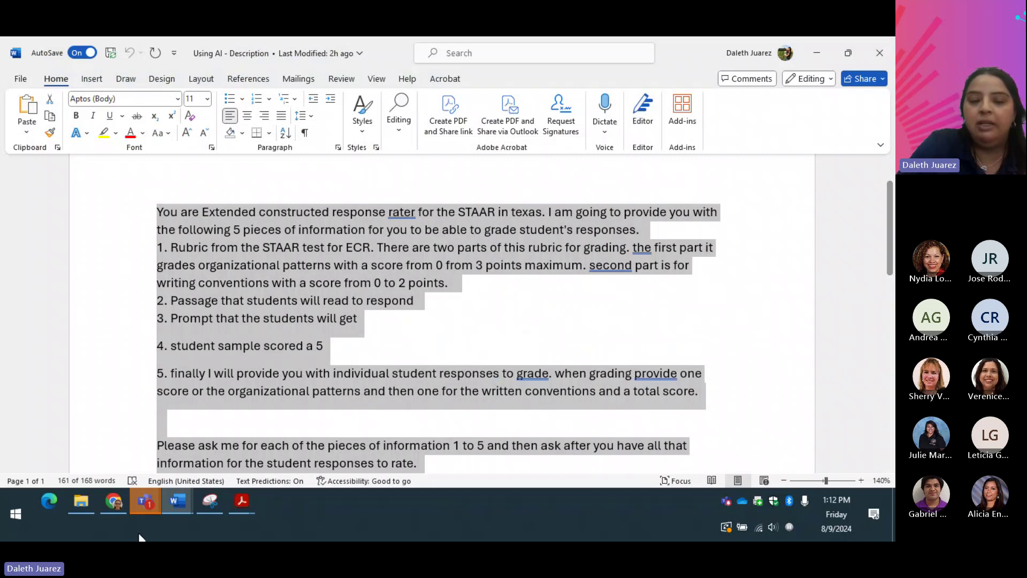
Paste the copied STAAR rater instructions into a new ChatGPT chat, check the text, and send the message
{"action": "left_click", "coordinate": [112, 512]}
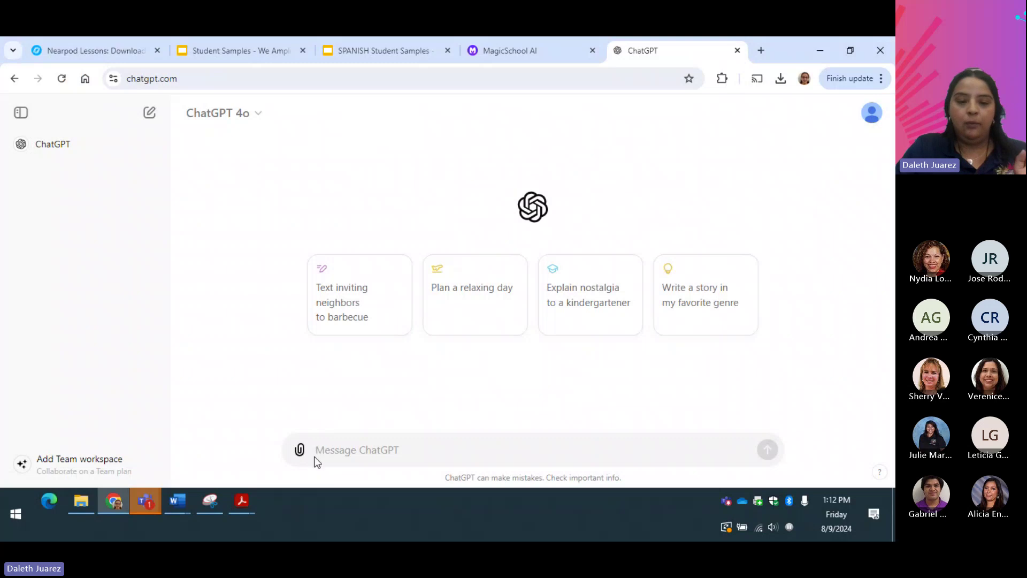
{"action": "left_click", "coordinate": [331, 451]}
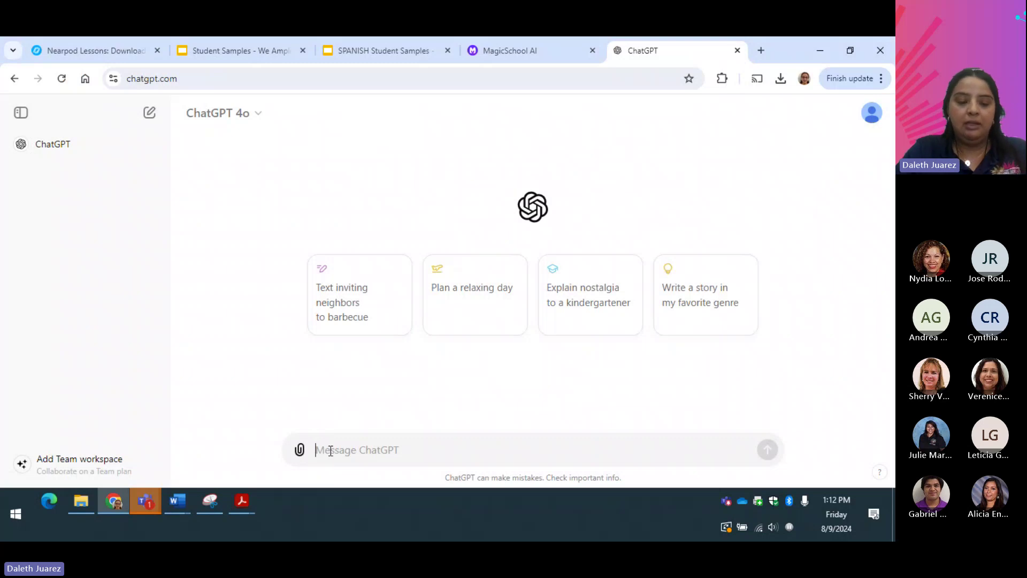
{"action": "right_click", "coordinate": [338, 454]}
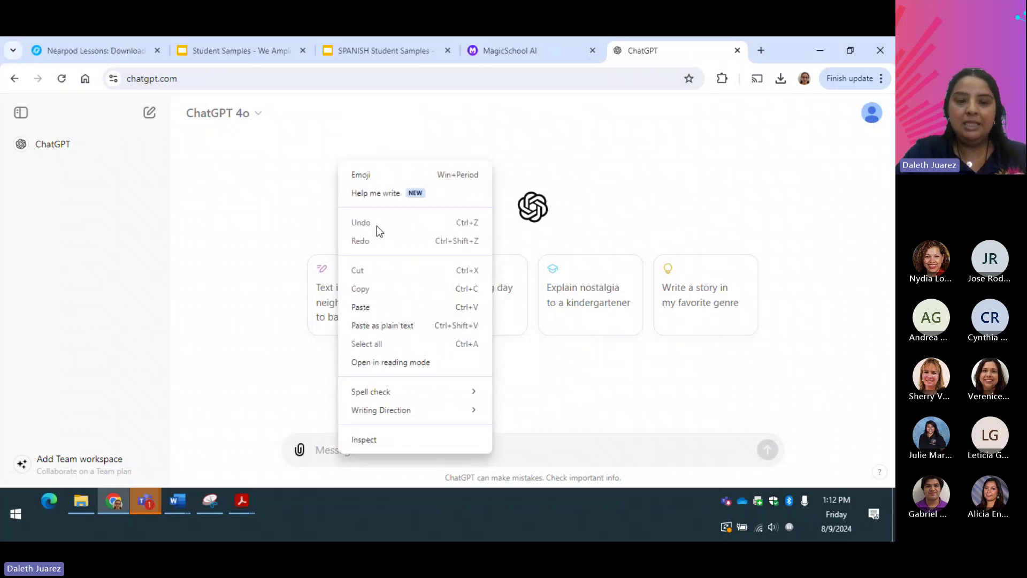
{"action": "left_click", "coordinate": [380, 307]}
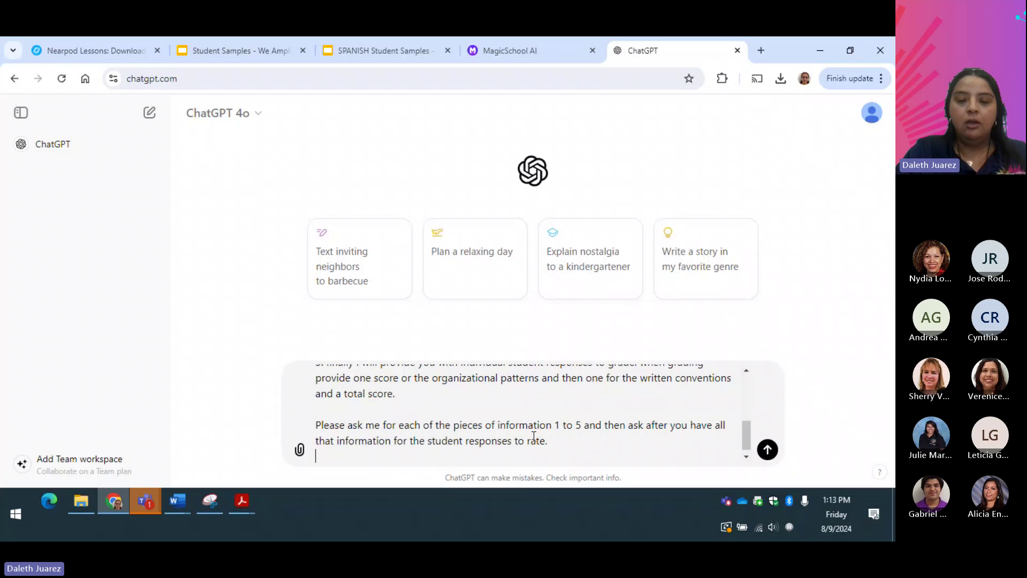
{"action": "scroll", "coordinate": [533, 437], "scroll_direction": "up", "scroll_amount": 1}
{"action": "scroll", "coordinate": [533, 437], "scroll_direction": "up", "scroll_amount": 3}
{"action": "scroll", "coordinate": [540, 435], "scroll_direction": "down", "scroll_amount": 5}
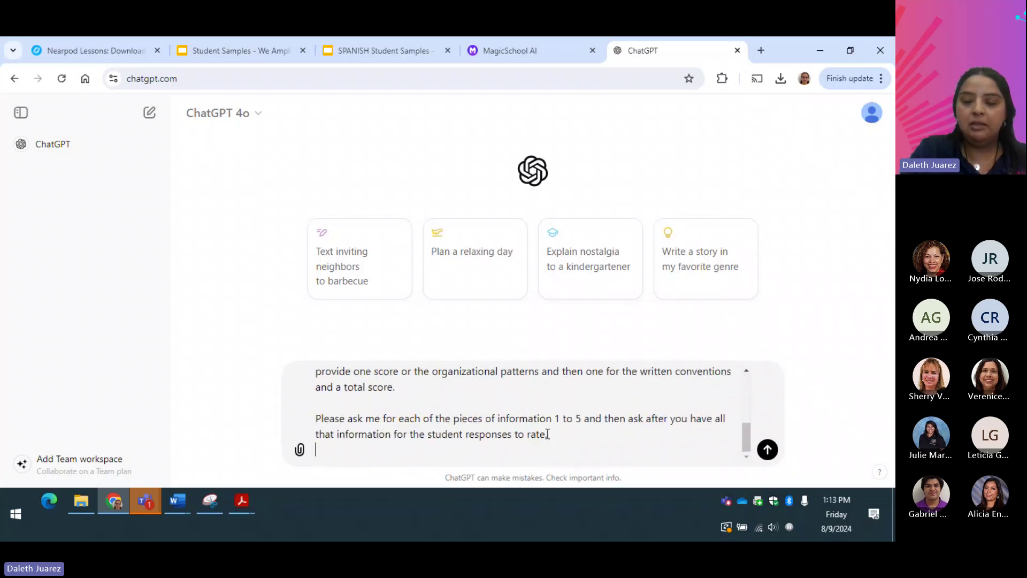
{"action": "key", "text": "Return"}
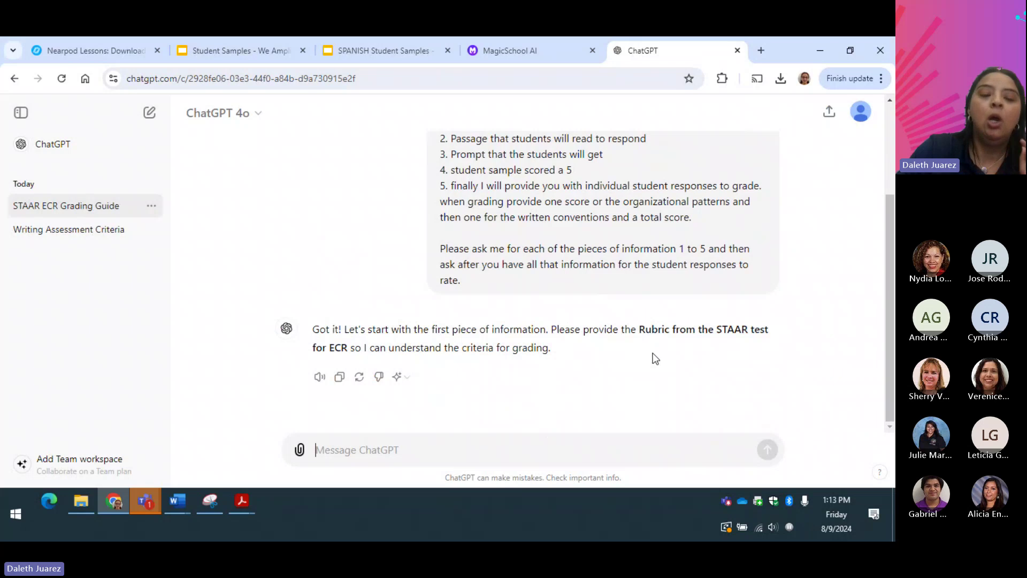
Copy the entire two-part scoring rubric, Organizational Patterns and Writing Conventions, from the "Rubric - Word" document
{"action": "mouse_move", "coordinate": [180, 508]}
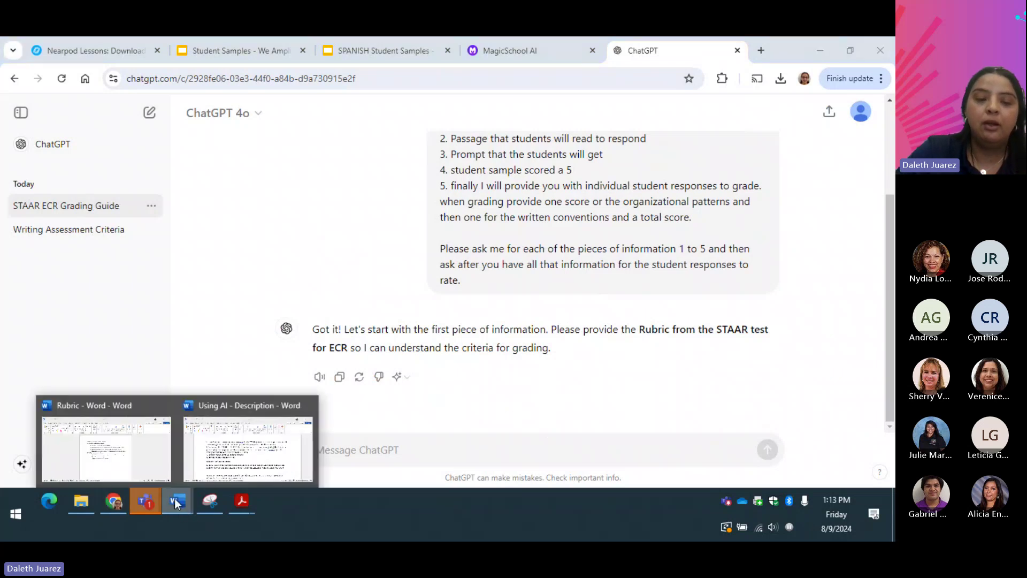
{"action": "left_click", "coordinate": [135, 459]}
{"action": "key", "text": "ctrl+a"}
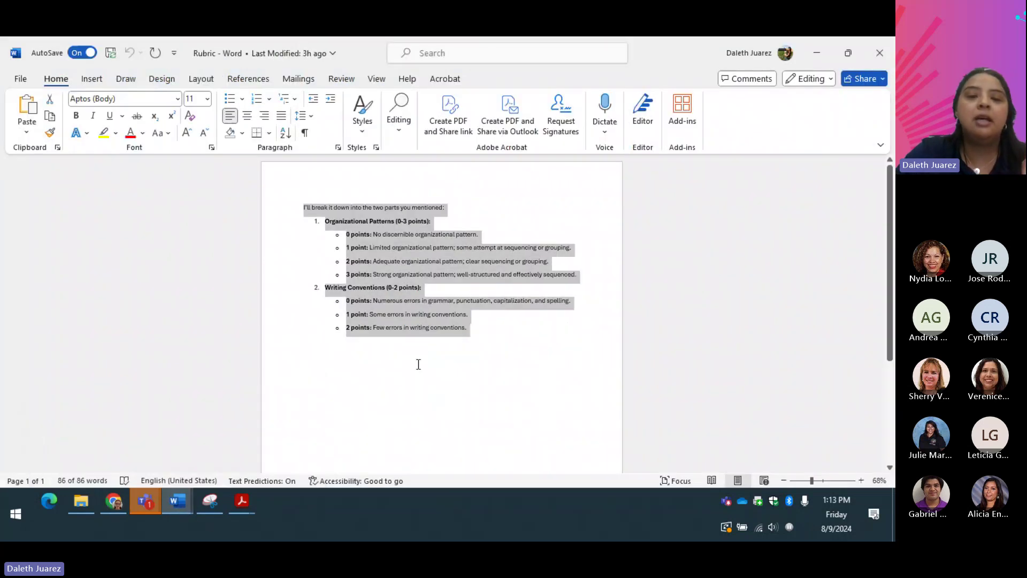
{"action": "left_click", "coordinate": [819, 481]}
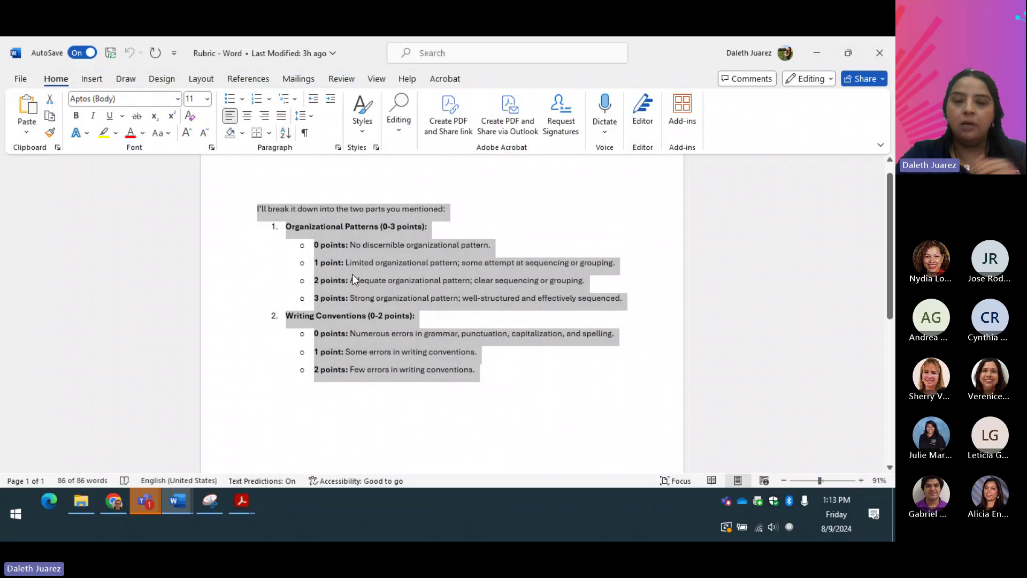
{"action": "scroll", "coordinate": [352, 275], "scroll_direction": "up", "scroll_amount": 1}
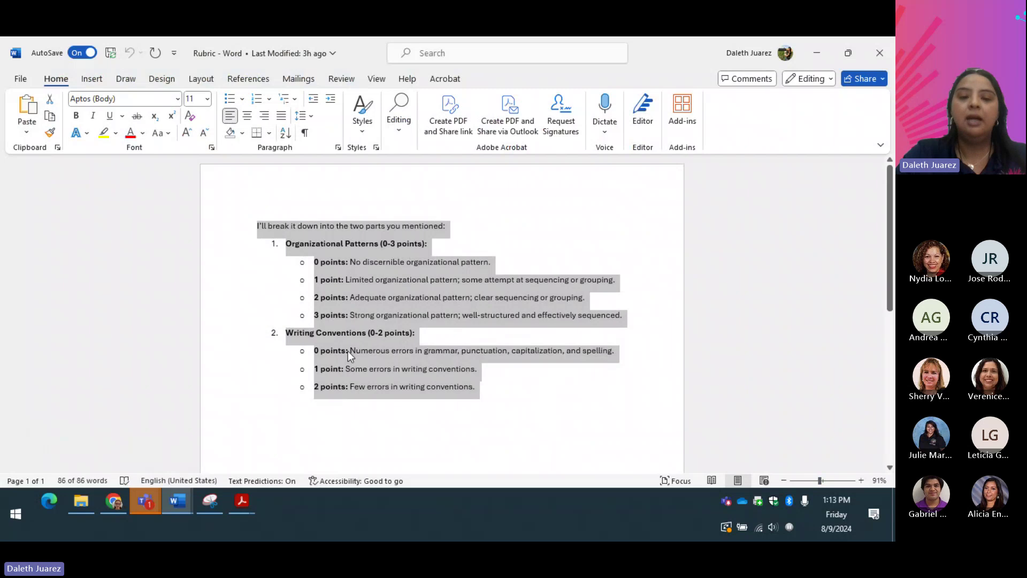
{"action": "right_click", "coordinate": [345, 242]}
{"action": "left_click", "coordinate": [377, 261]}
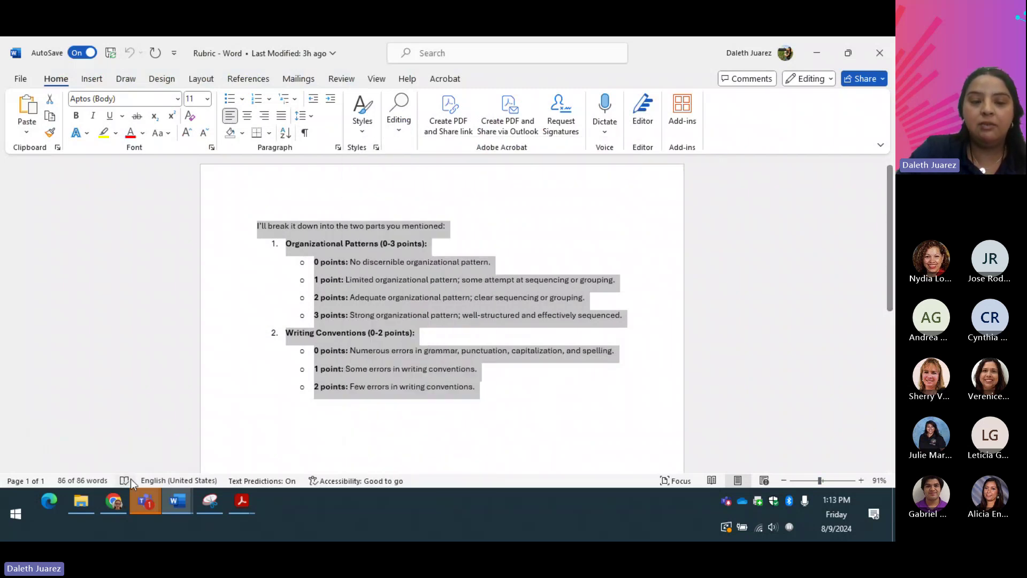
Paste the copied rubric into the ChatGPT grading conversation and send it as the first piece of information
{"action": "left_click", "coordinate": [114, 501]}
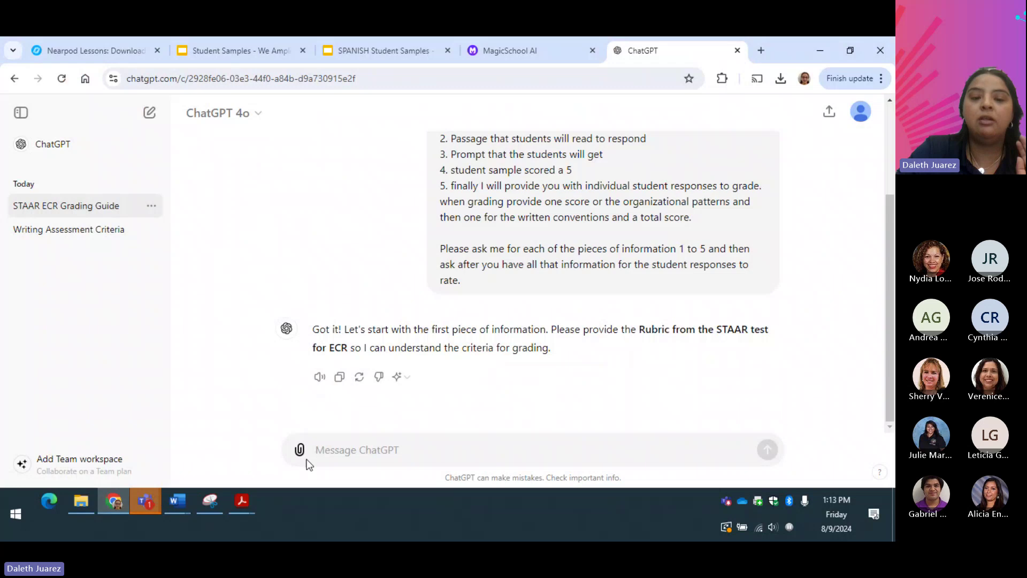
{"action": "left_click", "coordinate": [336, 448]}
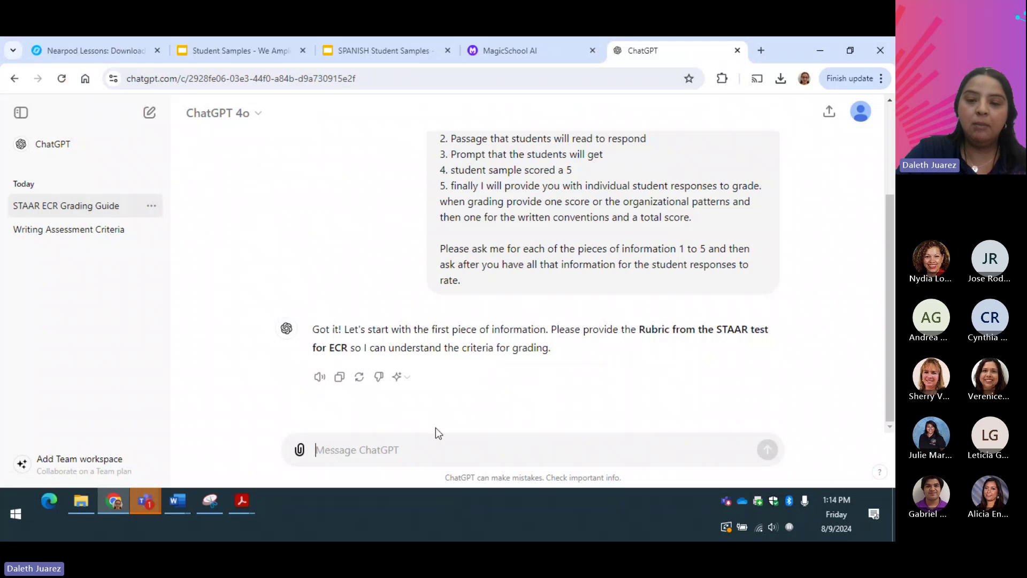
{"action": "right_click", "coordinate": [372, 450]}
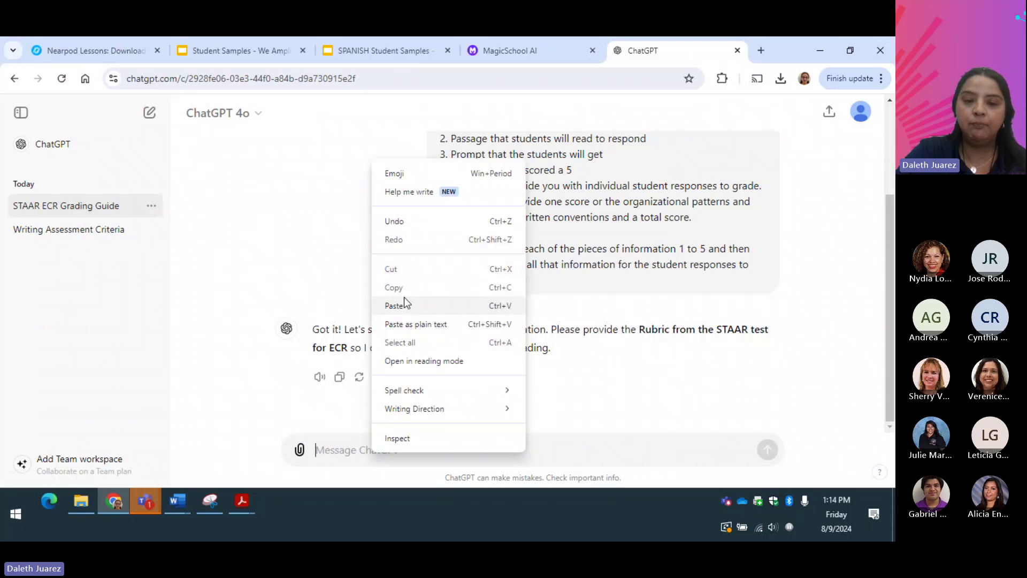
{"action": "left_click", "coordinate": [406, 306]}
{"action": "scroll", "coordinate": [501, 419], "scroll_direction": "down", "scroll_amount": 1}
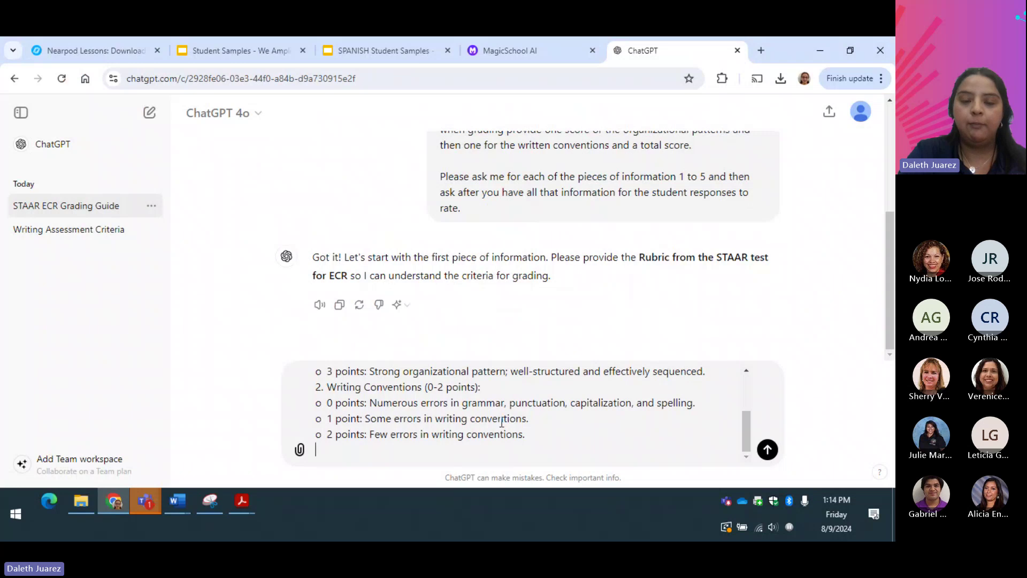
{"action": "key", "text": "Return"}
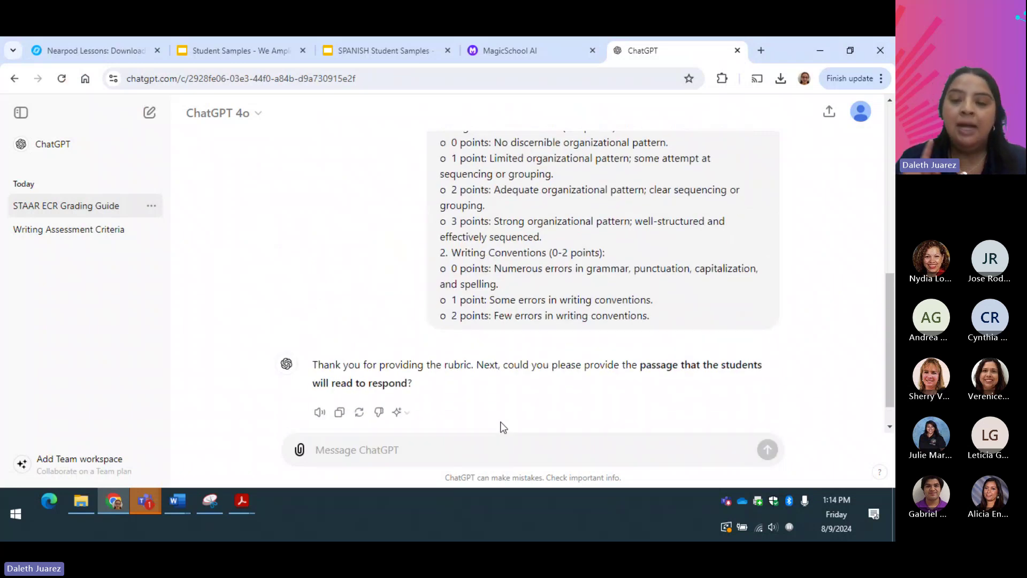
Try to upload the "4th Grade - From Surprise Kicks" PDF from the "3. Passages & Prompts" folder as the reading passage
{"action": "left_click", "coordinate": [300, 449]}
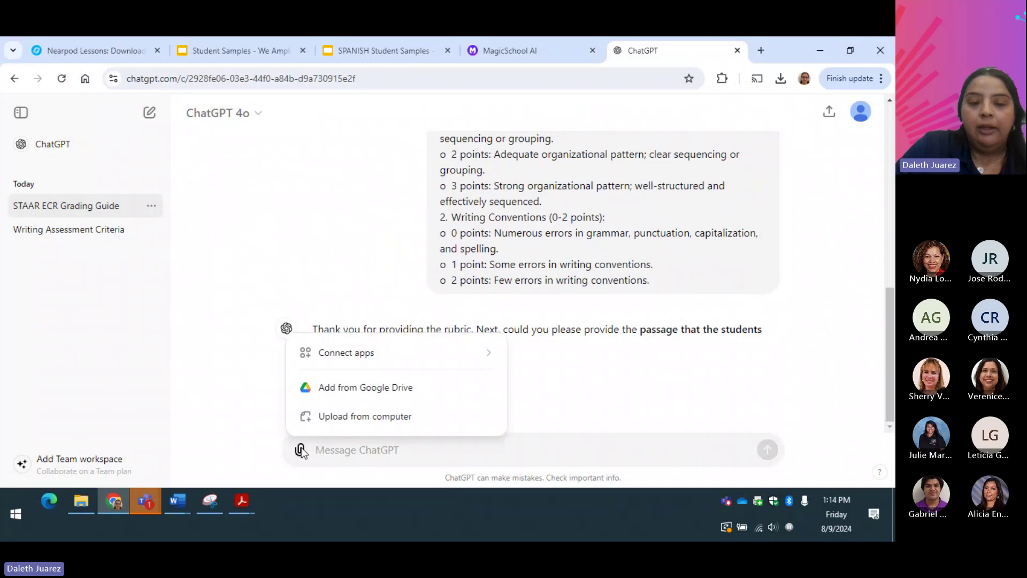
{"action": "left_click", "coordinate": [405, 418]}
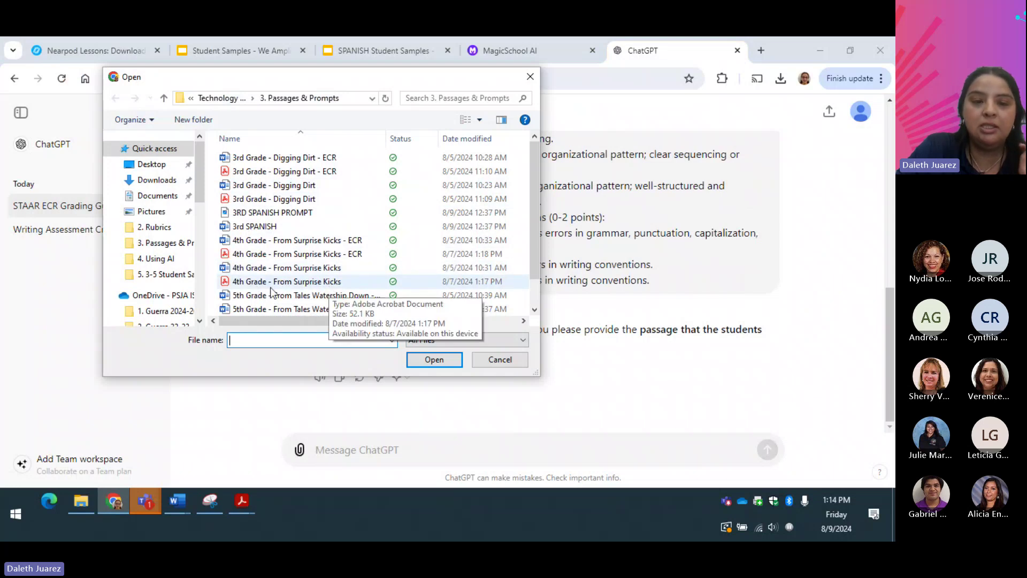
{"action": "double_click", "coordinate": [308, 283]}
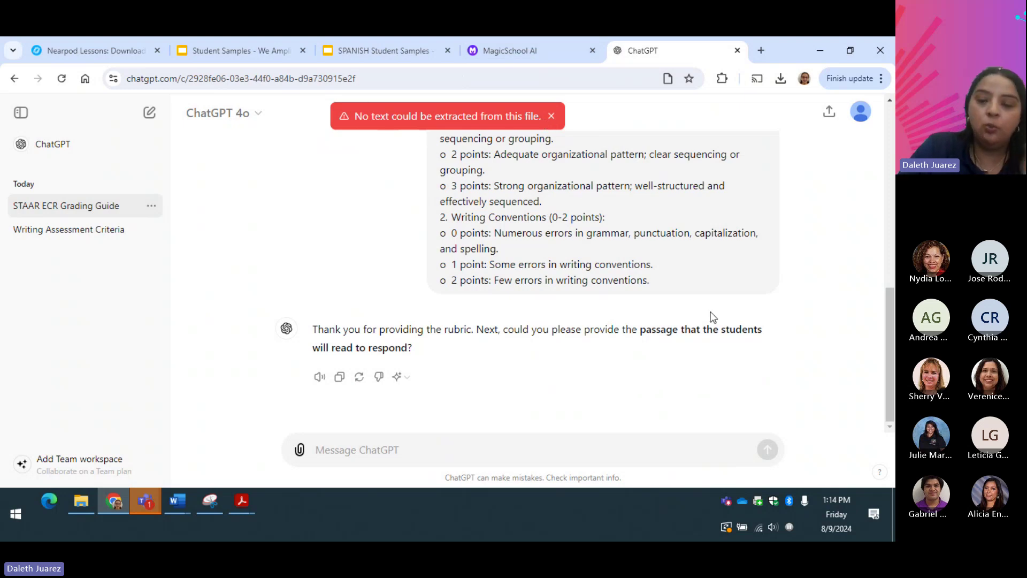
Attach the Word document "4th Grade - From Surprise Kicks" from the computer and send it with the message "this is the passage"
{"action": "left_click", "coordinate": [299, 450]}
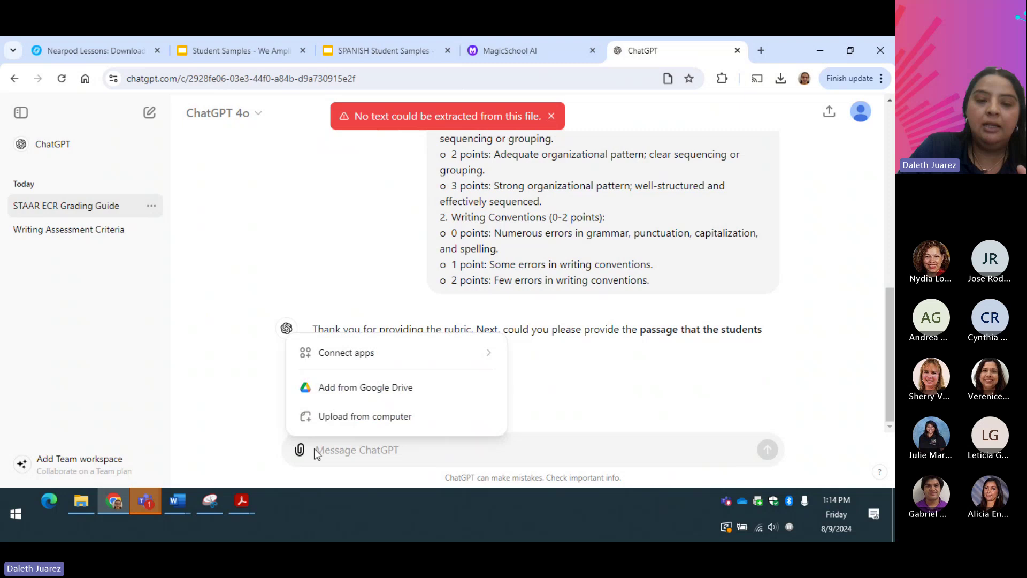
{"action": "left_click", "coordinate": [366, 422]}
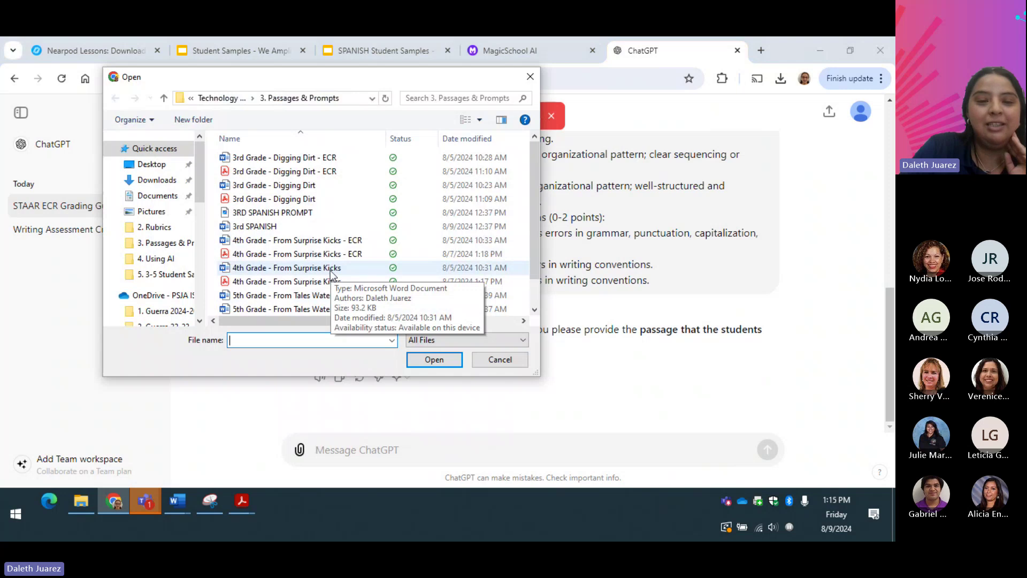
{"action": "double_click", "coordinate": [274, 271]}
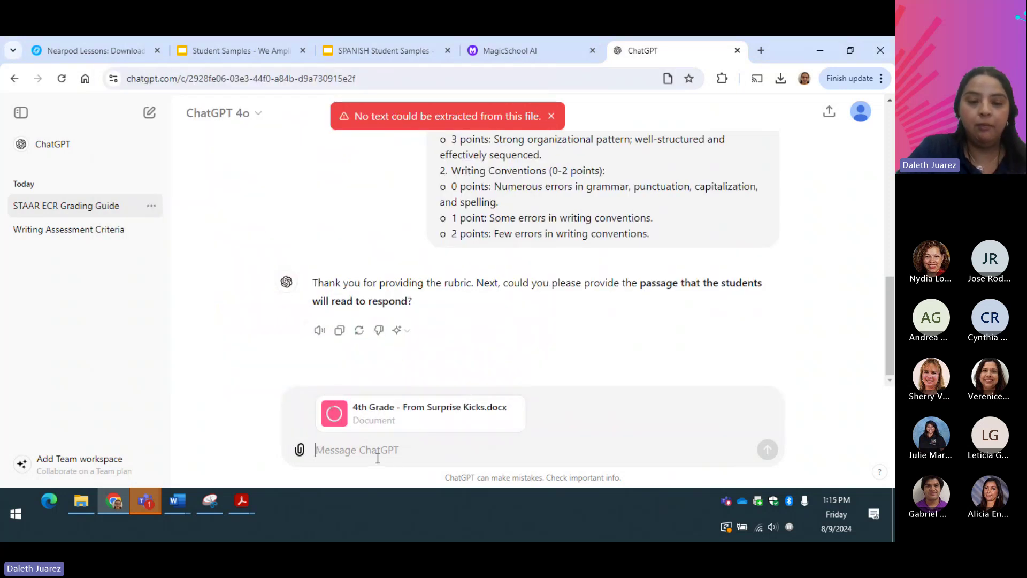
{"action": "type", "text": "t"}
{"action": "key", "text": "BackSpace"}
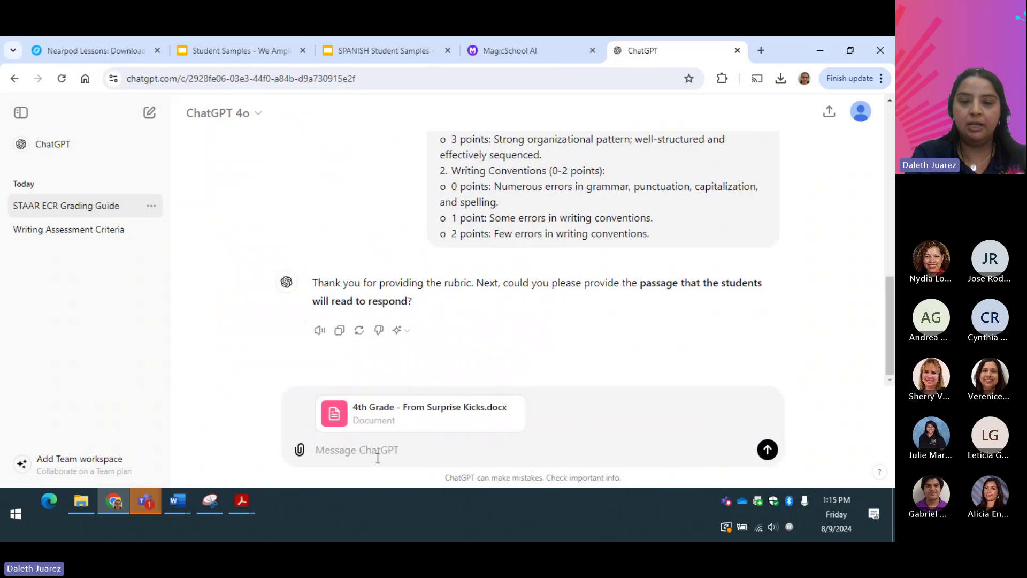
{"action": "type", "text": "this i"}
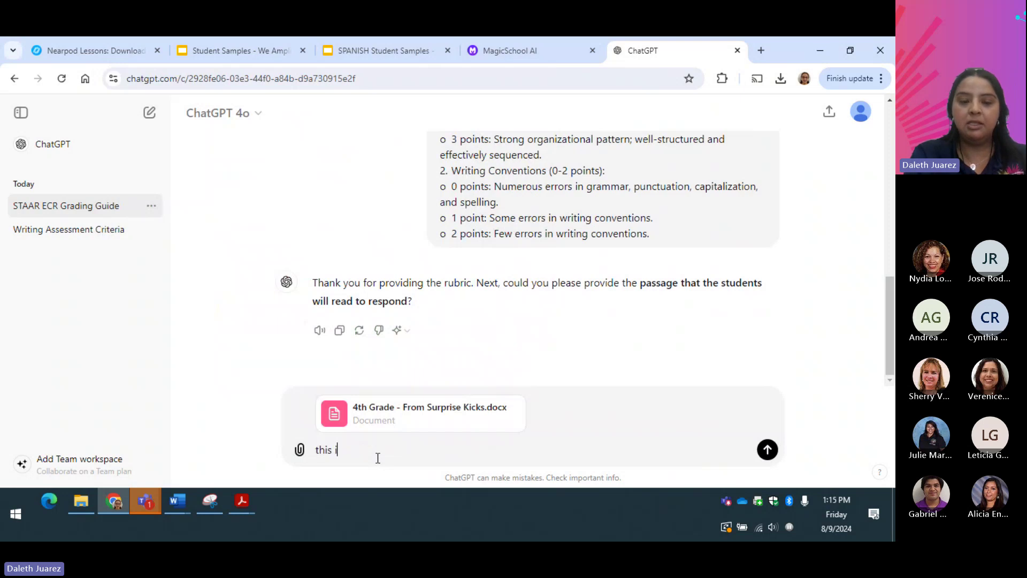
{"action": "type", "text": "s the passage"}
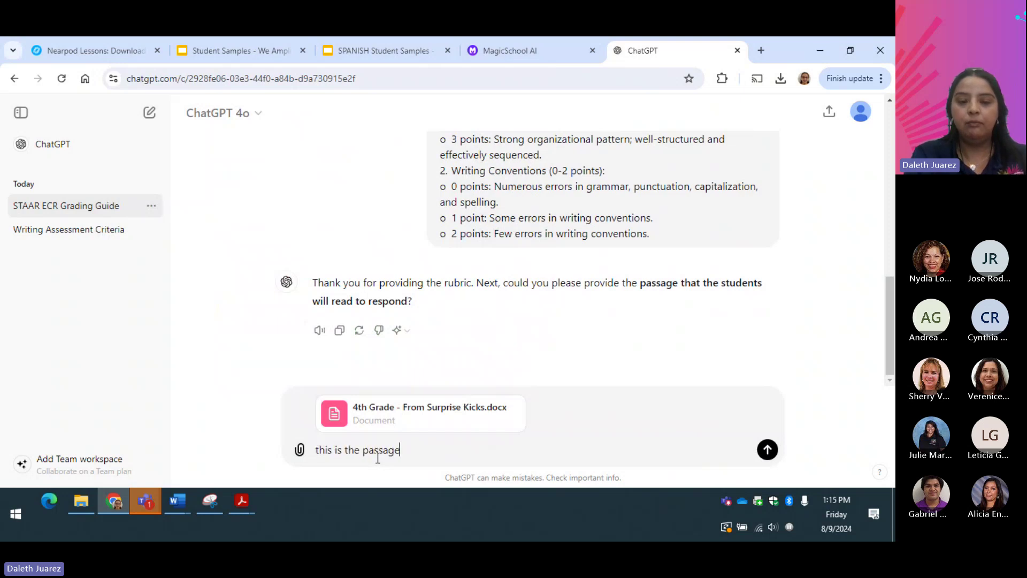
{"action": "key", "text": "Return"}
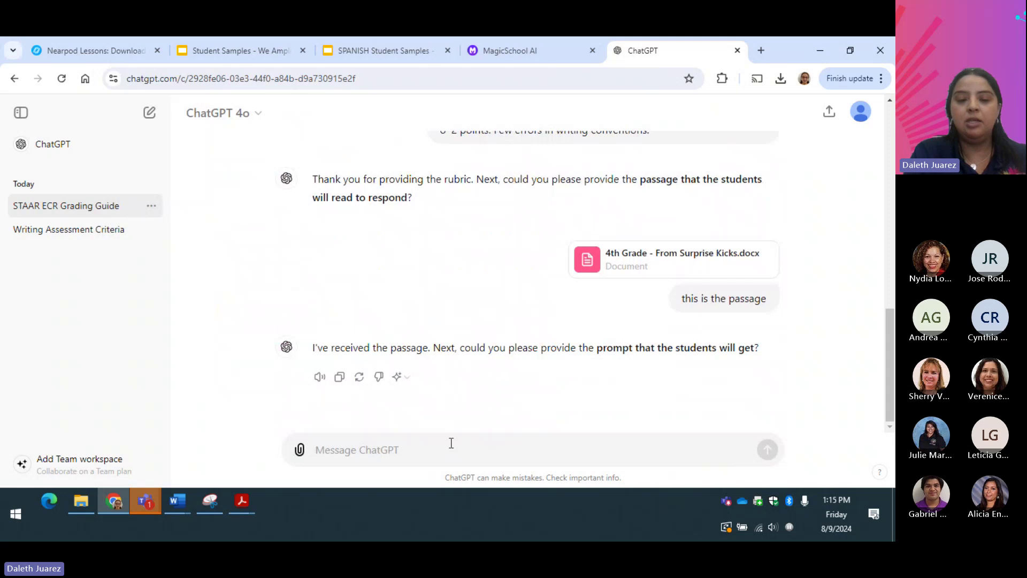
Attach the Word document "4th Grade - From Surprise Kicks - ECR" and send it with the message "this is the prompt"
{"action": "left_click", "coordinate": [300, 450]}
{"action": "left_click", "coordinate": [332, 422]}
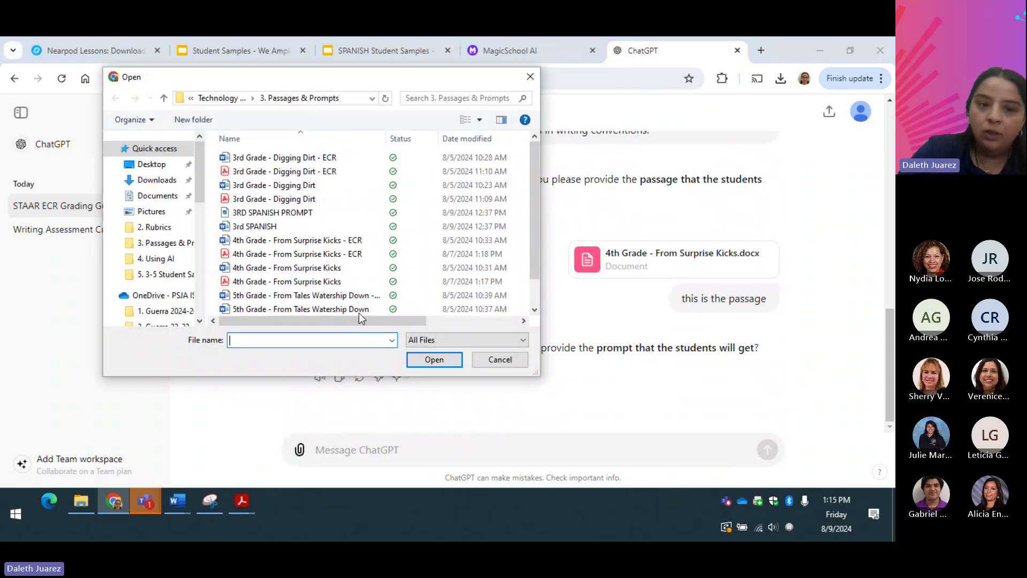
{"action": "double_click", "coordinate": [336, 237]}
{"action": "left_click", "coordinate": [362, 451]}
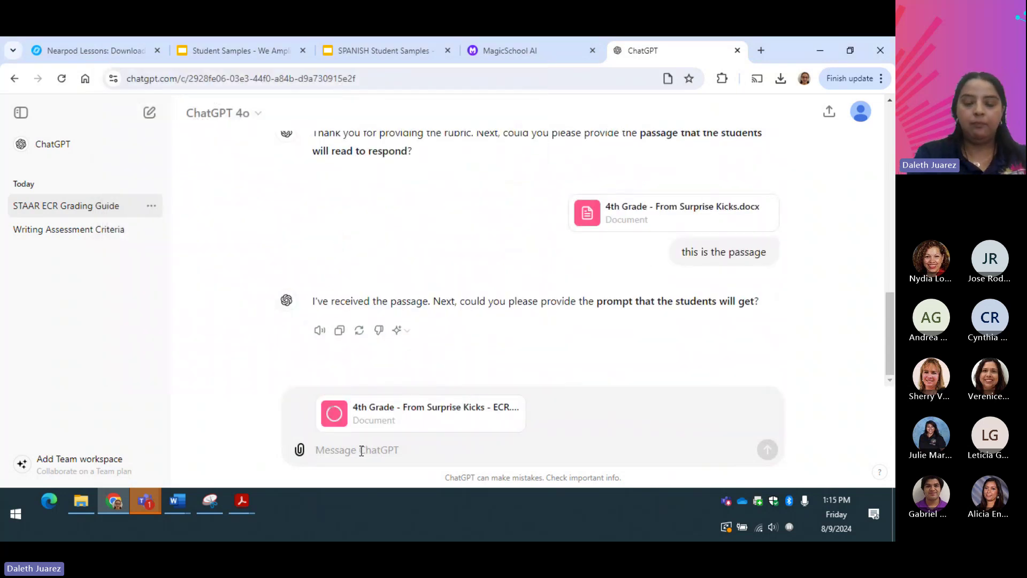
{"action": "type", "text": "this is the promt"}
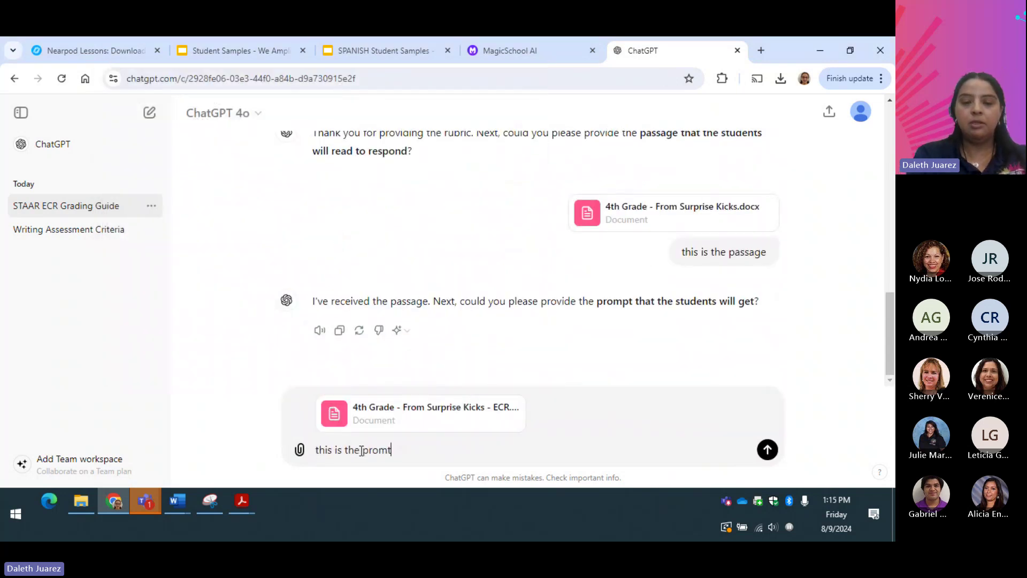
{"action": "key", "text": "BackSpace"}
{"action": "type", "text": "pt"}
{"action": "key", "text": "Return"}
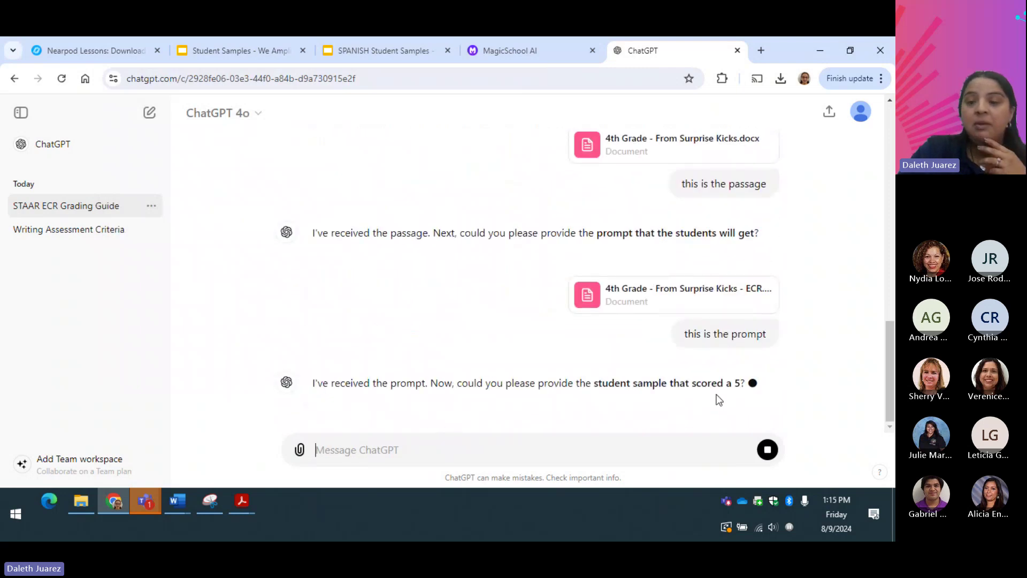
Copy the full SAMPLE SCORE 5 text from the first slide of the Student Samples presentation
{"action": "left_click", "coordinate": [262, 44]}
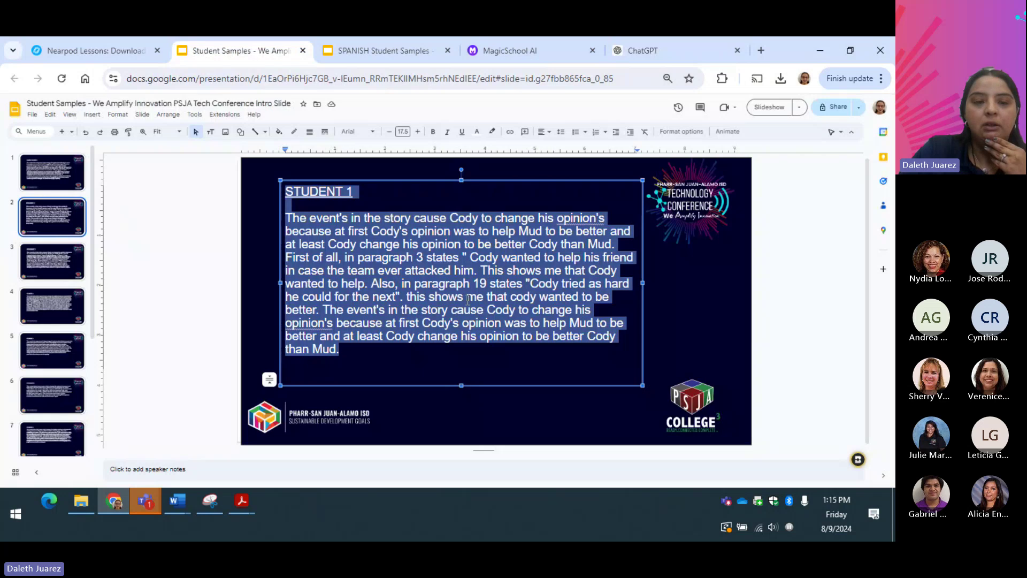
{"action": "left_click", "coordinate": [52, 172]}
{"action": "left_click", "coordinate": [427, 323]}
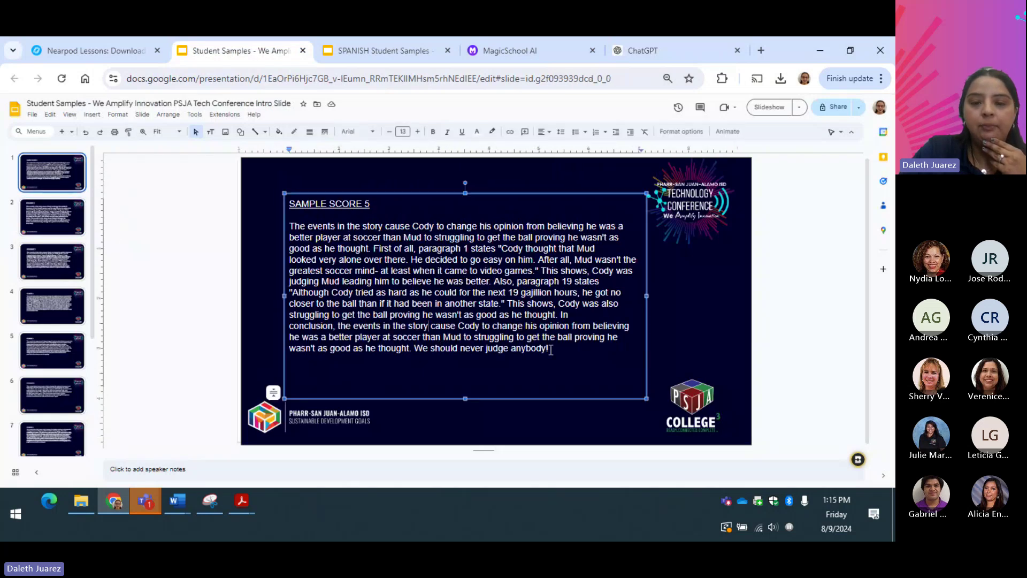
{"action": "left_click_drag", "start_coordinate": [550, 349], "coordinate": [271, 207]}
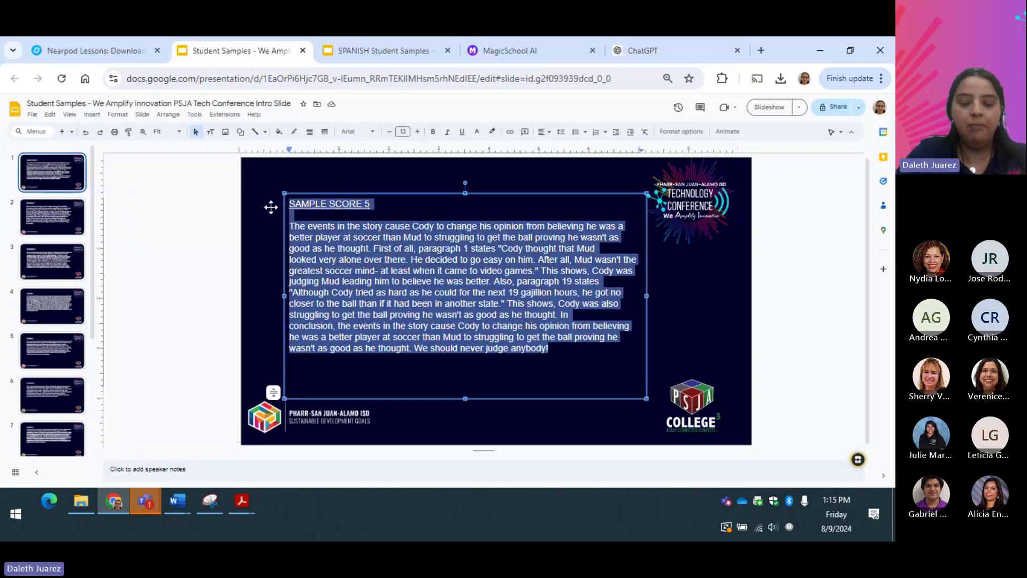
Paste the copied score-5 sample into the ChatGPT grading conversation, check the text, and send it
{"action": "left_click", "coordinate": [669, 50]}
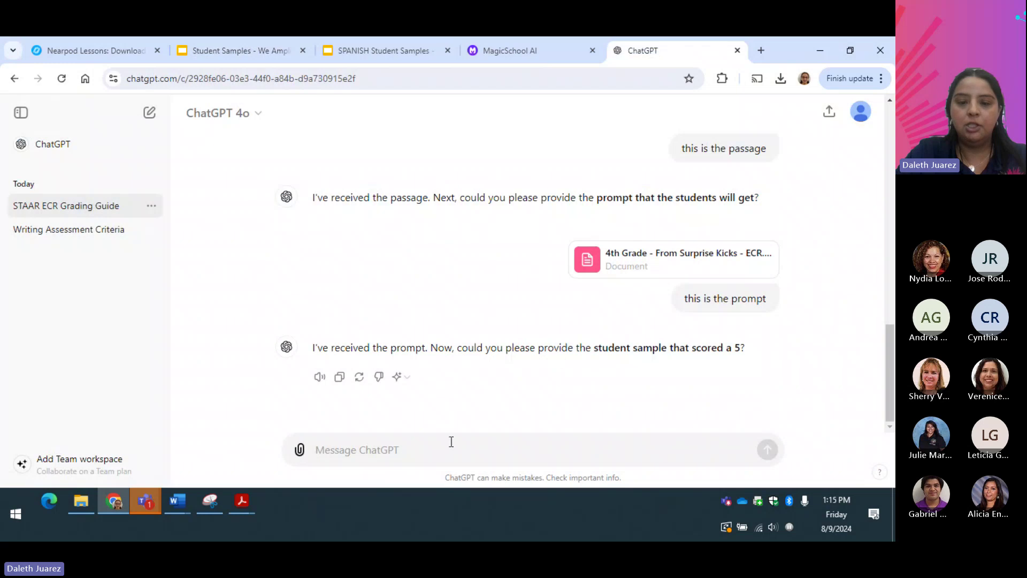
{"action": "key", "text": "ctrl+v"}
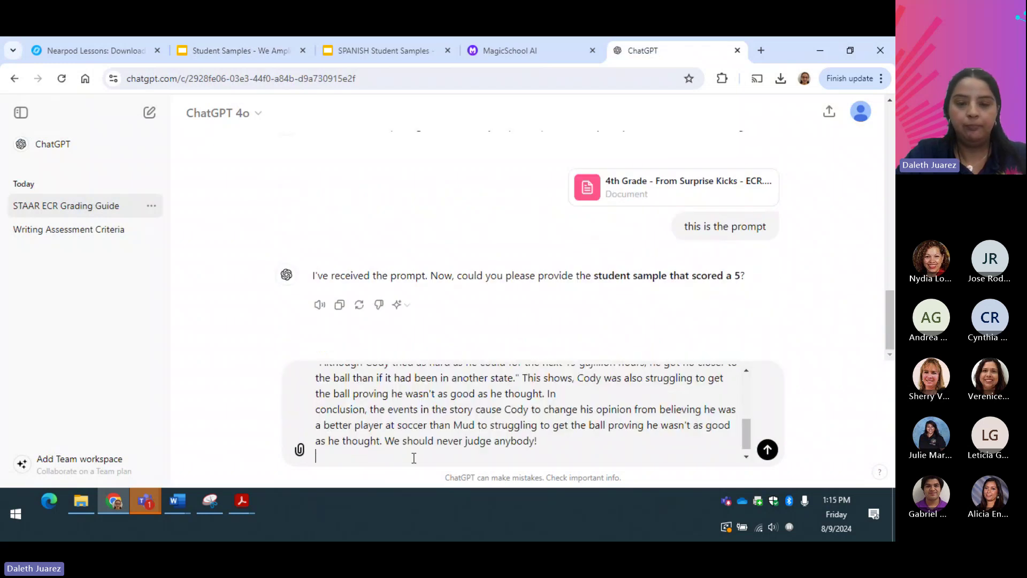
{"action": "scroll", "coordinate": [450, 421], "scroll_direction": "up", "scroll_amount": 3}
{"action": "scroll", "coordinate": [450, 421], "scroll_direction": "down", "scroll_amount": 3}
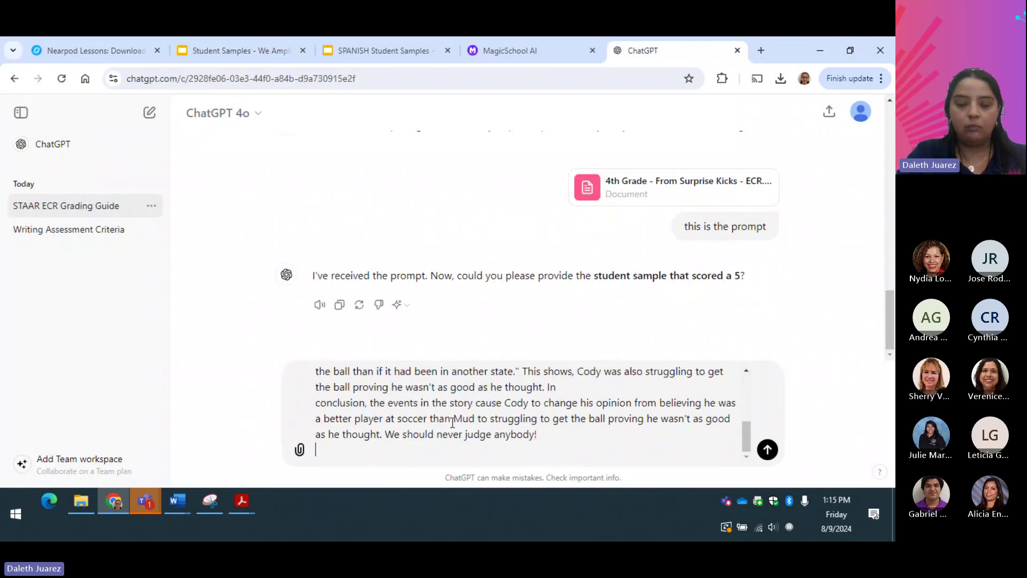
{"action": "key", "text": "Return"}
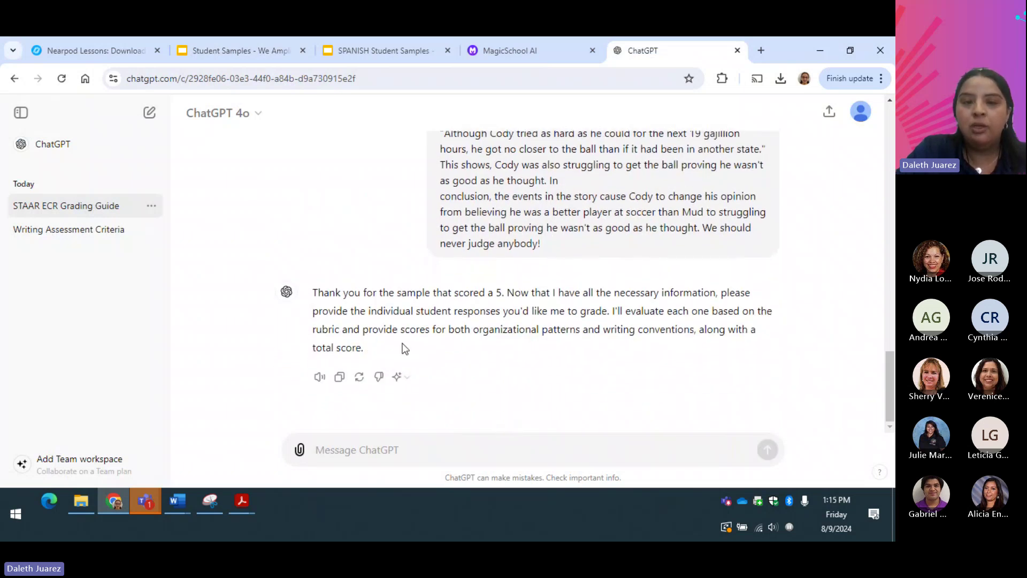
Copy the entire STUDENT 1 response, including its heading, from the second slide of the Student Samples presentation
{"action": "mouse_move", "coordinate": [245, 38]}
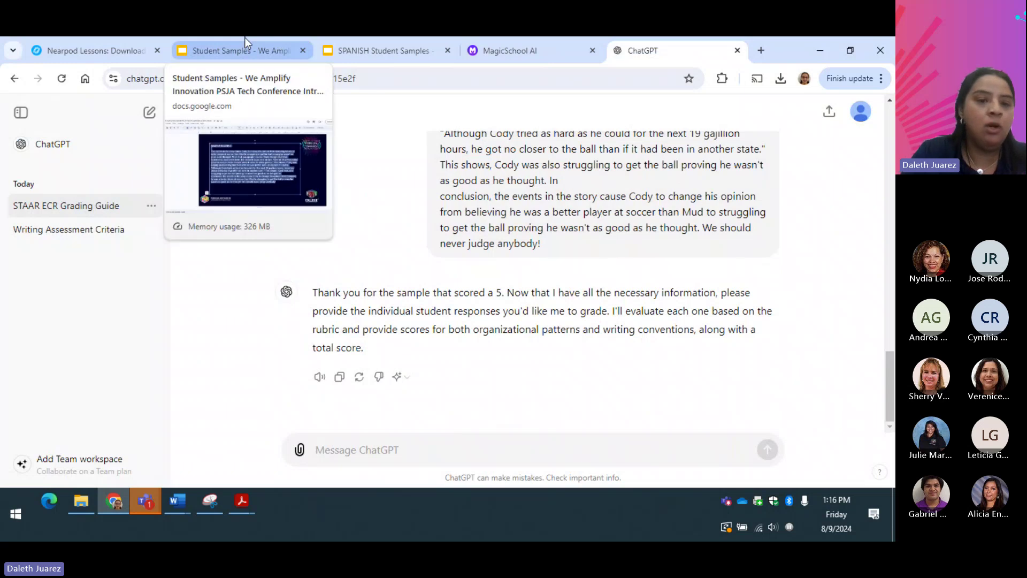
{"action": "left_click", "coordinate": [245, 39]}
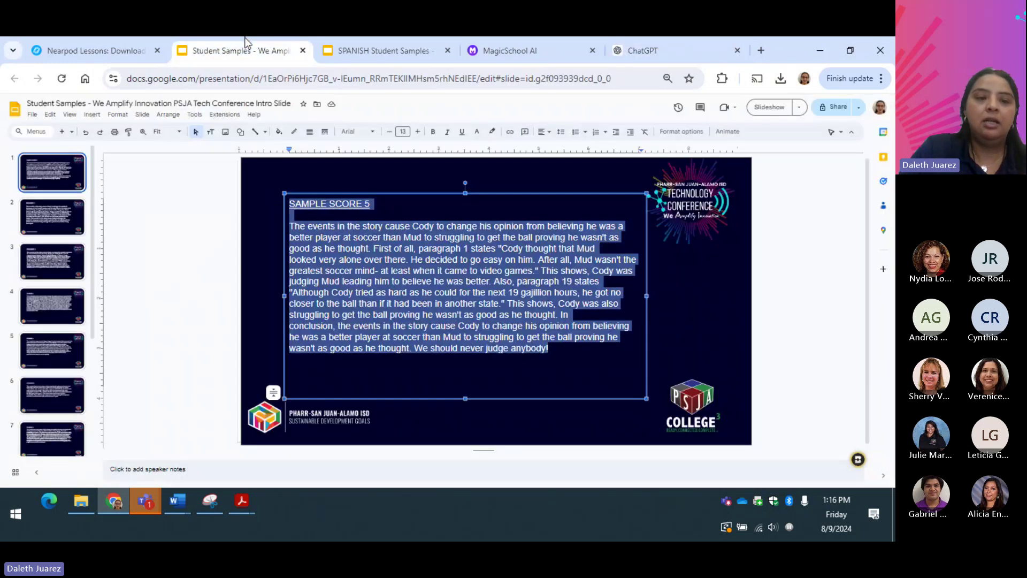
{"action": "left_click", "coordinate": [58, 232]}
{"action": "left_click", "coordinate": [457, 314]}
{"action": "left_click_drag", "start_coordinate": [342, 353], "coordinate": [279, 191]}
{"action": "right_click", "coordinate": [322, 196]}
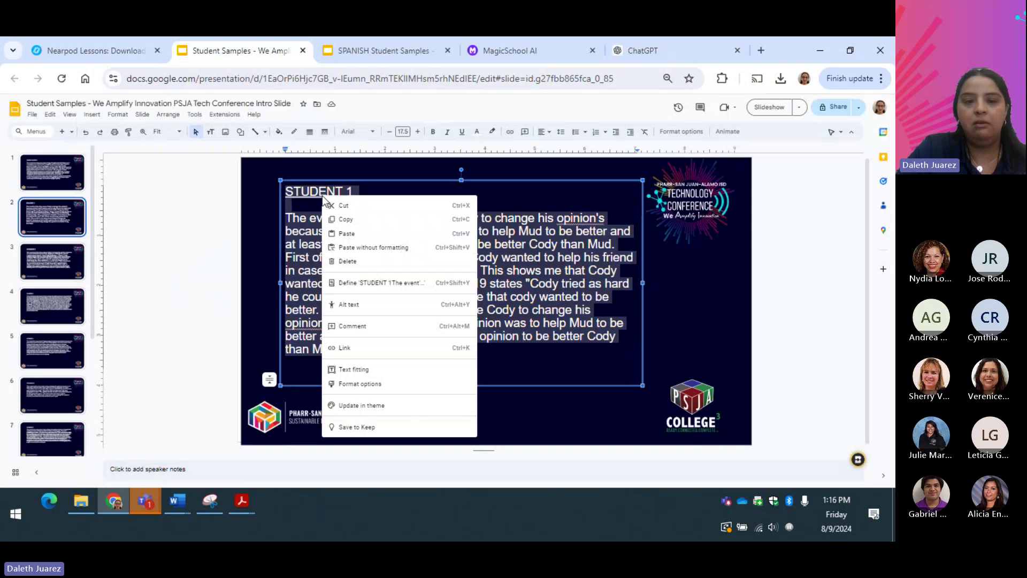
{"action": "left_click", "coordinate": [356, 220]}
Paste the copied STUDENT 1 response into the ChatGPT grading conversation and send it for grading
{"action": "left_click", "coordinate": [690, 51]}
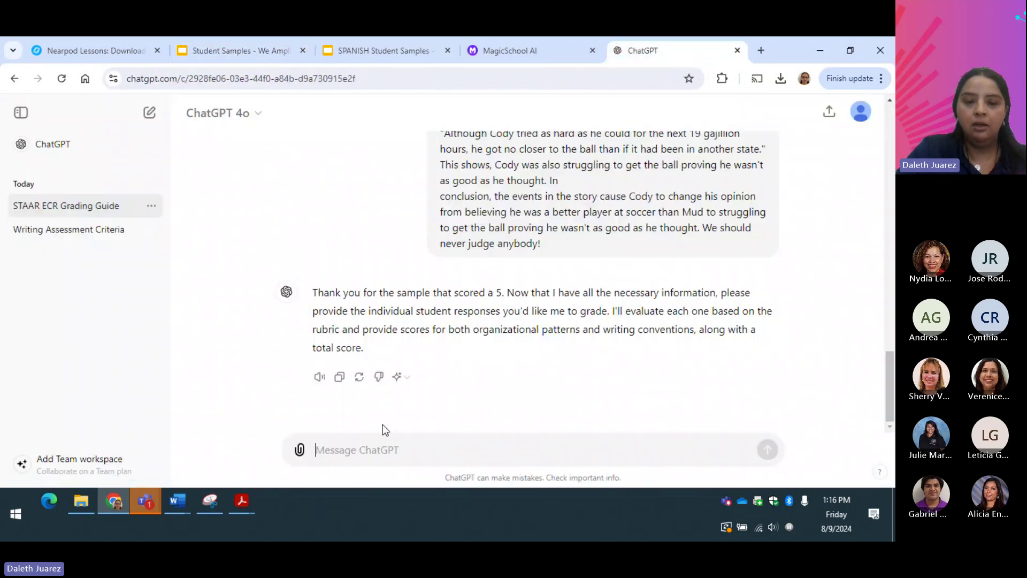
{"action": "key", "text": "ctrl+v"}
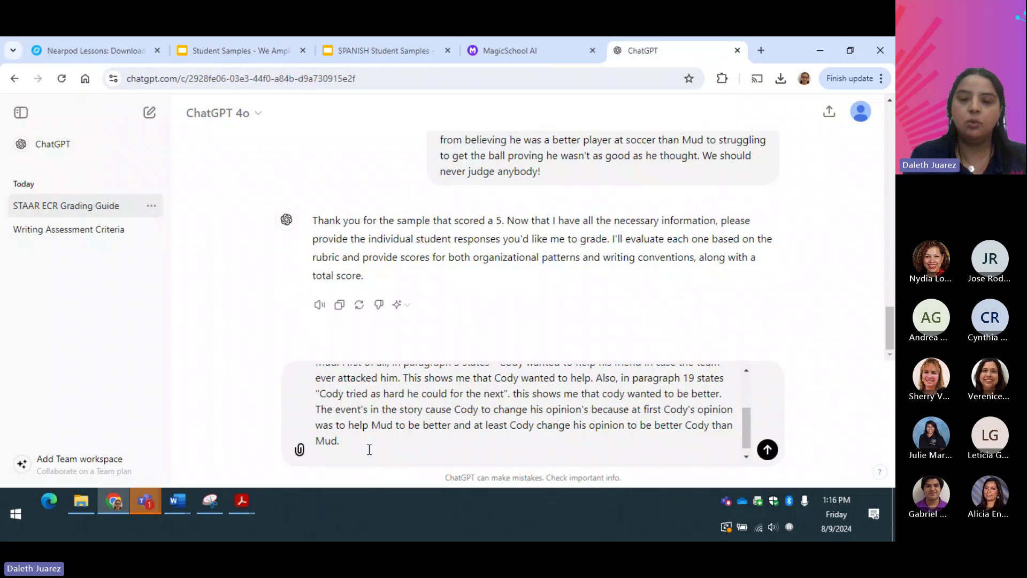
{"action": "key", "text": "Return"}
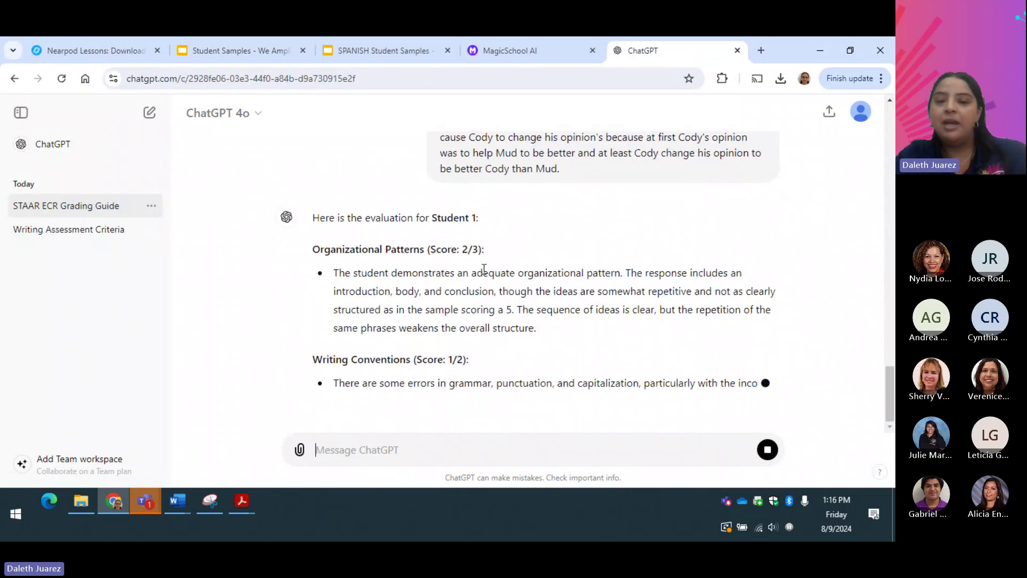
Review ChatGPT's evaluation of Student 1 and compare it with the official writing score in "AI - STUDENT SAMPLES.pdf" in Acrobat
{"action": "scroll", "coordinate": [475, 241], "scroll_direction": "up", "scroll_amount": 1}
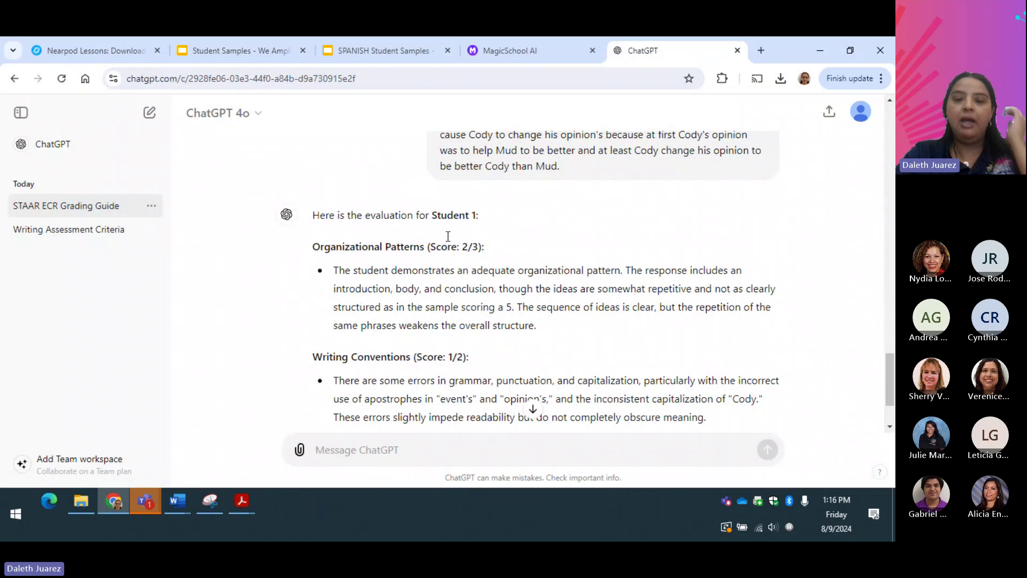
{"action": "scroll", "coordinate": [546, 303], "scroll_direction": "down", "scroll_amount": 2}
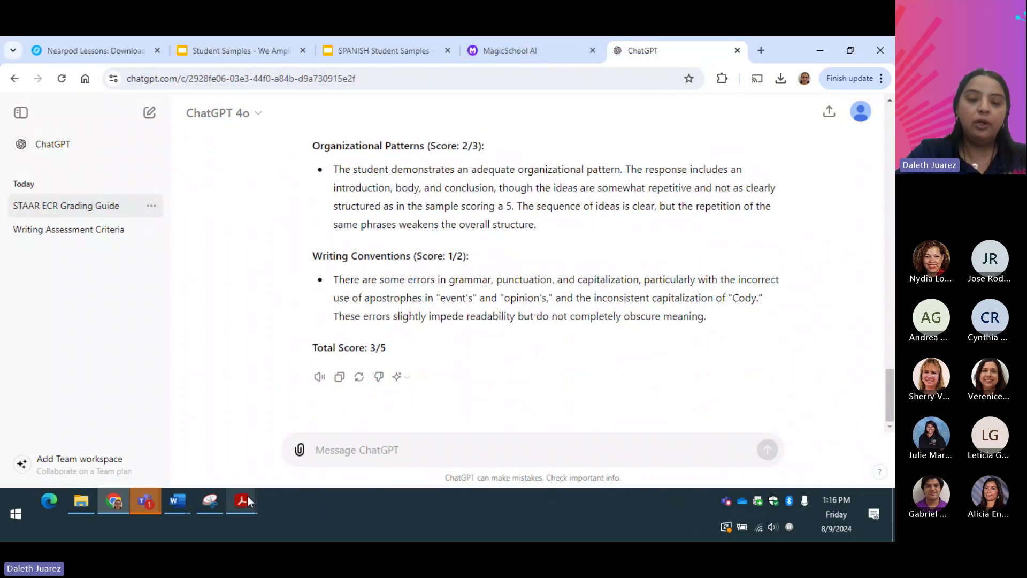
{"action": "mouse_move", "coordinate": [247, 495]}
{"action": "left_click", "coordinate": [284, 454]}
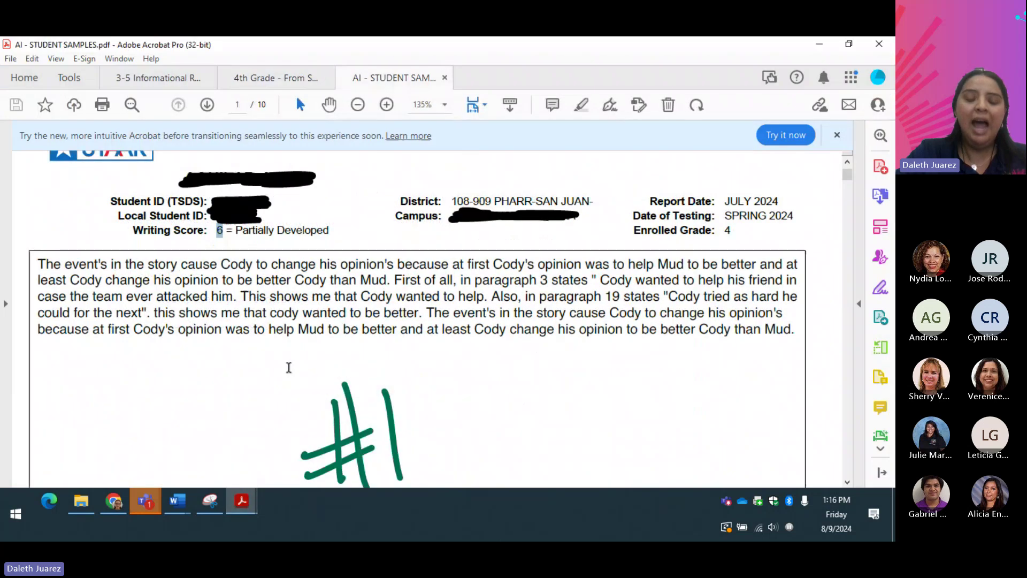
{"action": "left_click", "coordinate": [222, 232]}
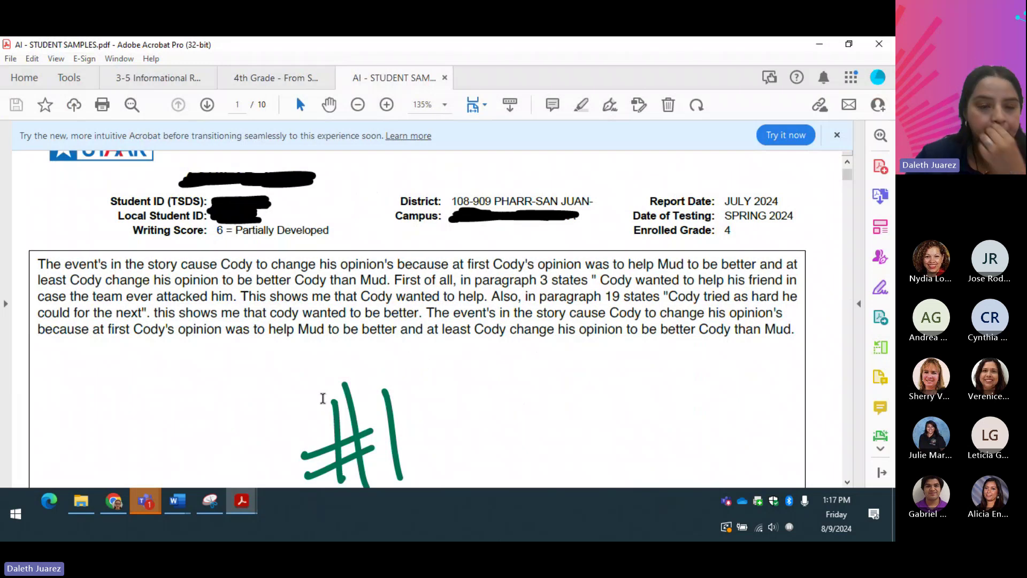
Switch back to ChatGPT and write the request "please provide me with a script with feedback for a student-teacher confer"
{"action": "left_click", "coordinate": [113, 503]}
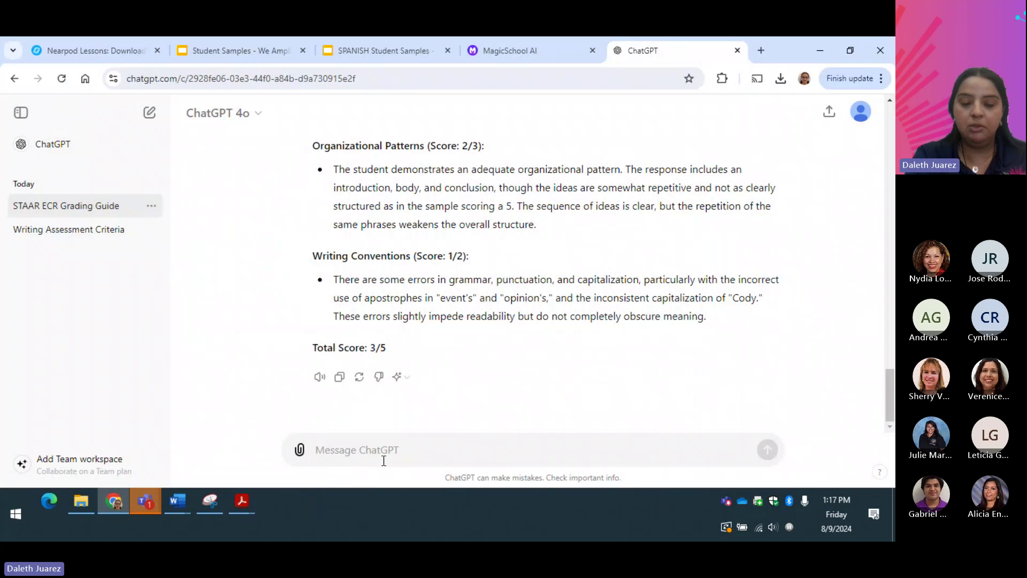
{"action": "type", "text": "please "}
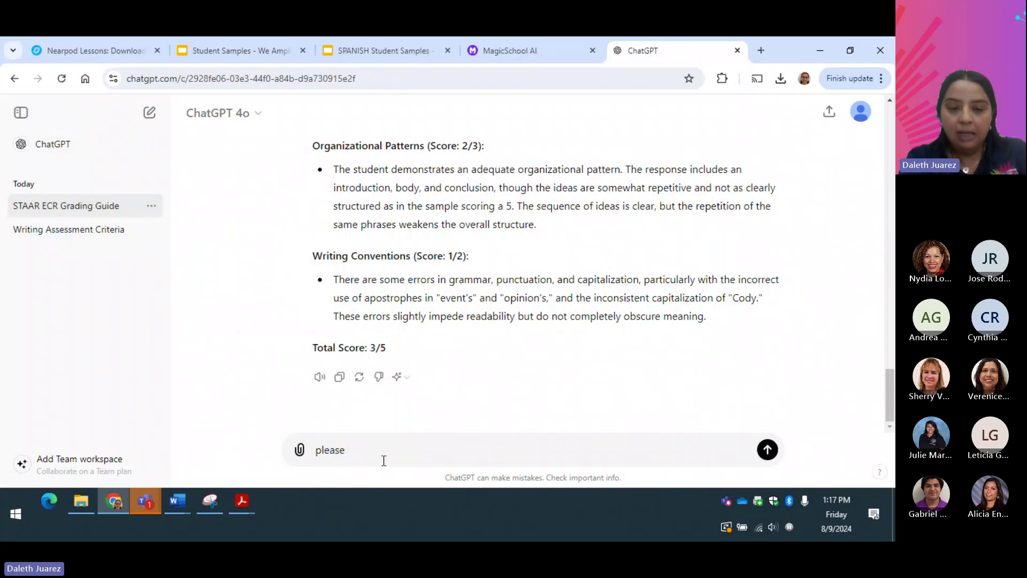
{"action": "type", "text": "prov"}
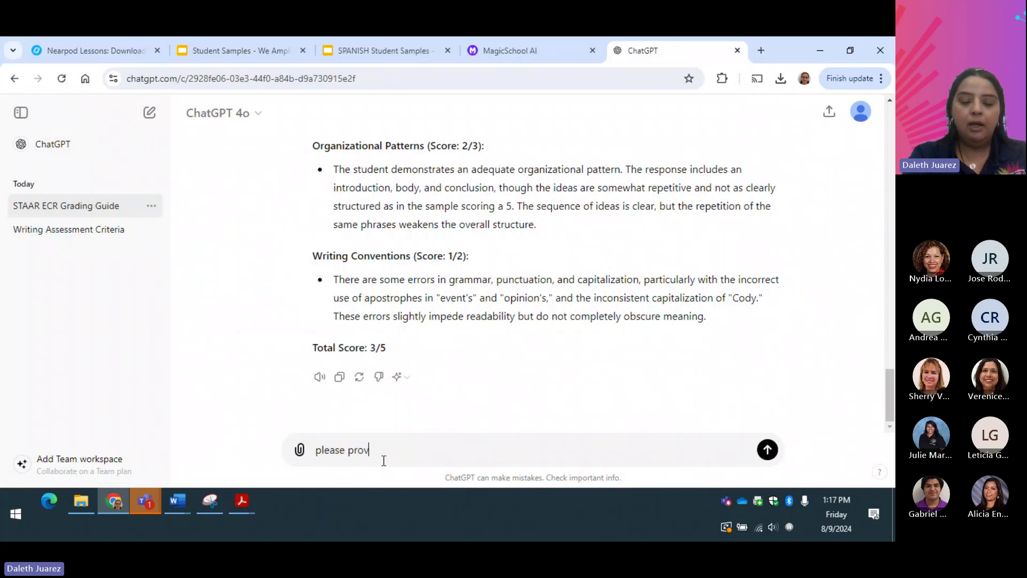
{"action": "type", "text": "ide me with a script "}
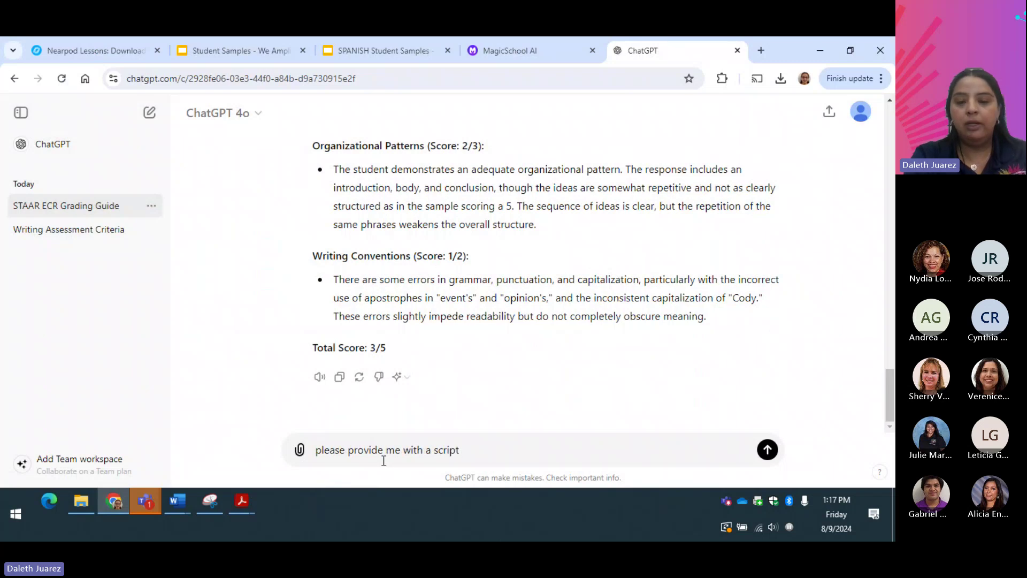
{"action": "type", "text": "with feed"}
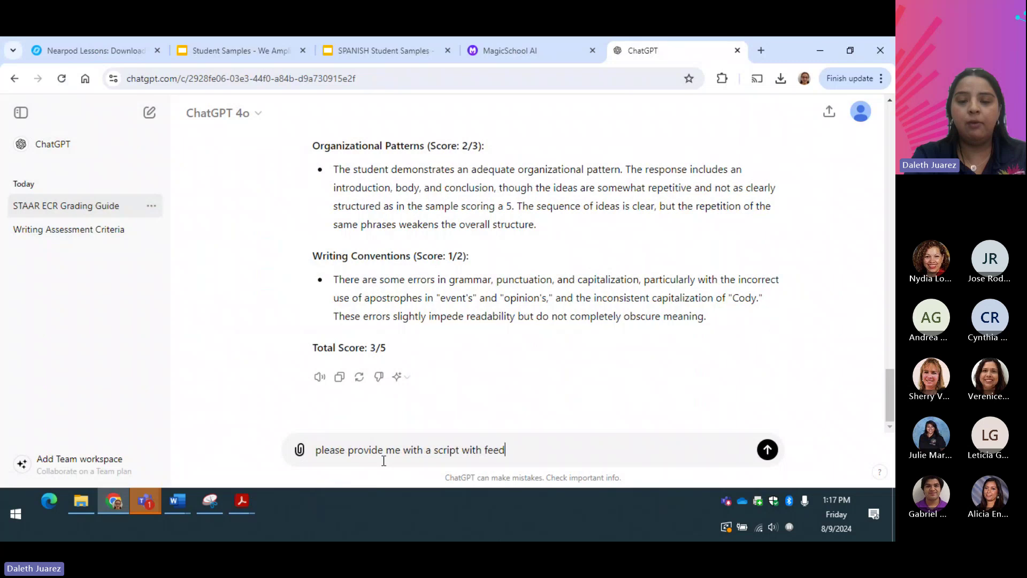
{"action": "type", "text": "back "}
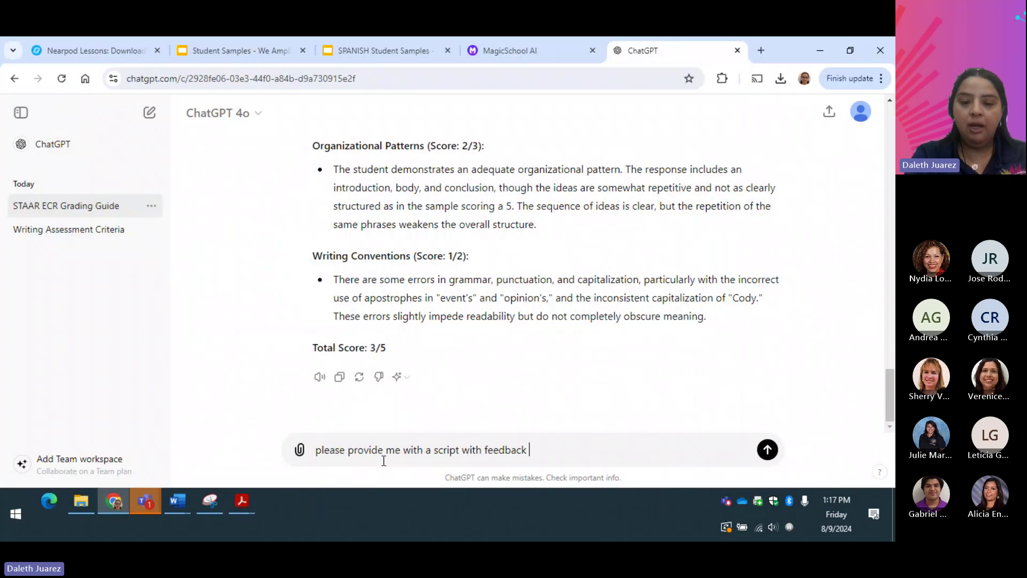
{"action": "type", "text": "for a st"}
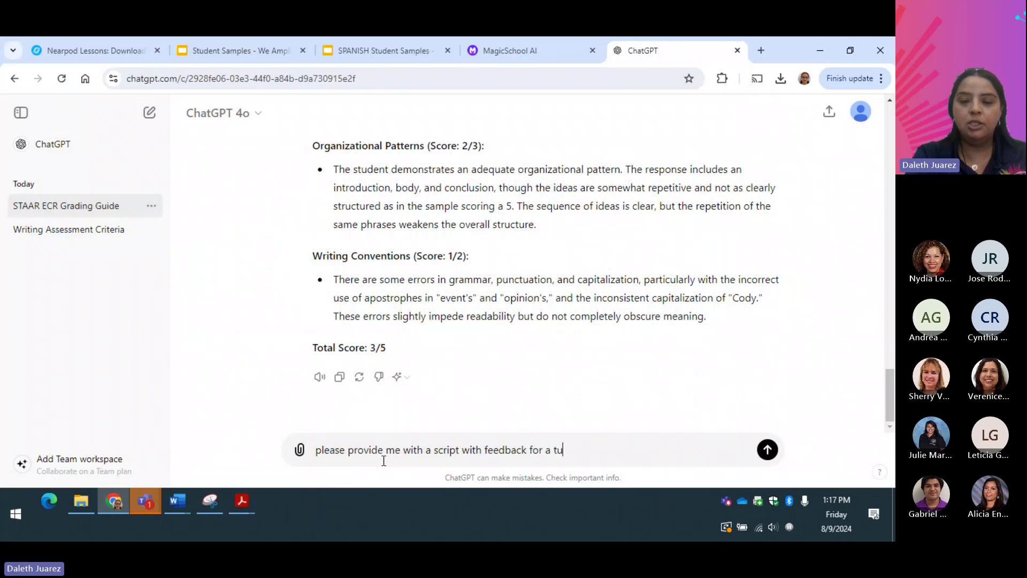
{"action": "key", "text": "BackSpace"}
{"action": "key", "text": "BackSpace"}
{"action": "type", "text": "studen"}
{"action": "key", "text": "BackSpace"}
{"action": "key", "text": "BackSpace"}
{"action": "key", "text": "BackSpace"}
{"action": "key", "text": "BackSpace"}
{"action": "key", "text": "BackSpace"}
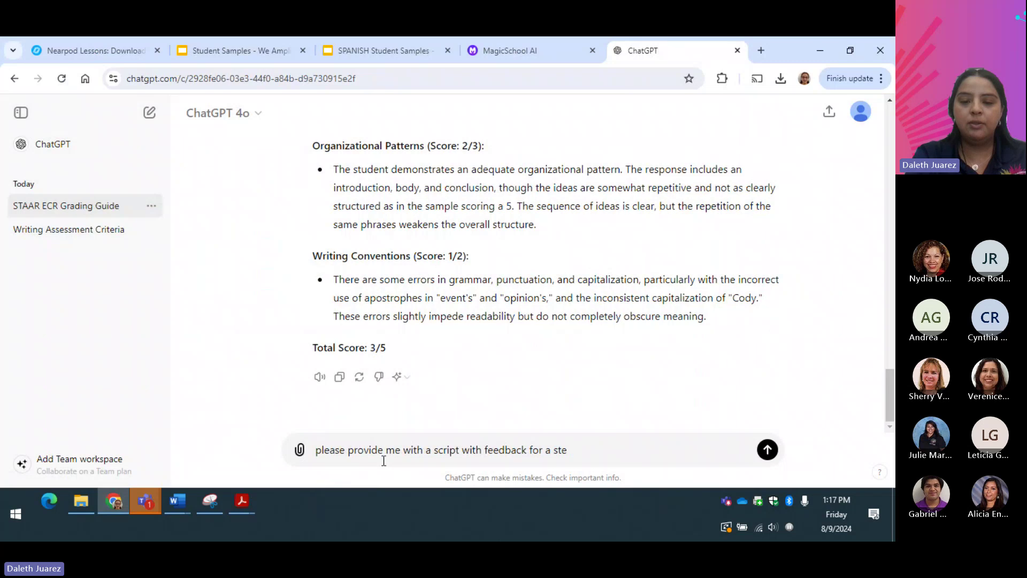
{"action": "type", "text": "tudent="}
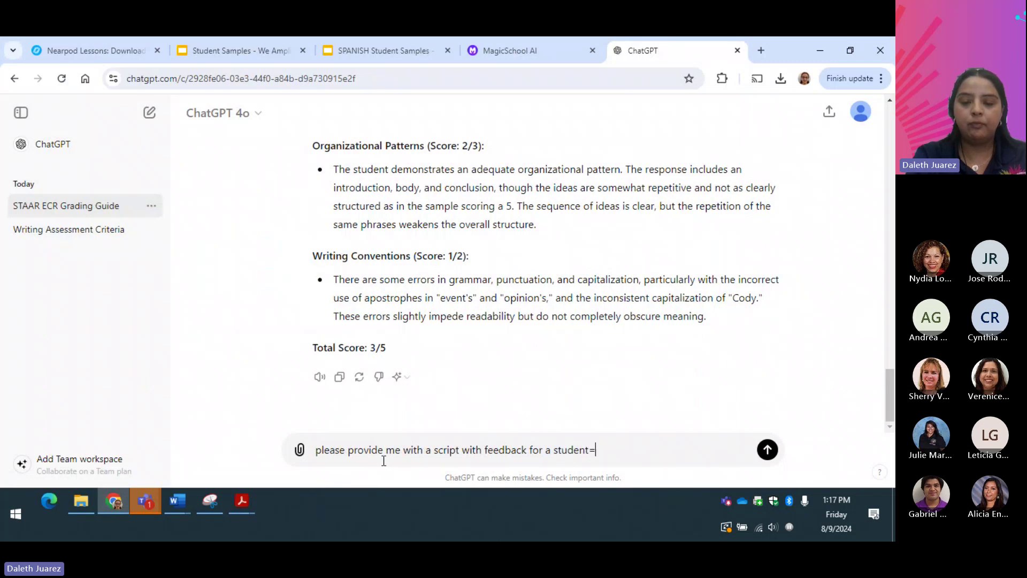
{"action": "key", "text": "BackSpace"}
{"action": "type", "text": "-s"}
{"action": "key", "text": "BackSpace"}
{"action": "type", "text": "teacher confer"}
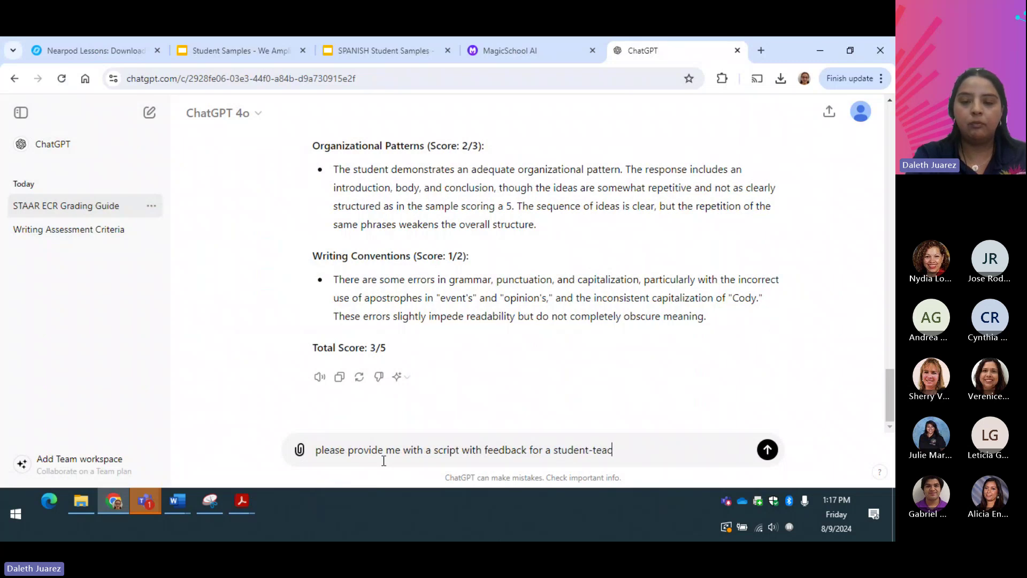